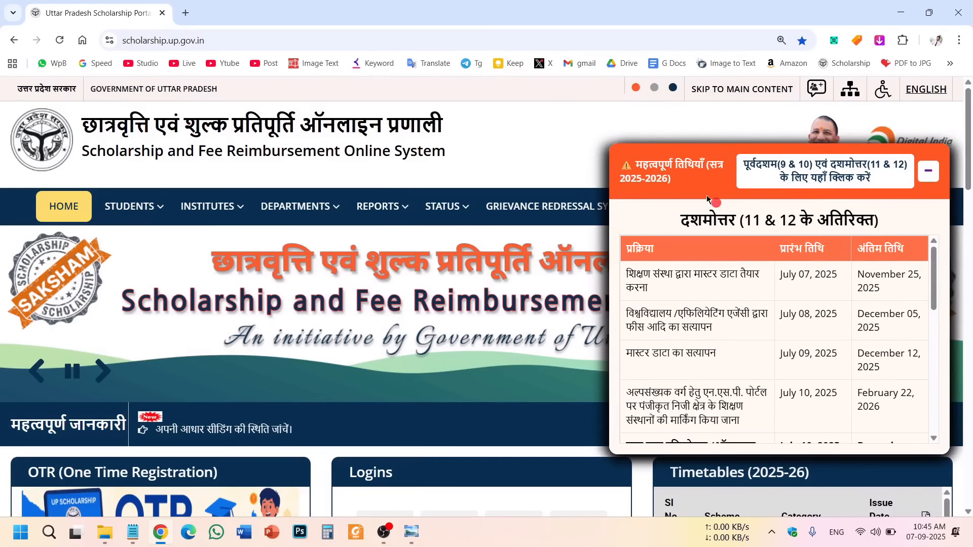
# Scroll the important-dates table down to the student online registration row.
pyautogui.moveTo(662, 167); pyautogui.dragTo(842, 222)
pyautogui.click(720, 277)
pyautogui.click(771, 275)
pyautogui.scroll(-3, 791, 314)
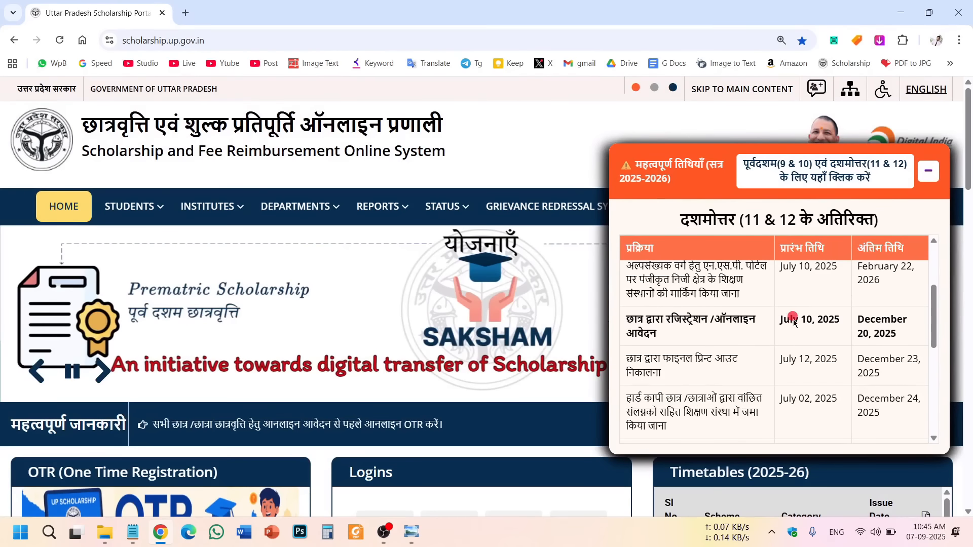
pyautogui.moveTo(637, 318); pyautogui.dragTo(666, 322)
pyautogui.click(675, 335)
pyautogui.click(903, 334)
# Confirm student registration closes December 20, 2025, then minimise the important-dates popup.
pyautogui.doubleClick(863, 326)
pyautogui.click(862, 325)
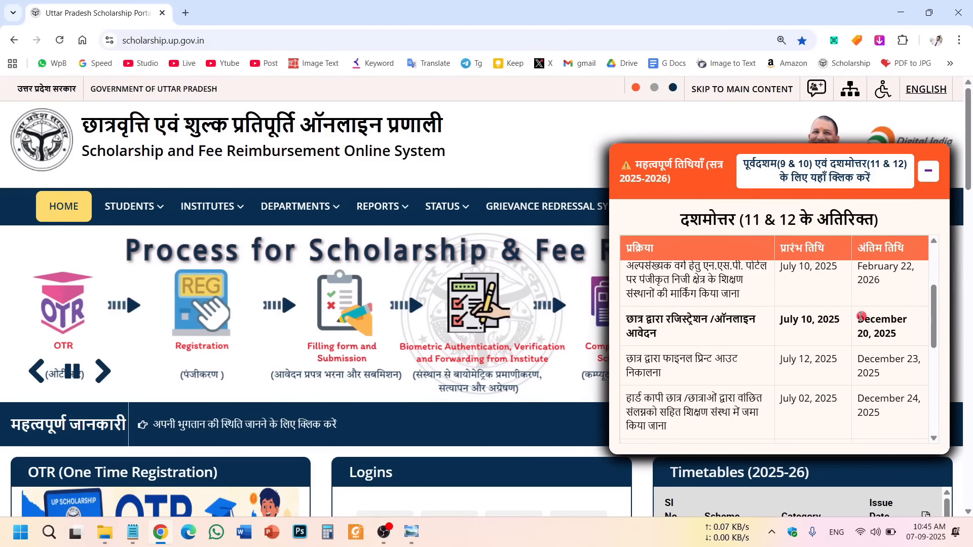
pyautogui.moveTo(858, 317)
pyautogui.mouseDown()
pyautogui.moveTo(917, 335)
pyautogui.moveTo(863, 321)
pyautogui.mouseUp()
pyautogui.click(912, 335)
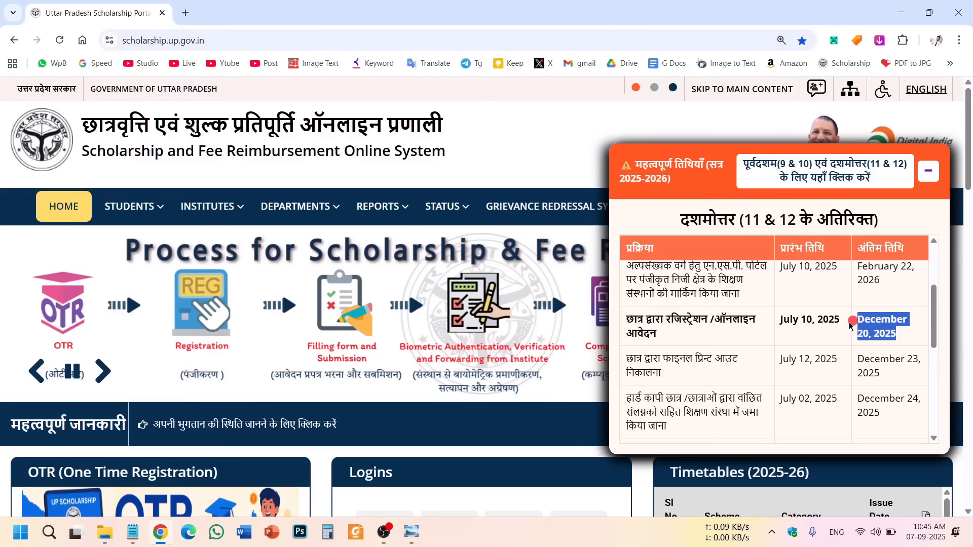
pyautogui.moveTo(655, 323); pyautogui.dragTo(800, 321)
pyautogui.click(868, 329)
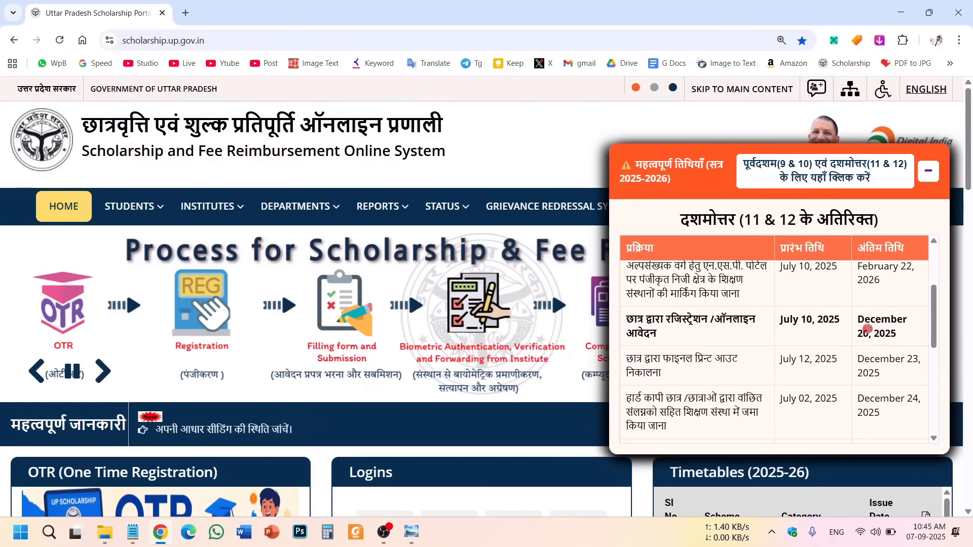
pyautogui.click(924, 180)
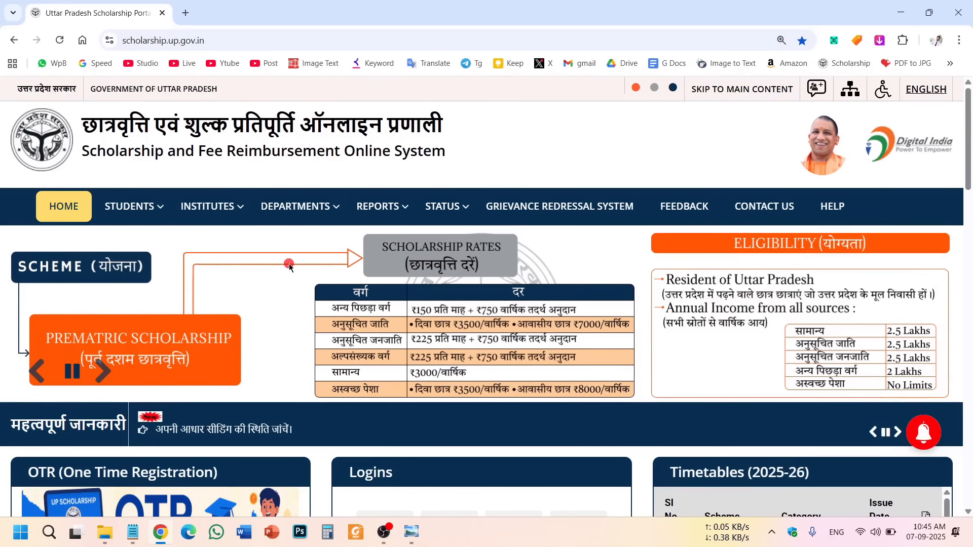
pyautogui.scroll(-5, 289, 263)
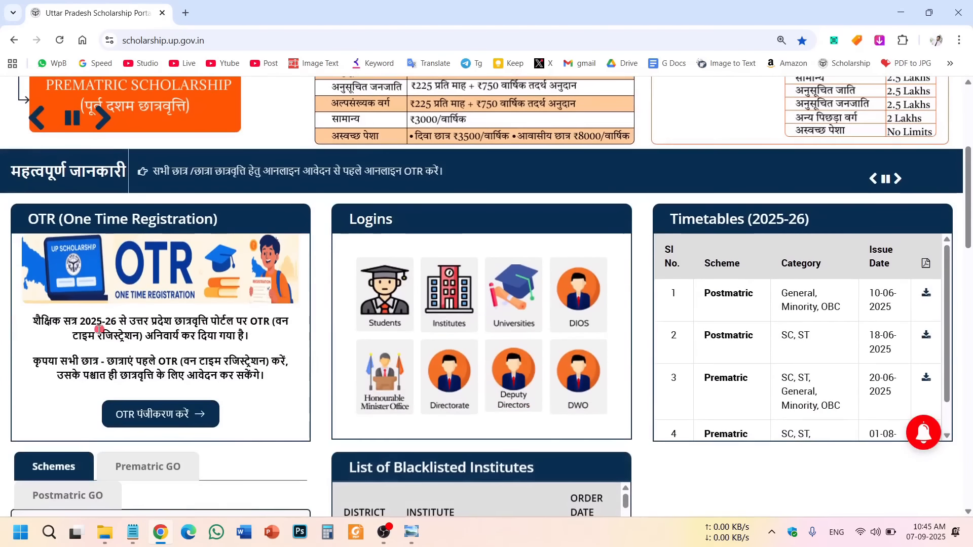
pyautogui.moveTo(80, 322); pyautogui.dragTo(145, 321)
pyautogui.click(129, 333)
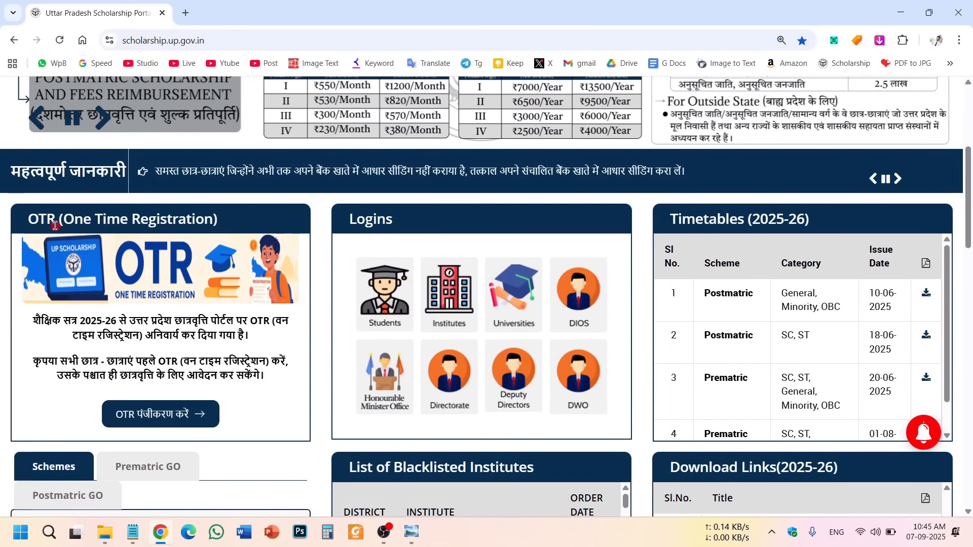
pyautogui.moveTo(26, 220); pyautogui.dragTo(218, 221)
pyautogui.scroll(6, 244, 264)
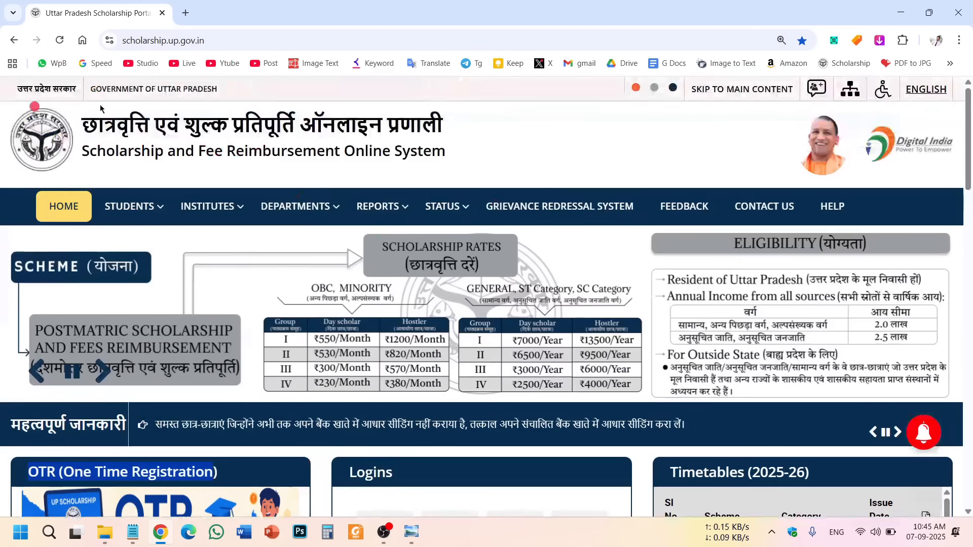
pyautogui.scroll(-1, 215, 280)
pyautogui.scroll(-4, 215, 280)
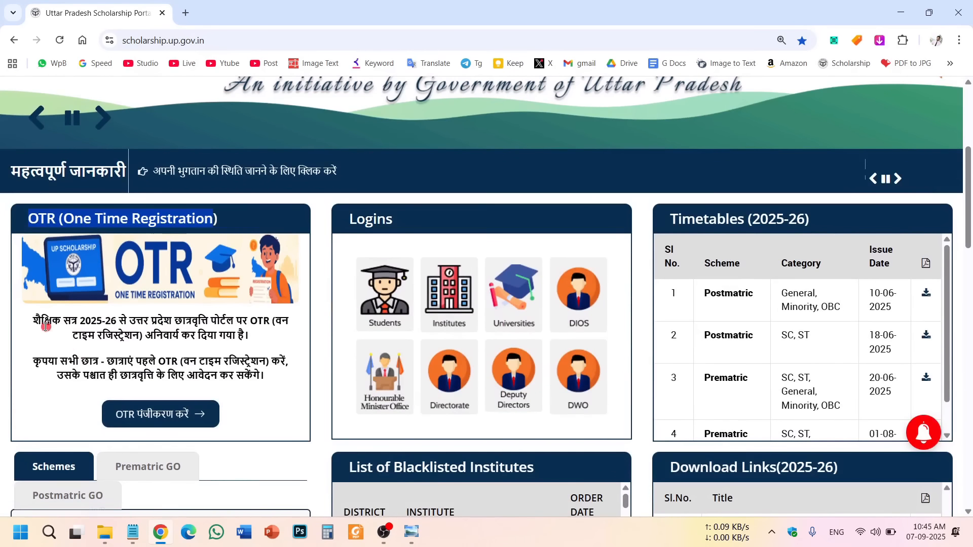
pyautogui.moveTo(41, 321); pyautogui.dragTo(237, 373)
pyautogui.click(247, 376)
pyautogui.click(84, 326)
pyautogui.click(186, 367)
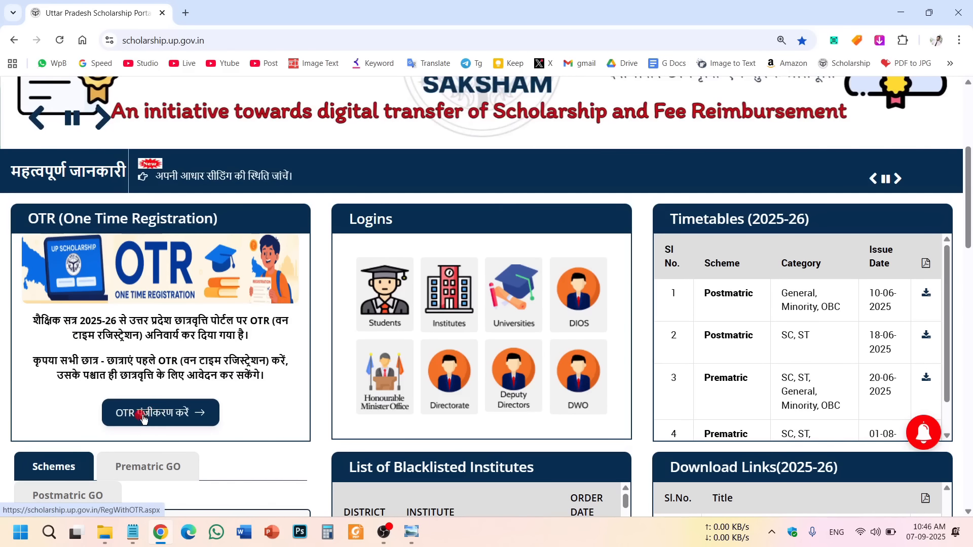
# Start One Time Registration with category अनुसूचित जाति and request the mobile OTP.
pyautogui.click(158, 414)
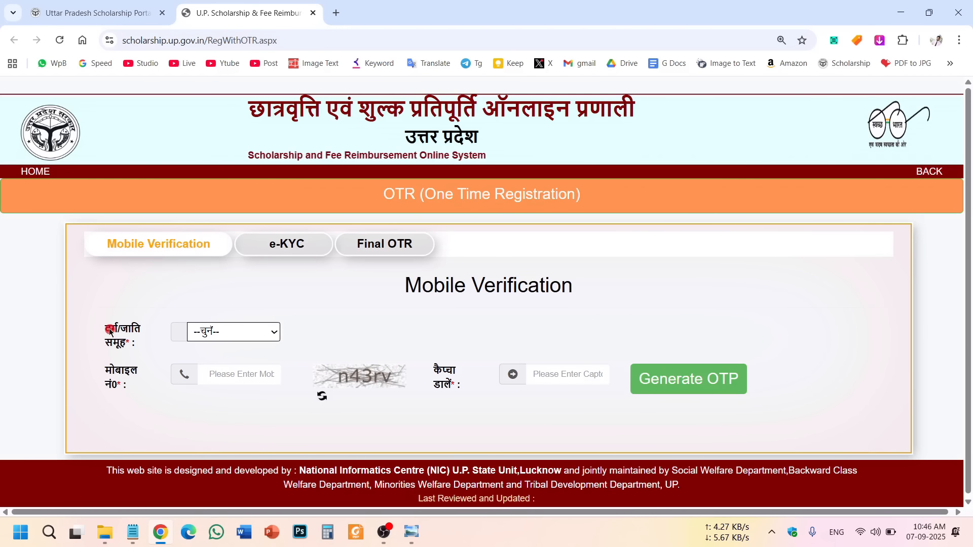
pyautogui.click(248, 332)
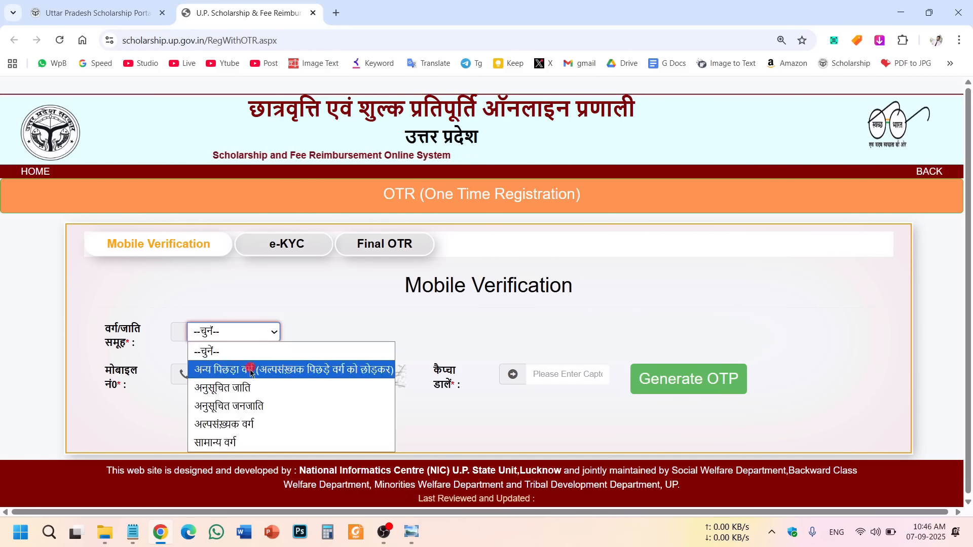
pyautogui.click(246, 388)
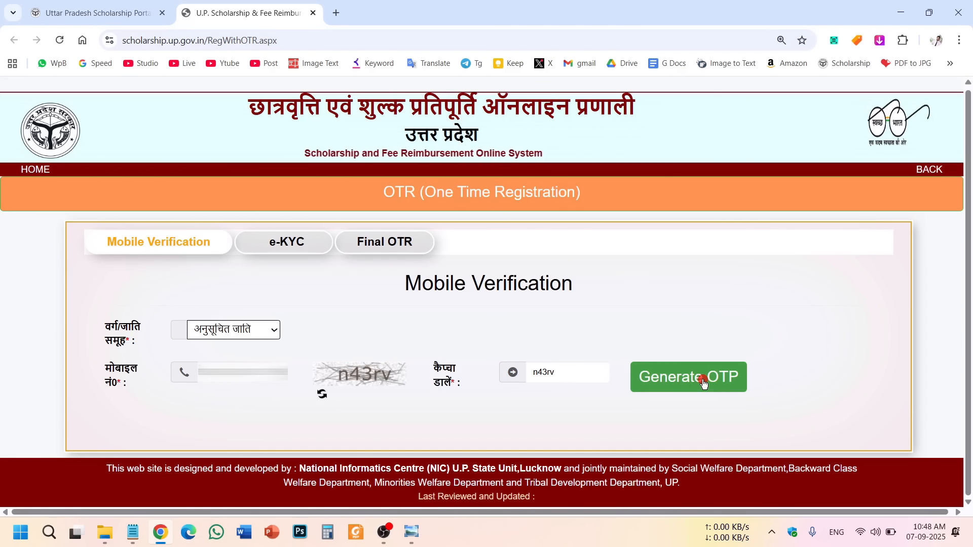
pyautogui.click(702, 379)
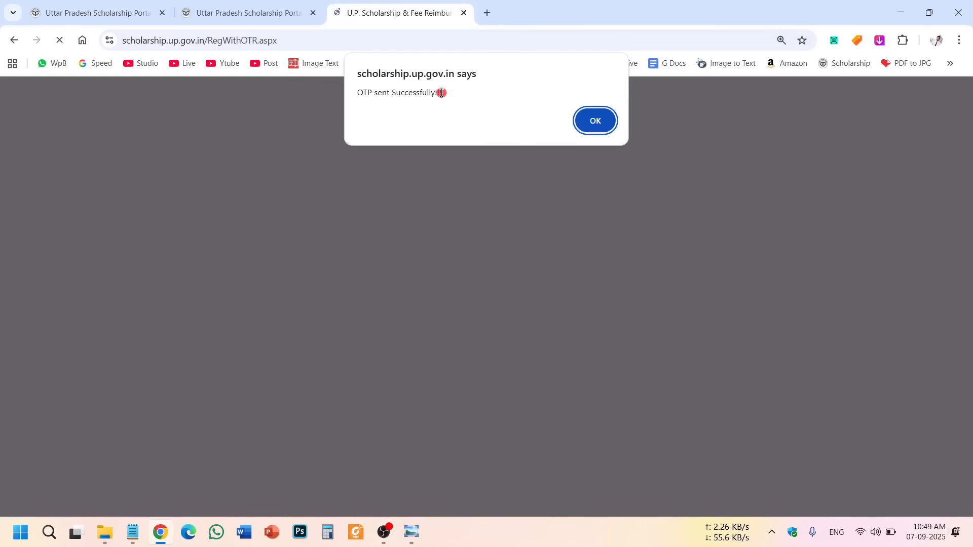
# Dismiss the OTP-sent alert and verify the mobile OTP with captcha.
pyautogui.moveTo(458, 95); pyautogui.dragTo(357, 93)
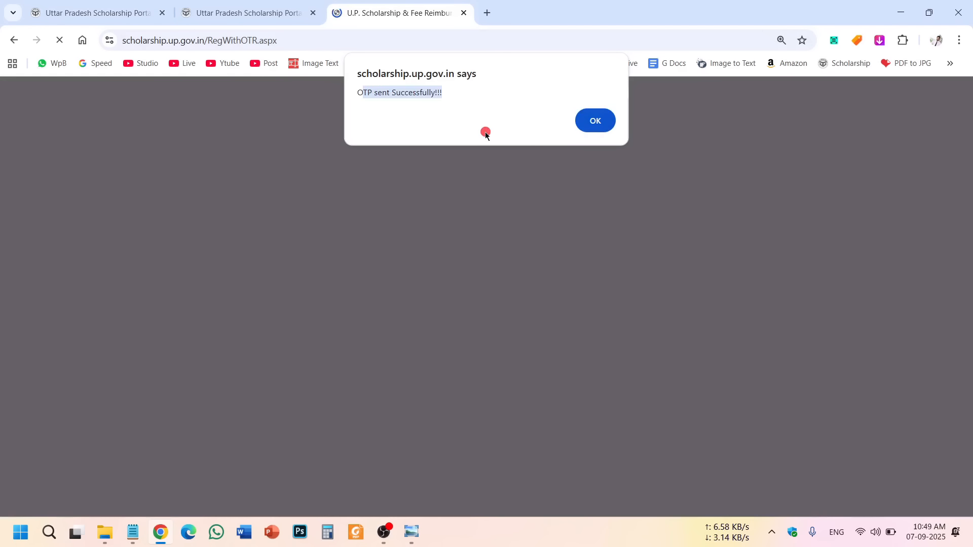
pyautogui.click(589, 120)
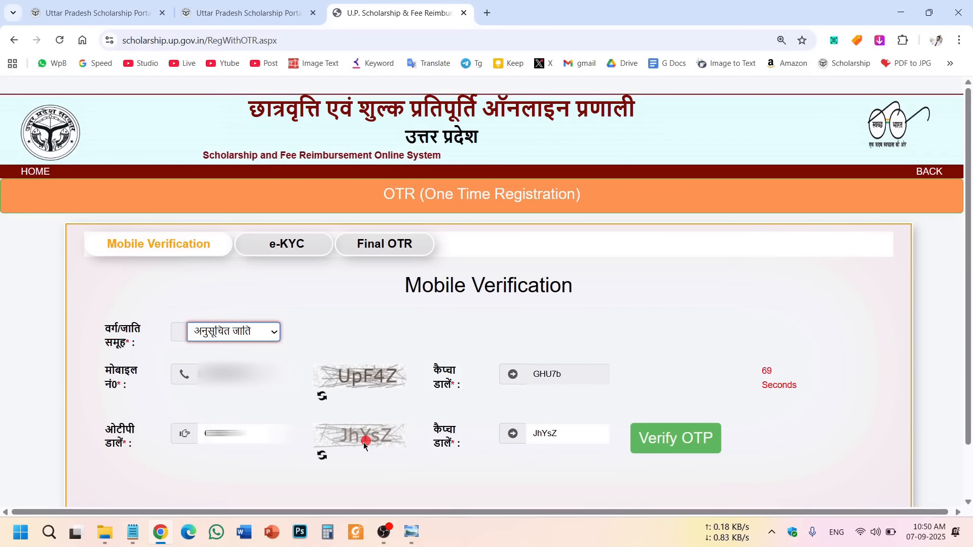
pyautogui.click(686, 439)
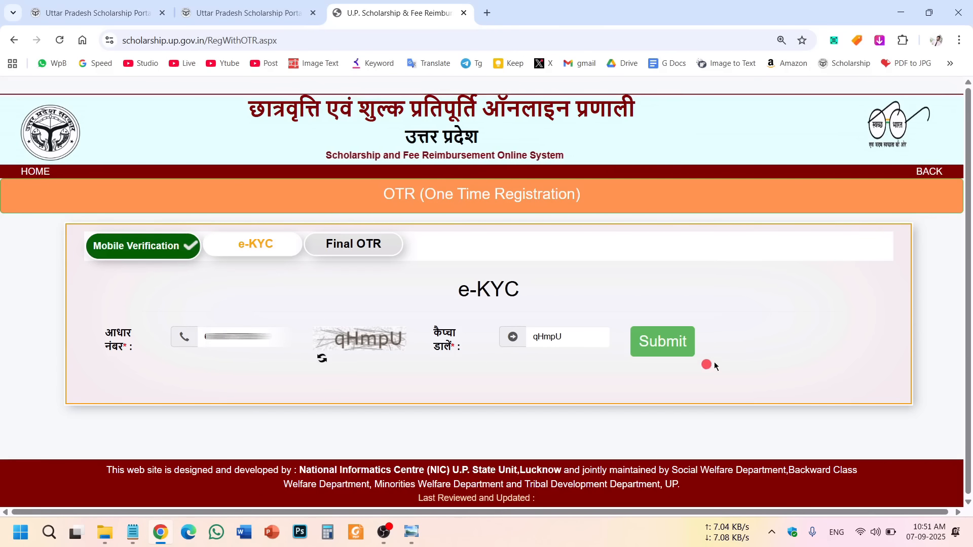
# Submit the Aadhaar number for e-KYC and accept the consent message.
pyautogui.click(683, 338)
pyautogui.moveTo(366, 92); pyautogui.dragTo(438, 157)
pyautogui.click(540, 231)
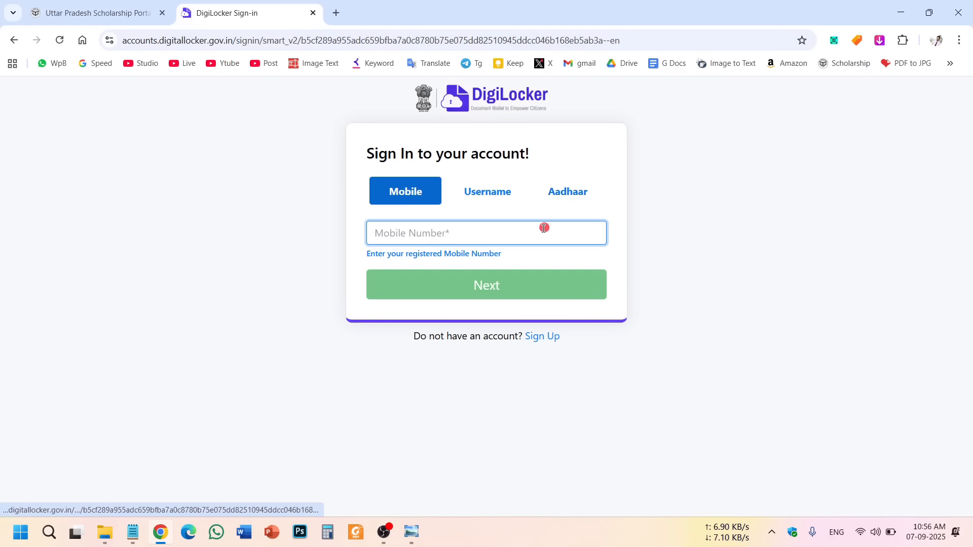
# Sign in to DigiLocker with the pasted Aadhaar number and submit the Aadhaar OTP.
pyautogui.click(566, 190)
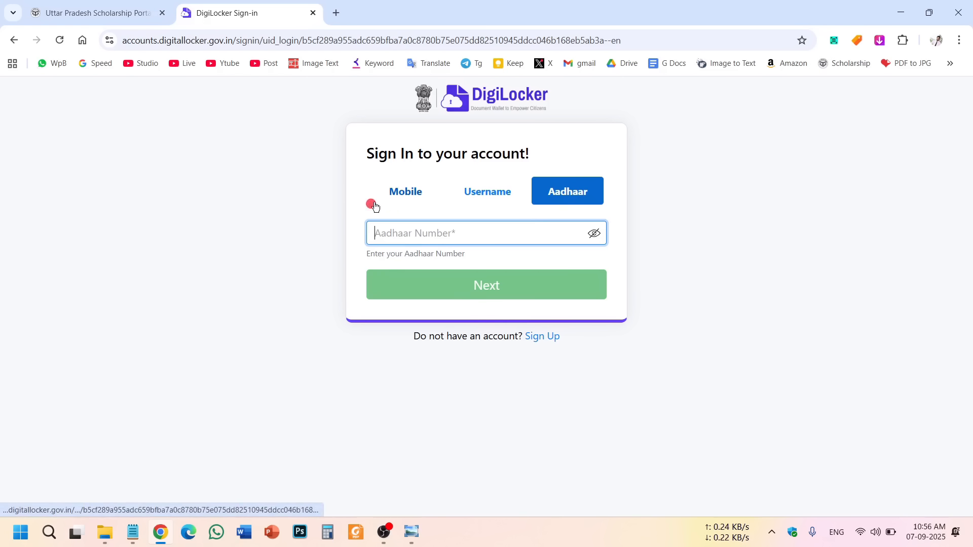
pyautogui.click(418, 198)
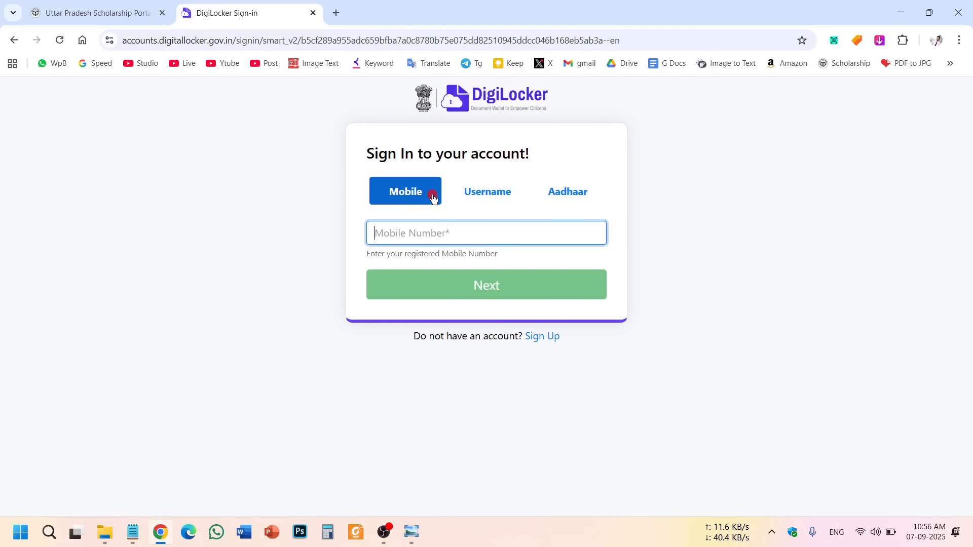
pyautogui.click(543, 197)
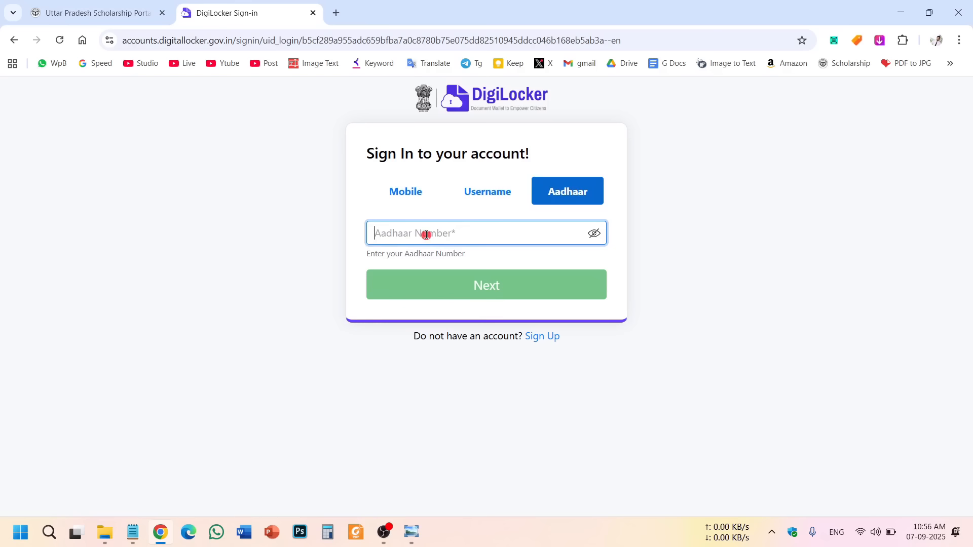
pyautogui.hotkey('ctrl', 'v')
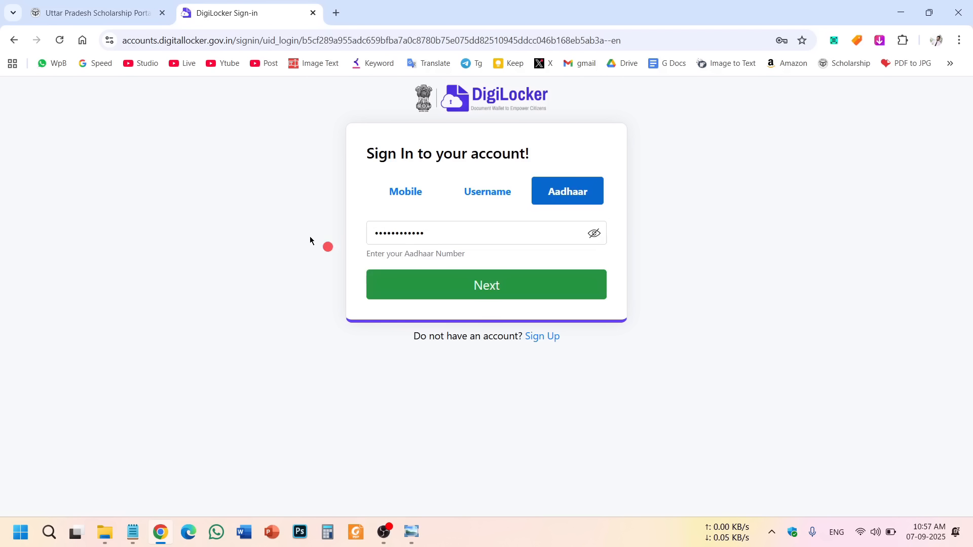
pyautogui.click(475, 296)
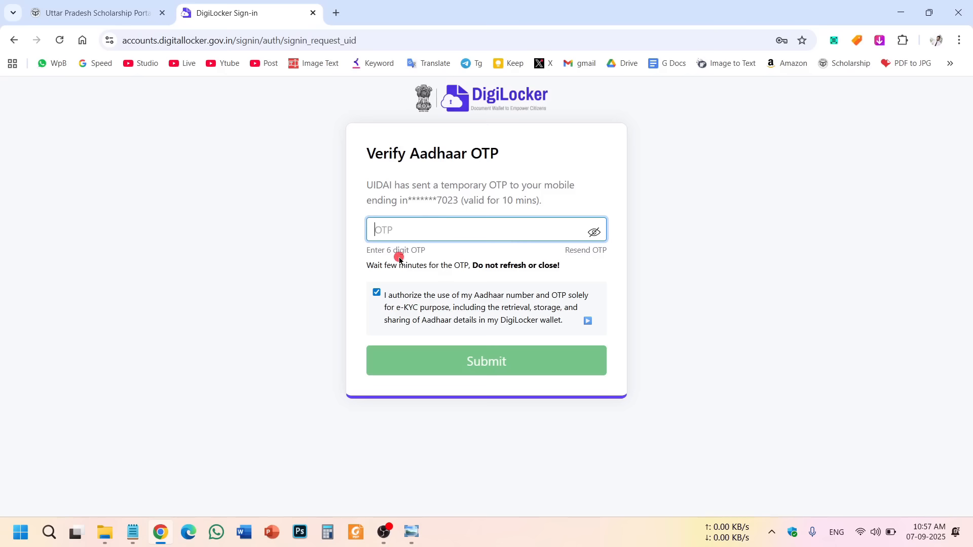
pyautogui.click(473, 364)
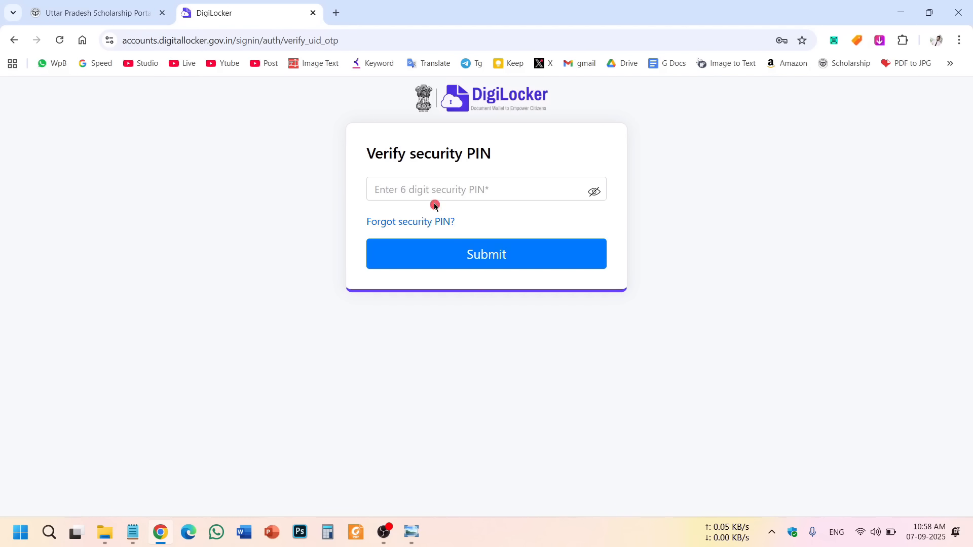
# Submit the 6-digit DigiLocker security PIN and allow sharing the Aadhaar Card with up scholarship.
pyautogui.click(411, 190)
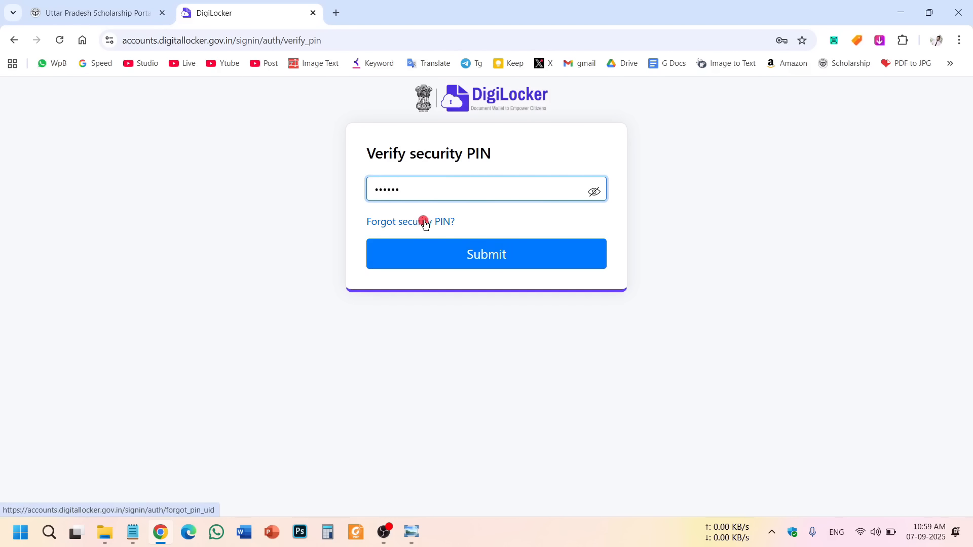
pyautogui.click(463, 254)
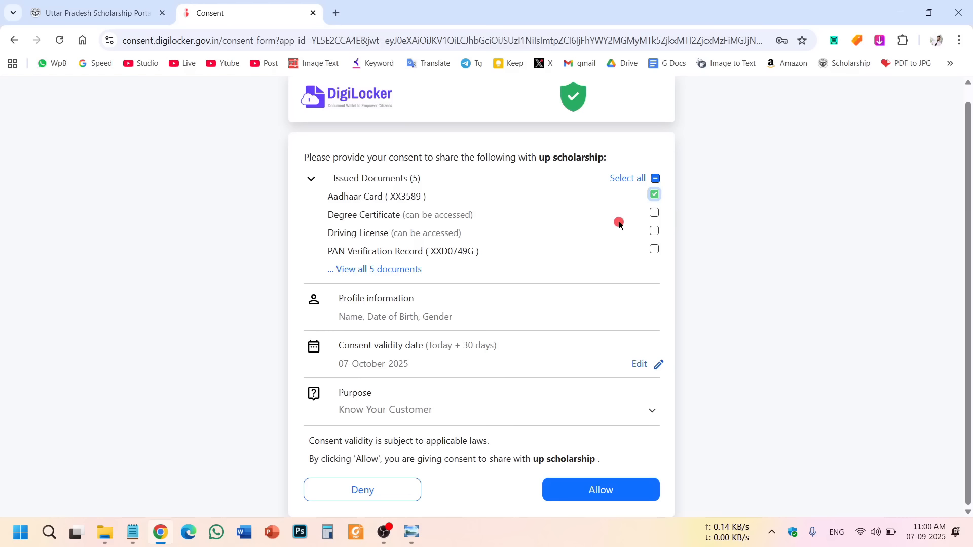
pyautogui.click(609, 491)
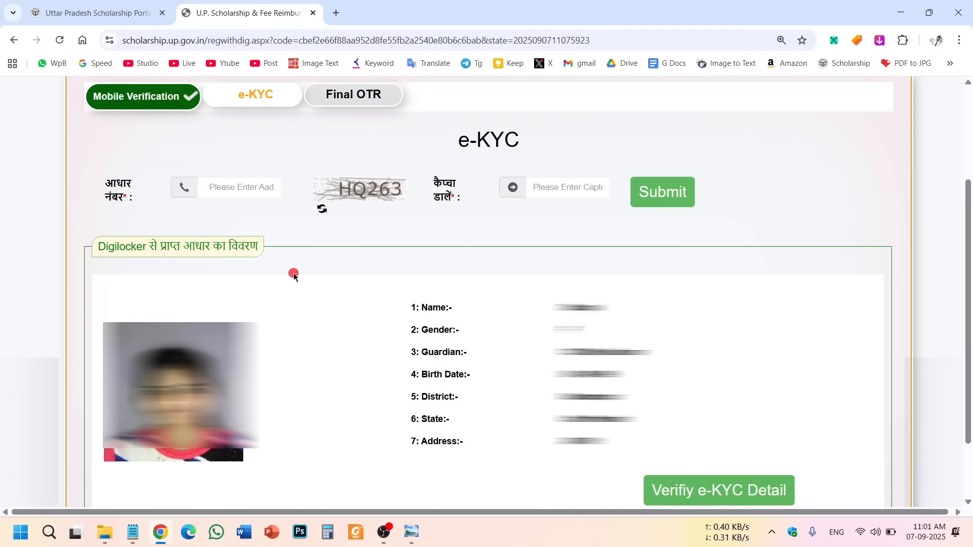
# Review the fetched Aadhaar photo and details, then verify the e-KYC details.
pyautogui.moveTo(408, 307)
pyautogui.mouseDown()
pyautogui.moveTo(610, 439)
pyautogui.moveTo(411, 304)
pyautogui.mouseUp()
pyautogui.click(610, 439)
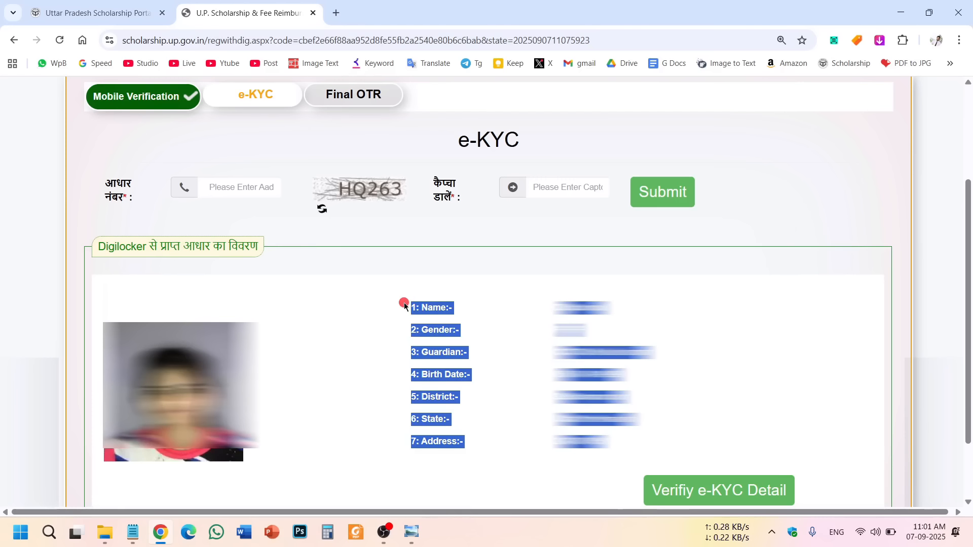
pyautogui.moveTo(404, 303); pyautogui.dragTo(623, 449)
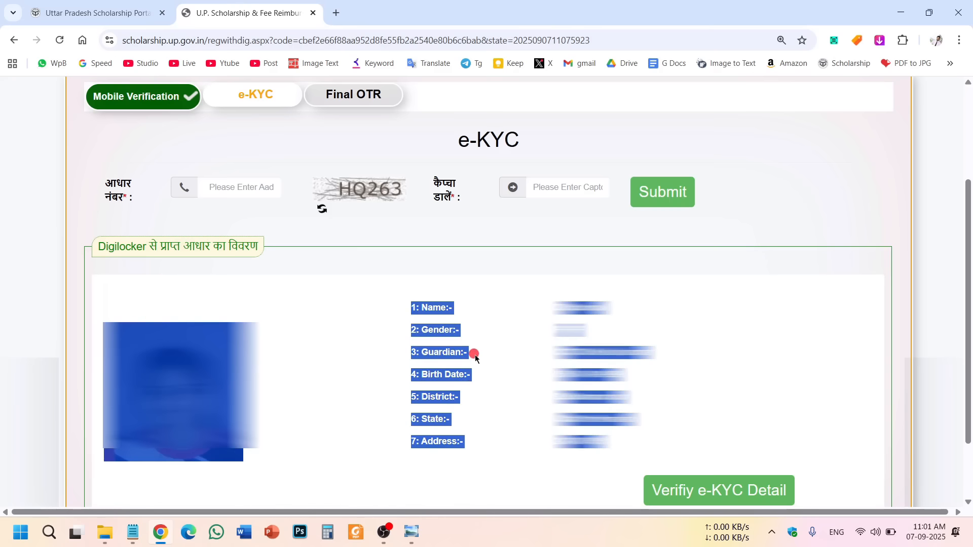
pyautogui.click(507, 340)
pyautogui.click(694, 499)
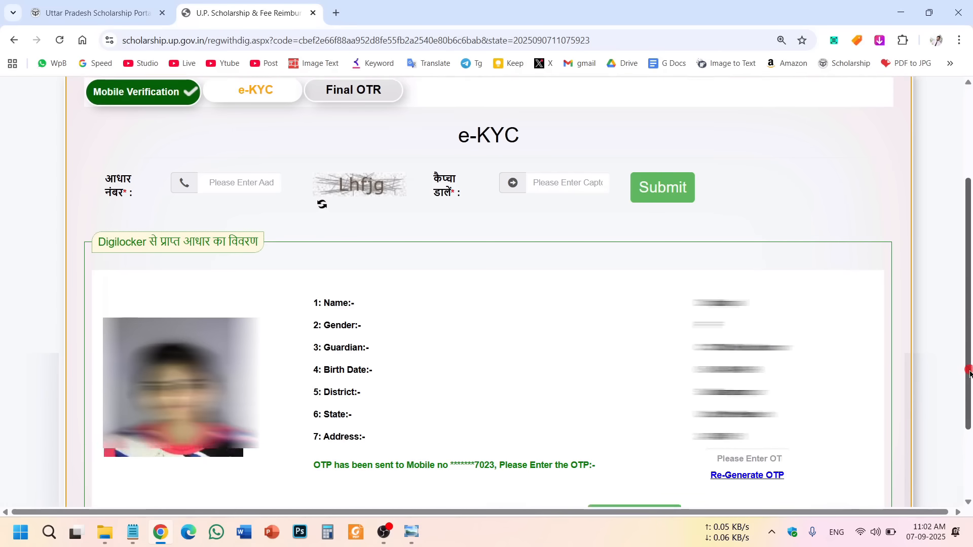
# Verify the Aadhaar OTP to complete e-KYC and reach the Final OTR form.
pyautogui.moveTo(967, 373); pyautogui.dragTo(964, 412)
pyautogui.click(616, 460)
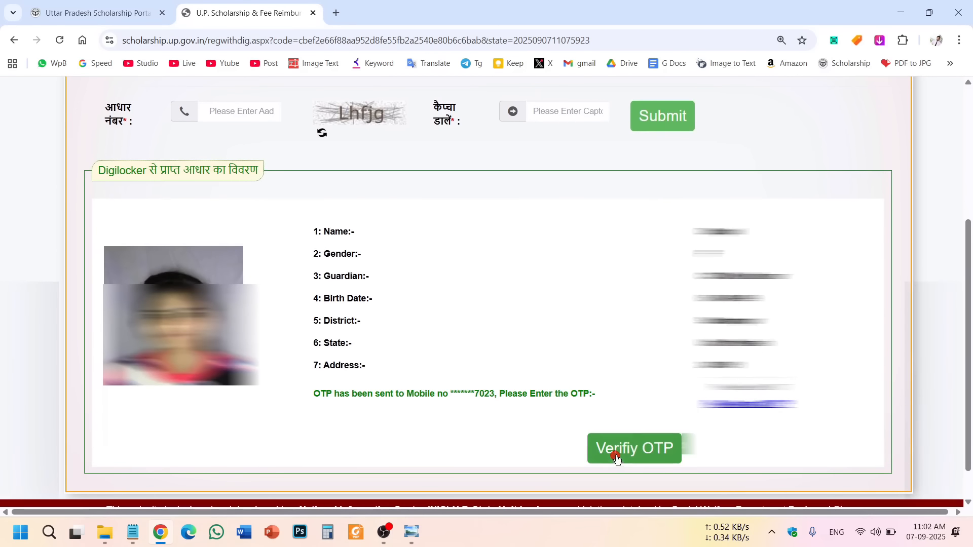
pyautogui.click(632, 334)
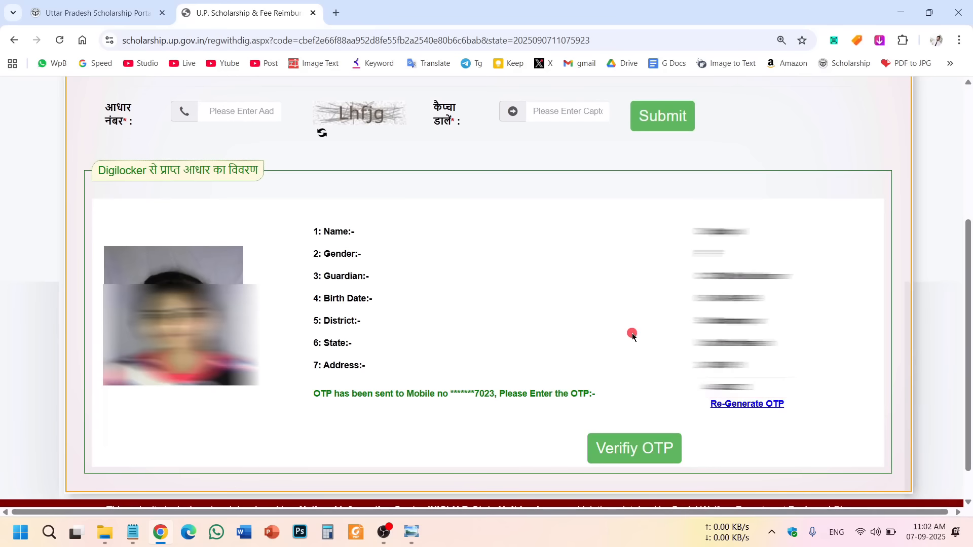
pyautogui.click(651, 457)
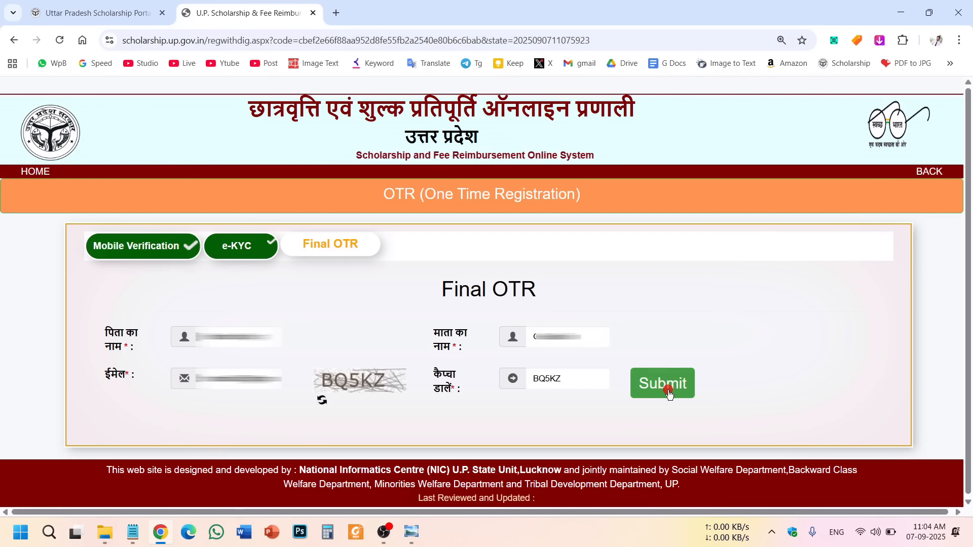
# Submit the Final OTR details and read the OTR success message.
pyautogui.click(662, 387)
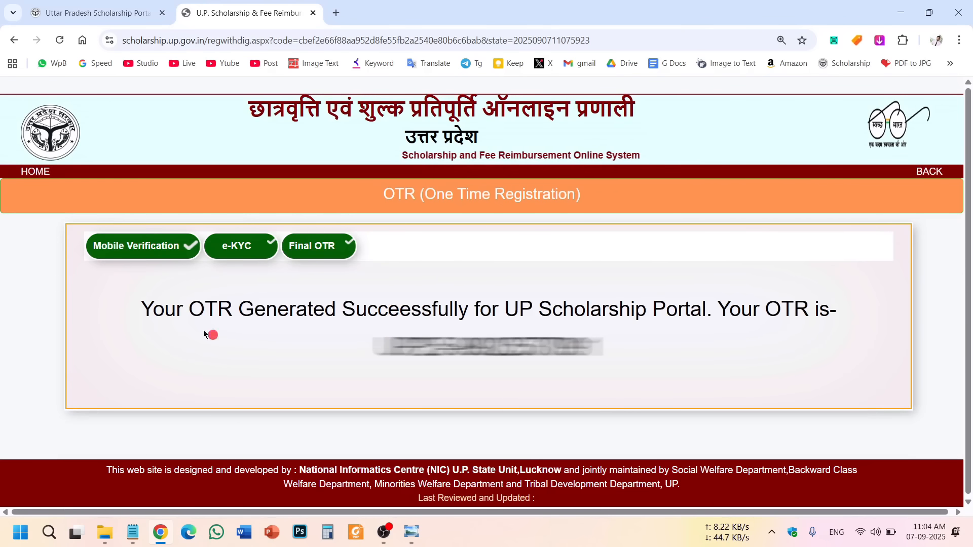
pyautogui.moveTo(137, 316); pyautogui.dragTo(564, 375)
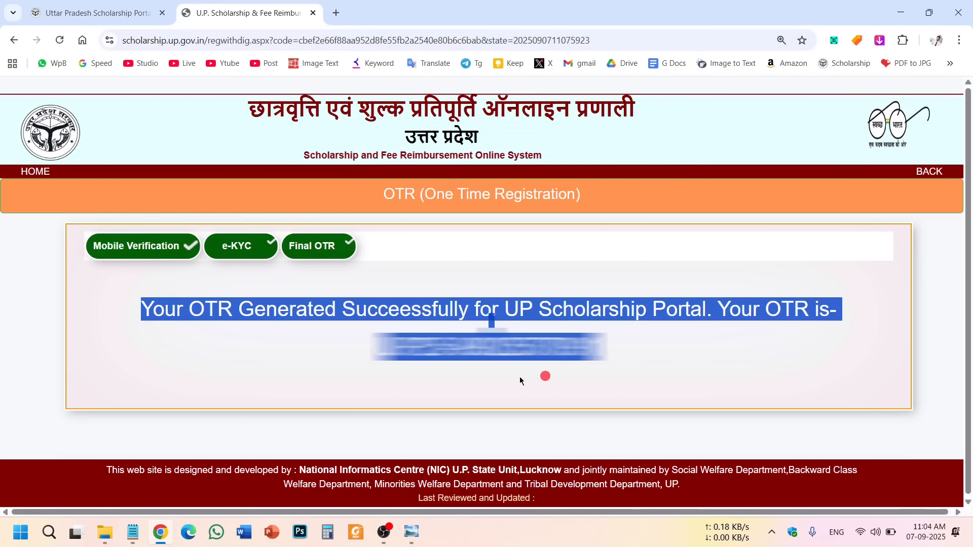
pyautogui.click(487, 373)
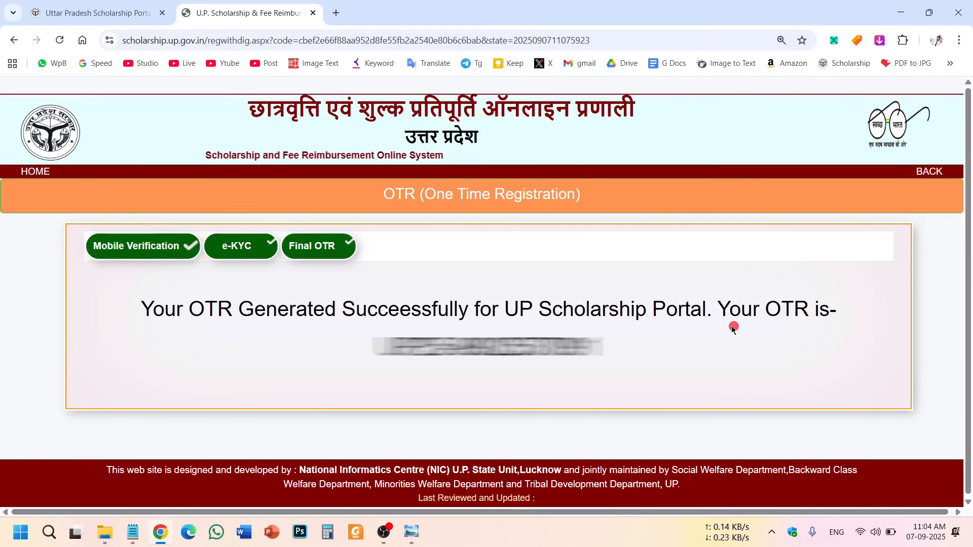
# Select the generated OTR number, then return to the portal home page.
pyautogui.moveTo(605, 344); pyautogui.dragTo(350, 341)
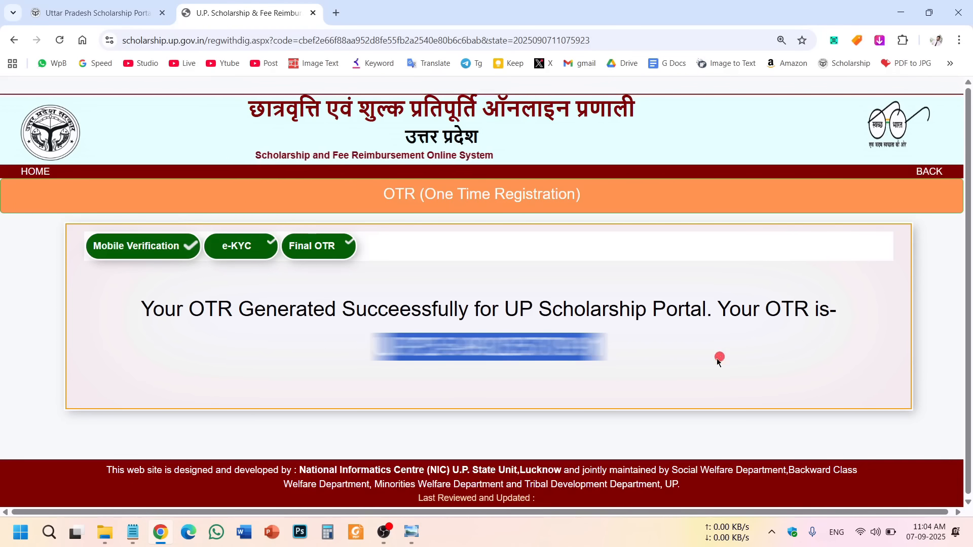
pyautogui.moveTo(635, 364); pyautogui.dragTo(365, 336)
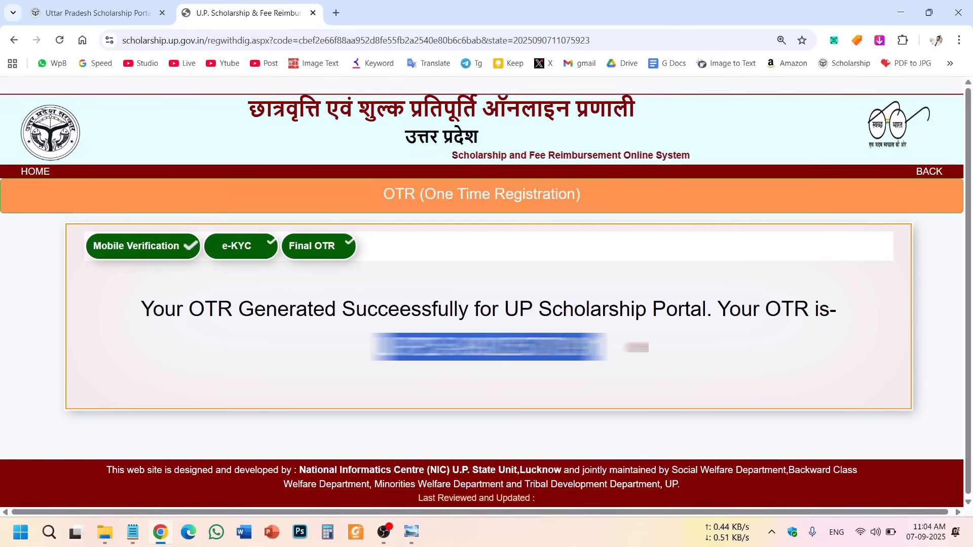
pyautogui.click(607, 346)
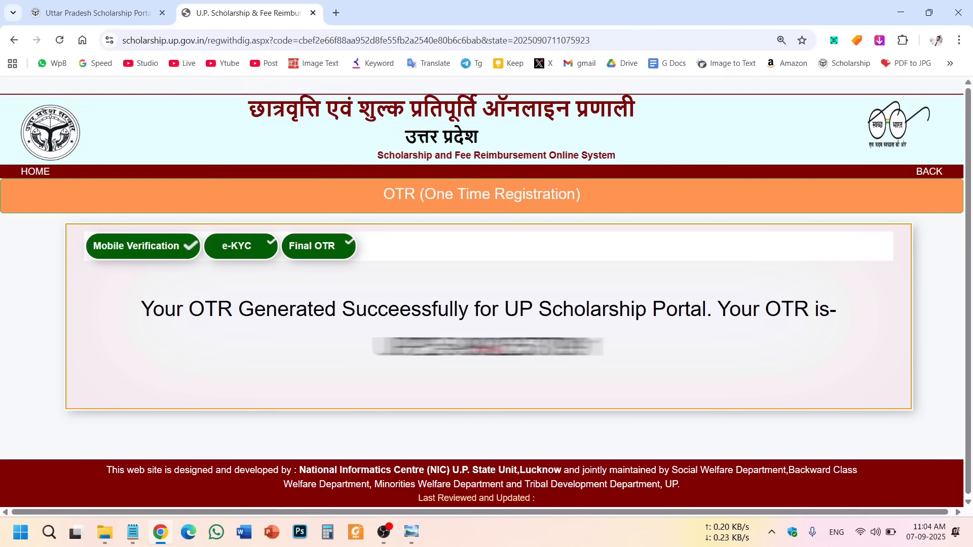
pyautogui.moveTo(628, 350); pyautogui.dragTo(429, 374)
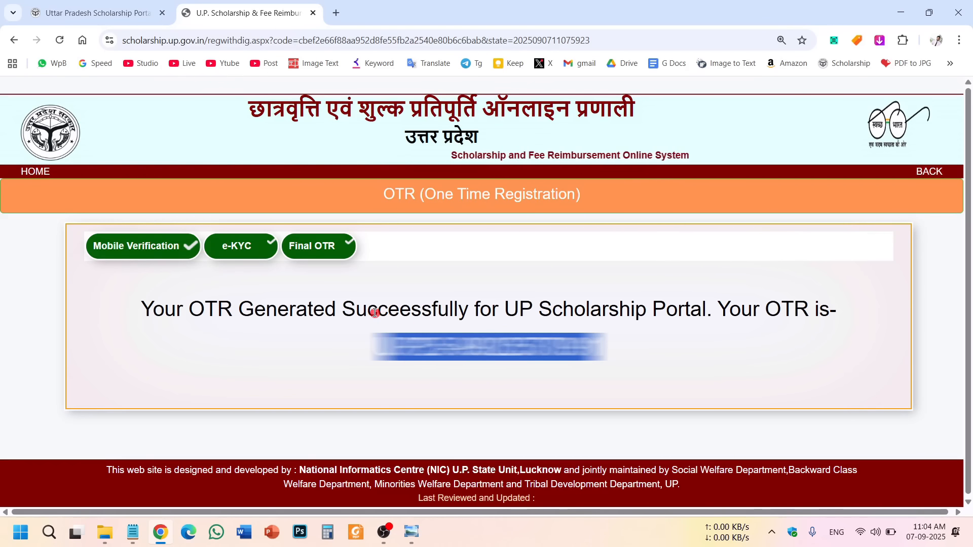
pyautogui.click(44, 176)
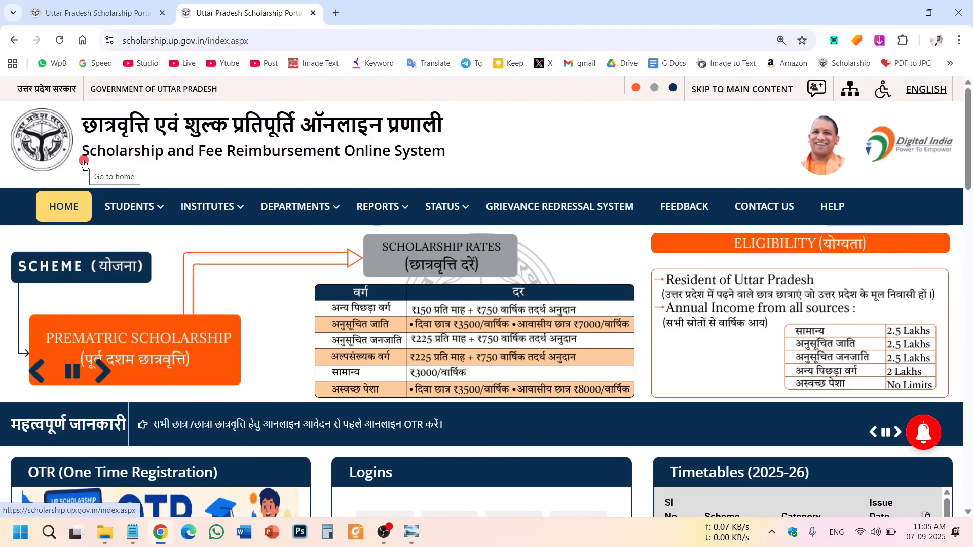
# Open the Students page from STUDENTS in the top navigation bar.
pyautogui.moveTo(126, 202)
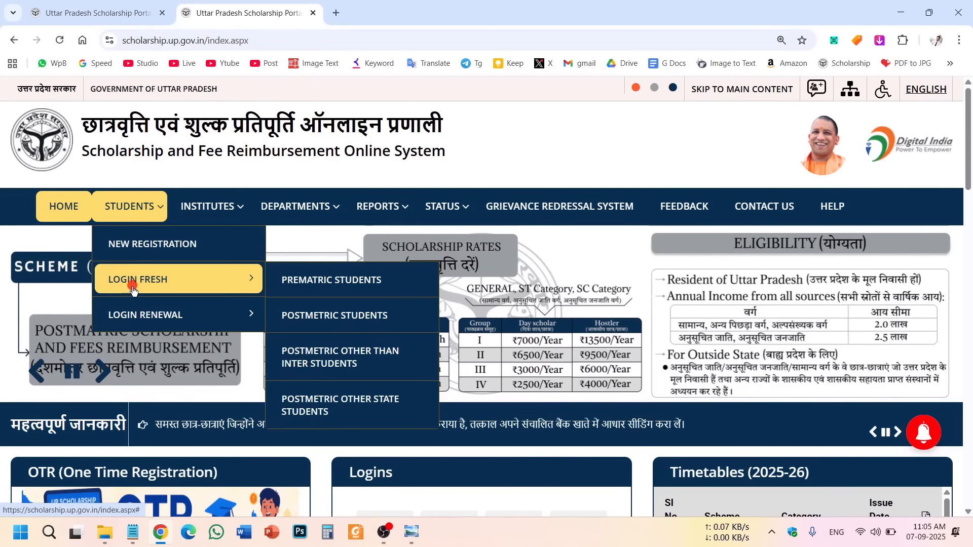
pyautogui.click(129, 207)
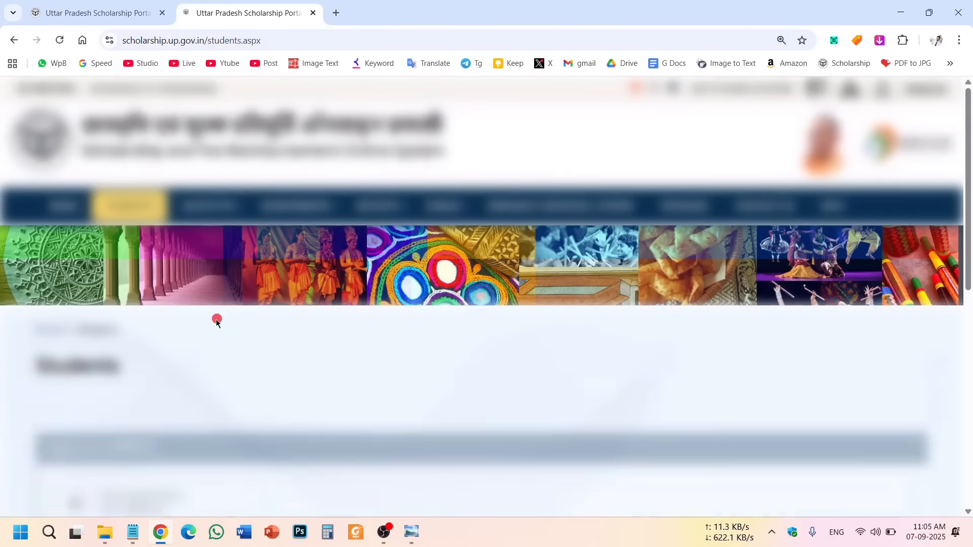
# Scroll the Students page to the Registration panel and choose New Registration.
pyautogui.scroll(-3, 170, 351)
pyautogui.scroll(-1, 170, 351)
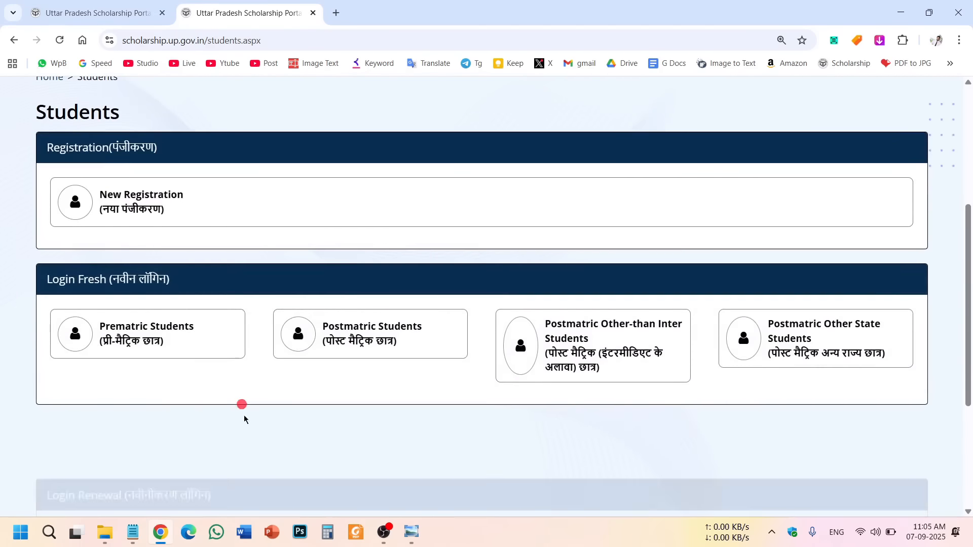
pyautogui.scroll(-2, 193, 388)
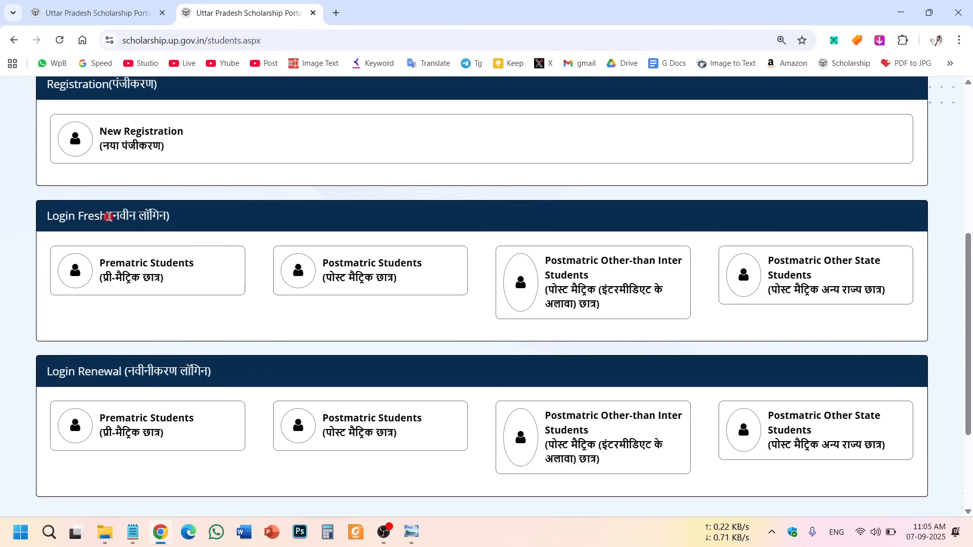
pyautogui.scroll(6, 471, 313)
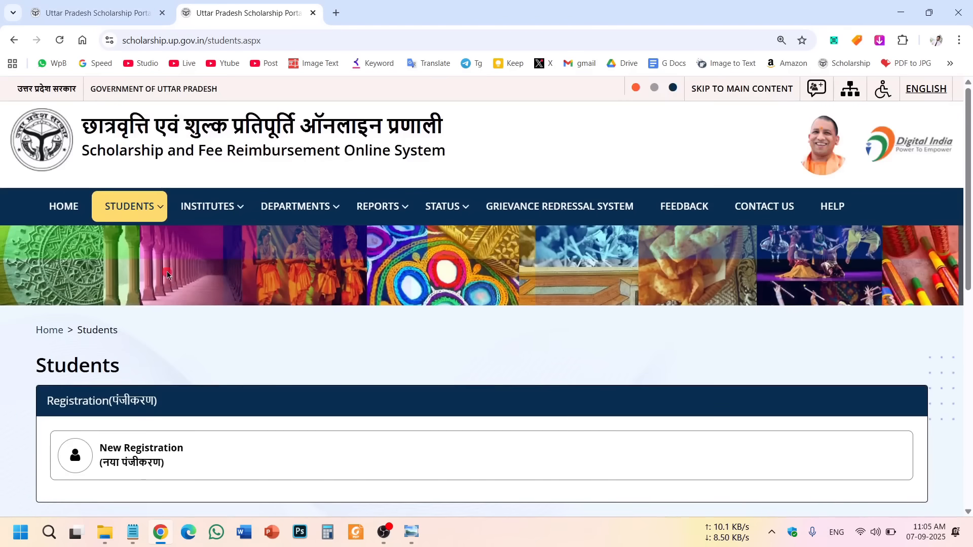
pyautogui.moveTo(144, 212)
pyautogui.scroll(-5, 6, 273)
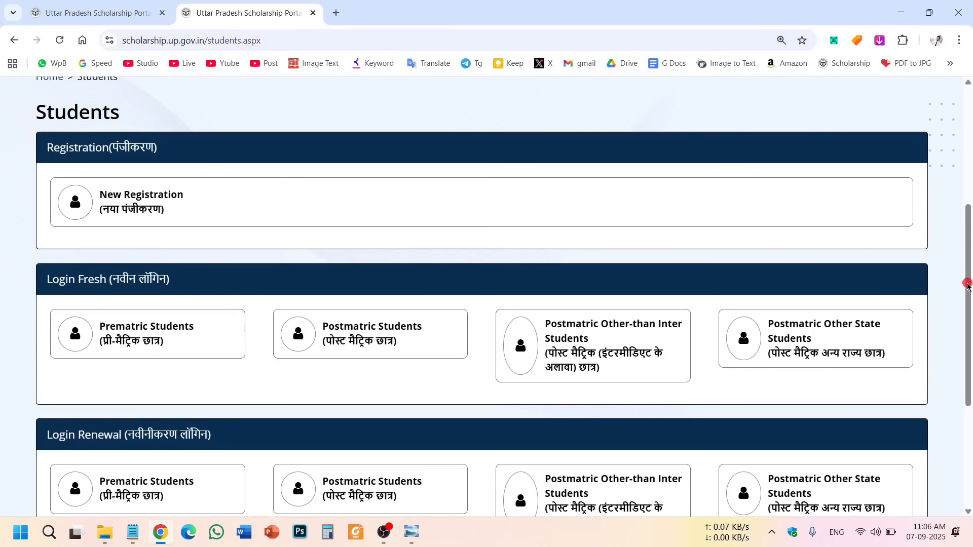
pyautogui.moveTo(966, 286); pyautogui.dragTo(969, 297)
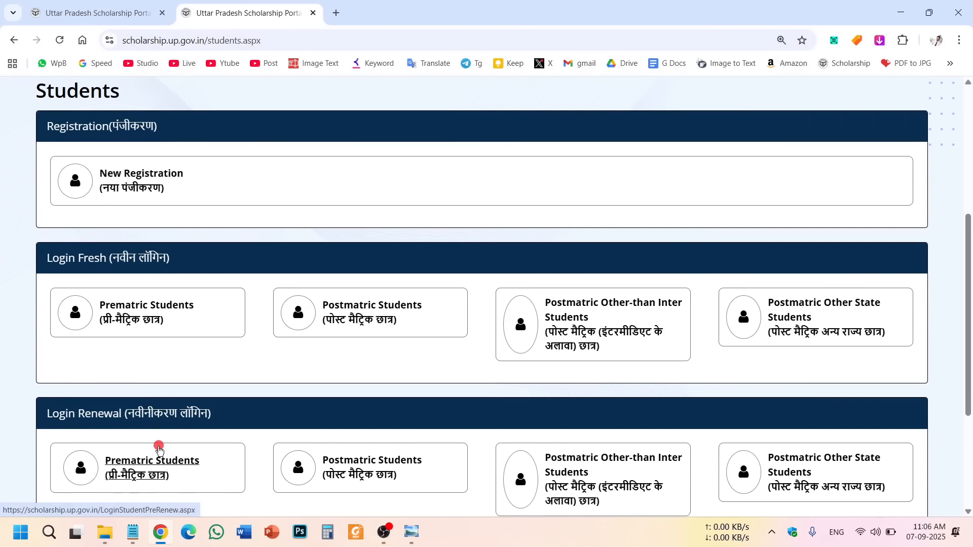
pyautogui.doubleClick(93, 258)
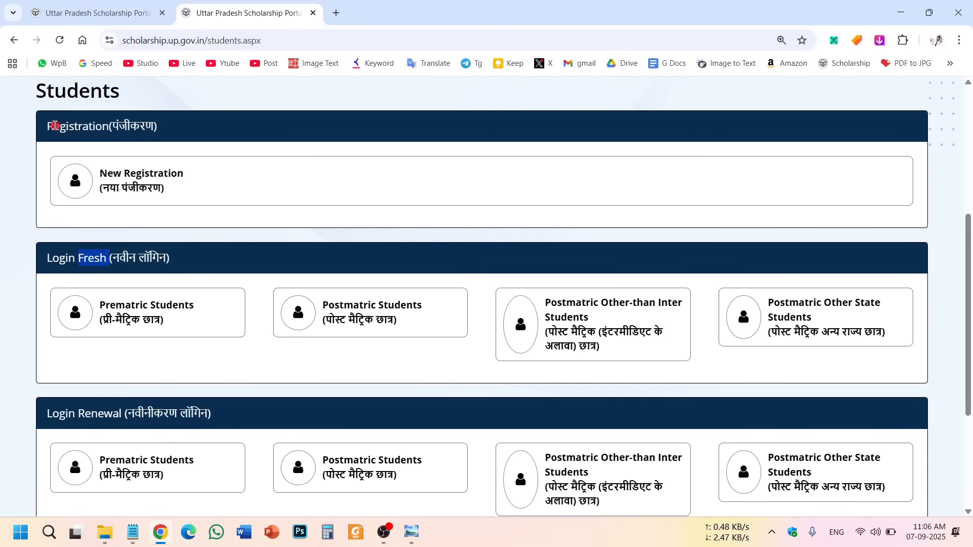
pyautogui.moveTo(55, 125); pyautogui.dragTo(172, 133)
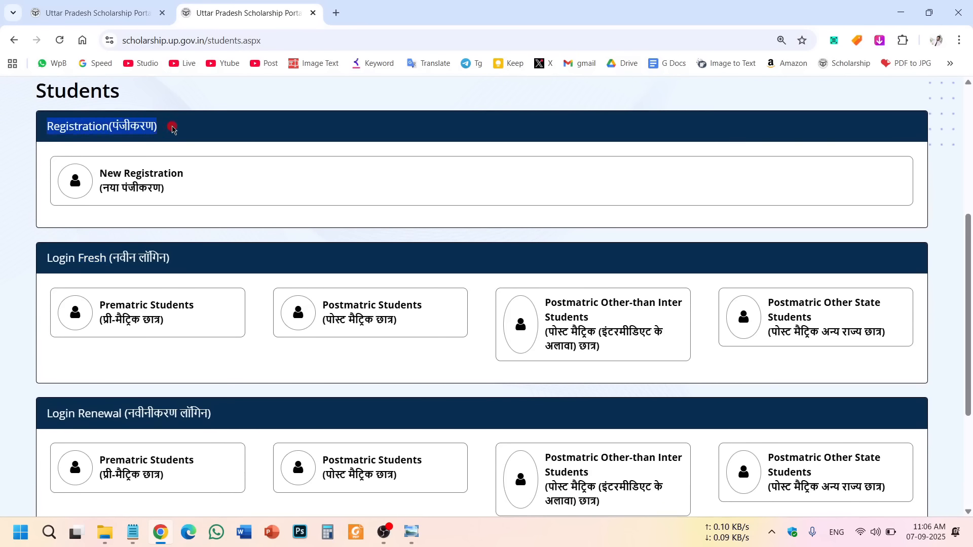
pyautogui.click(172, 129)
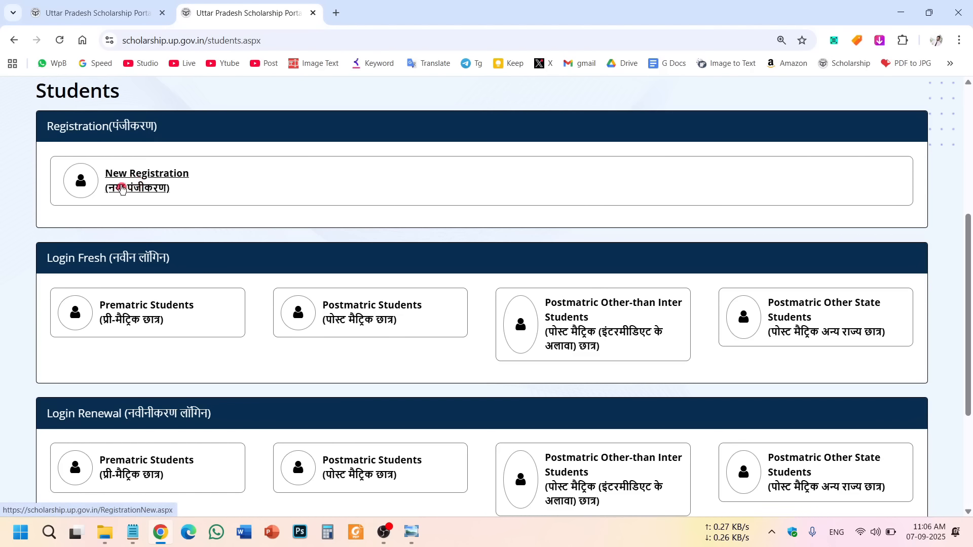
pyautogui.click(141, 178)
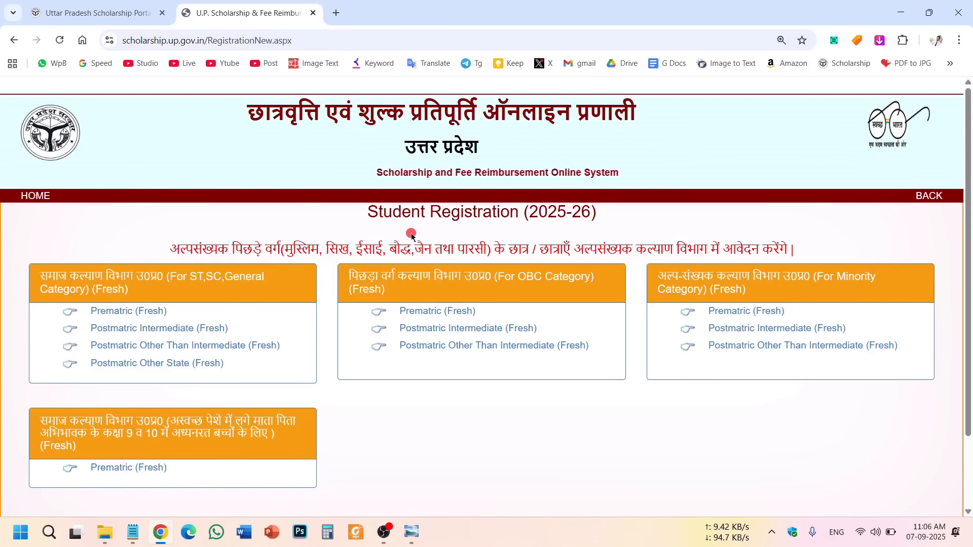
# Review the 2025-26 registration notice and the ST/SC/General, OBC and Minority category options.
pyautogui.moveTo(379, 212); pyautogui.dragTo(711, 217)
pyautogui.click(710, 218)
pyautogui.moveTo(229, 250); pyautogui.dragTo(699, 251)
pyautogui.click(591, 405)
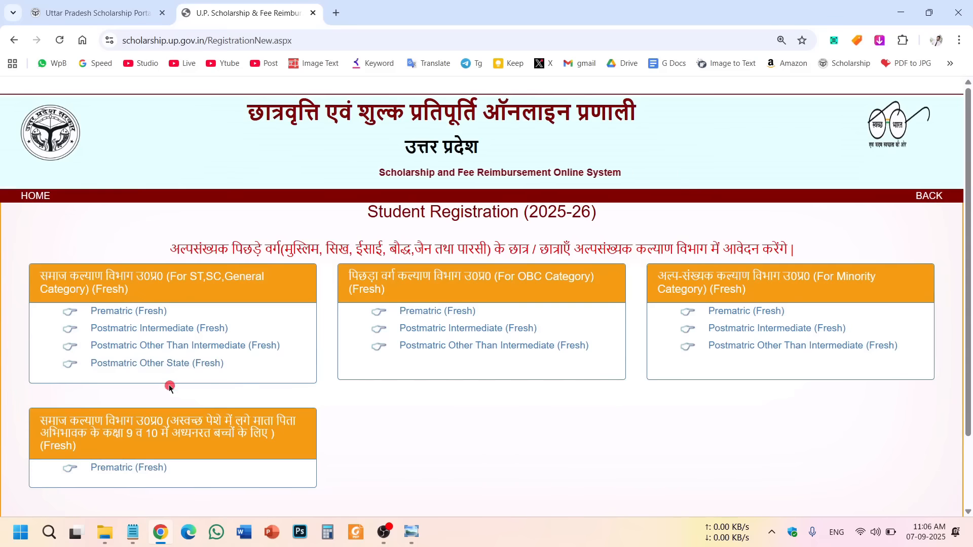
pyautogui.moveTo(47, 280); pyautogui.dragTo(274, 289)
pyautogui.moveTo(388, 280); pyautogui.dragTo(575, 376)
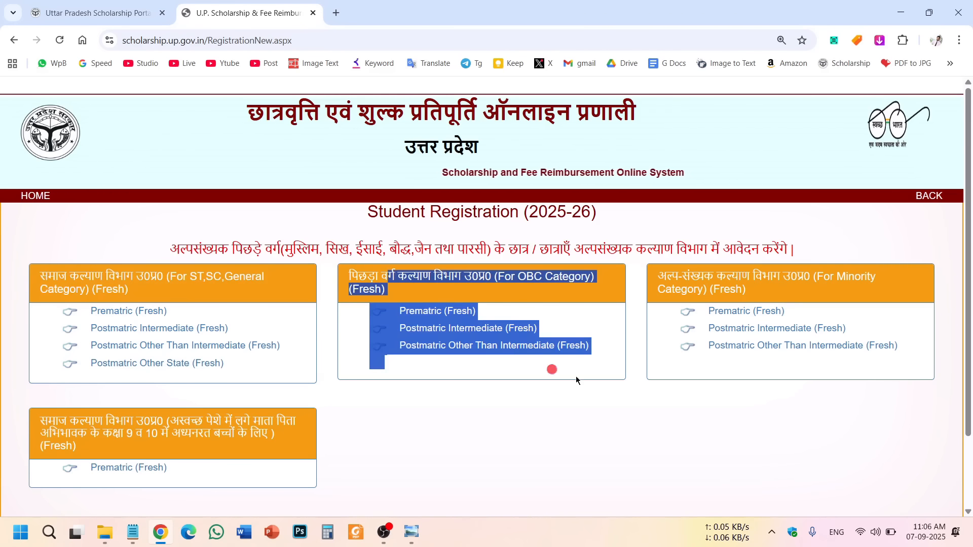
pyautogui.moveTo(679, 279); pyautogui.dragTo(811, 372)
pyautogui.click(702, 424)
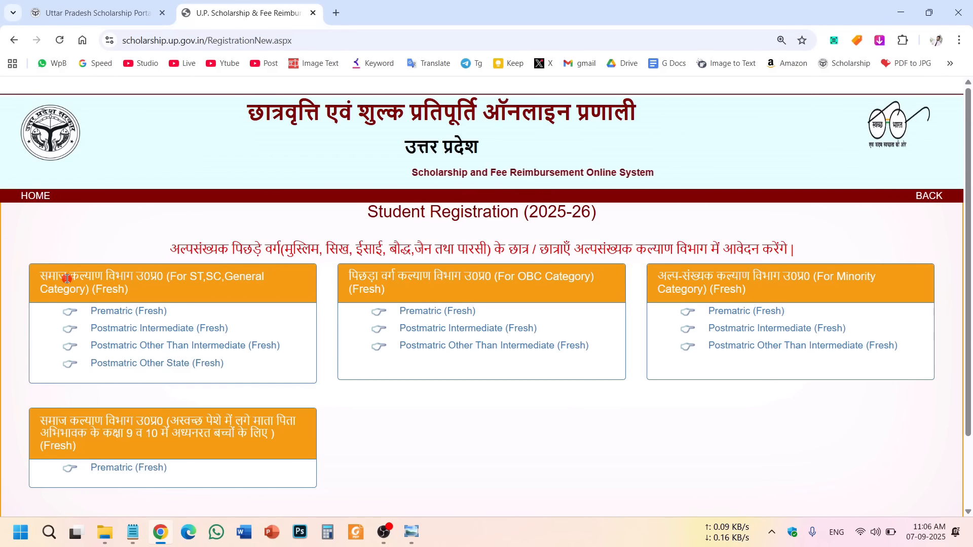
pyautogui.moveTo(191, 277); pyautogui.dragTo(222, 277)
pyautogui.click(256, 283)
pyautogui.moveTo(59, 308); pyautogui.dragTo(266, 372)
pyautogui.click(396, 423)
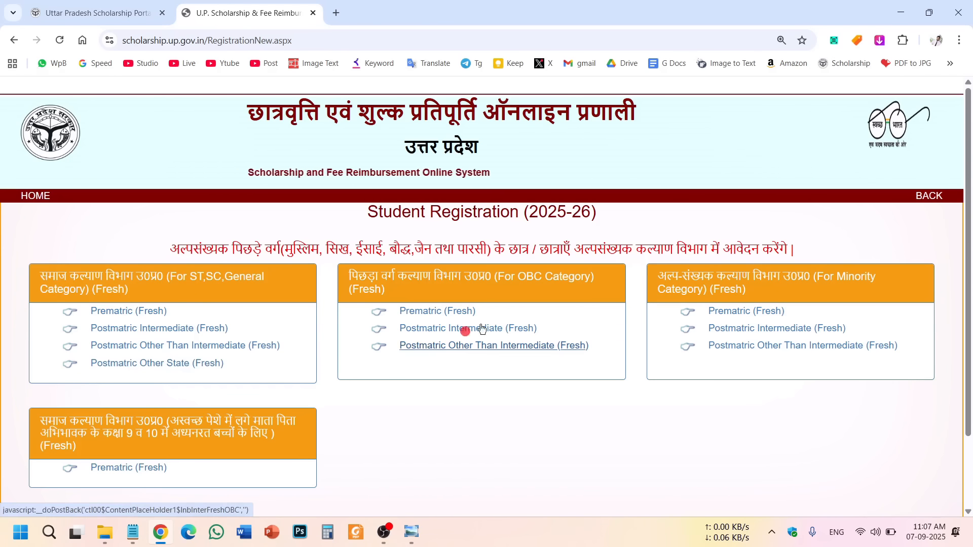
pyautogui.moveTo(365, 280); pyautogui.dragTo(545, 368)
pyautogui.click(573, 433)
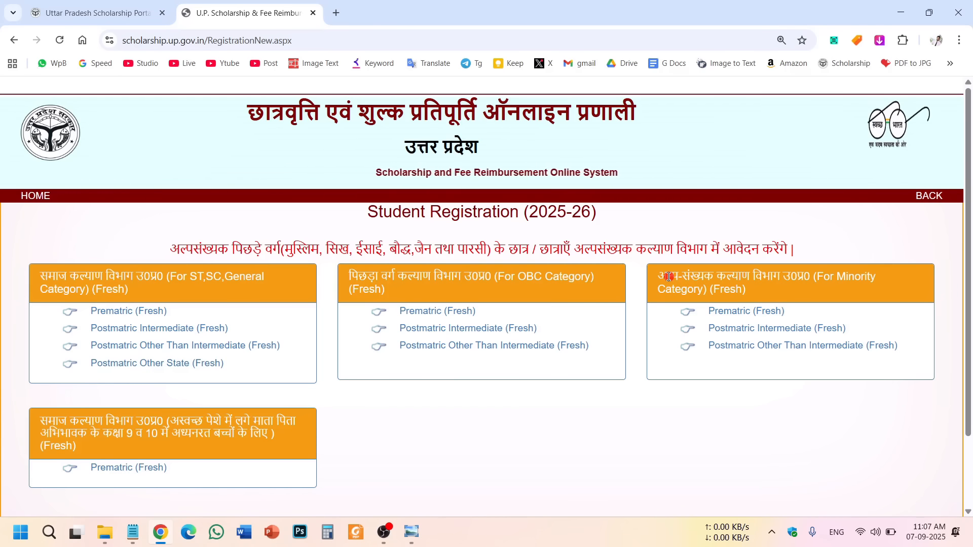
# Check the minority notice, then choose Postmatric Other Than Intermediate (Fresh) under ST, SC, General.
pyautogui.moveTo(300, 244); pyautogui.dragTo(566, 252)
pyautogui.moveTo(678, 277); pyautogui.dragTo(792, 350)
pyautogui.click(791, 390)
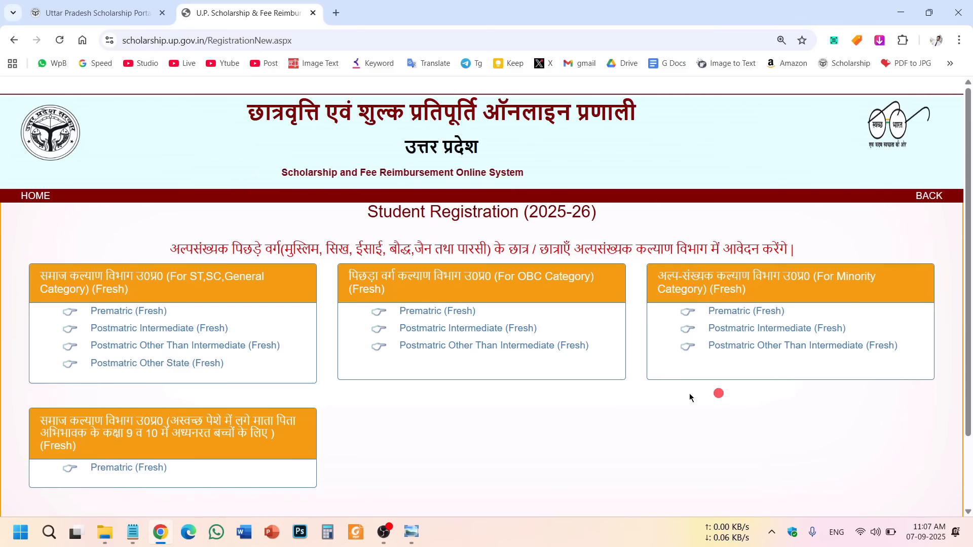
pyautogui.moveTo(69, 276); pyautogui.dragTo(527, 356)
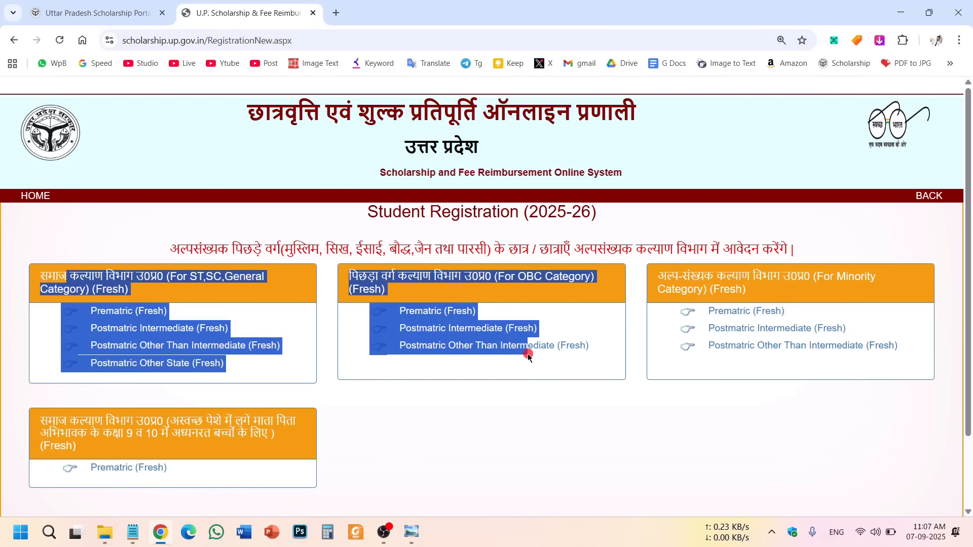
pyautogui.click(810, 432)
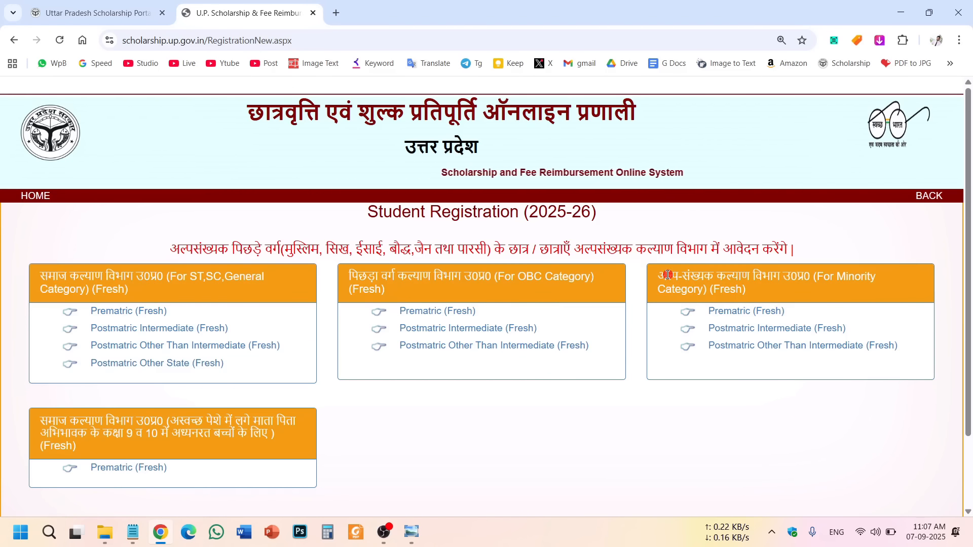
pyautogui.moveTo(668, 275); pyautogui.dragTo(875, 358)
pyautogui.click(696, 428)
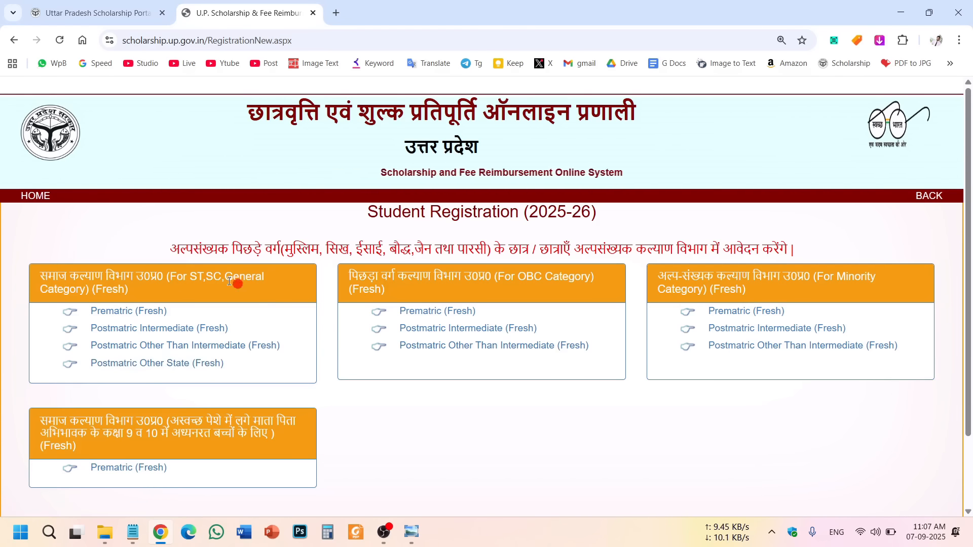
pyautogui.doubleClick(213, 277)
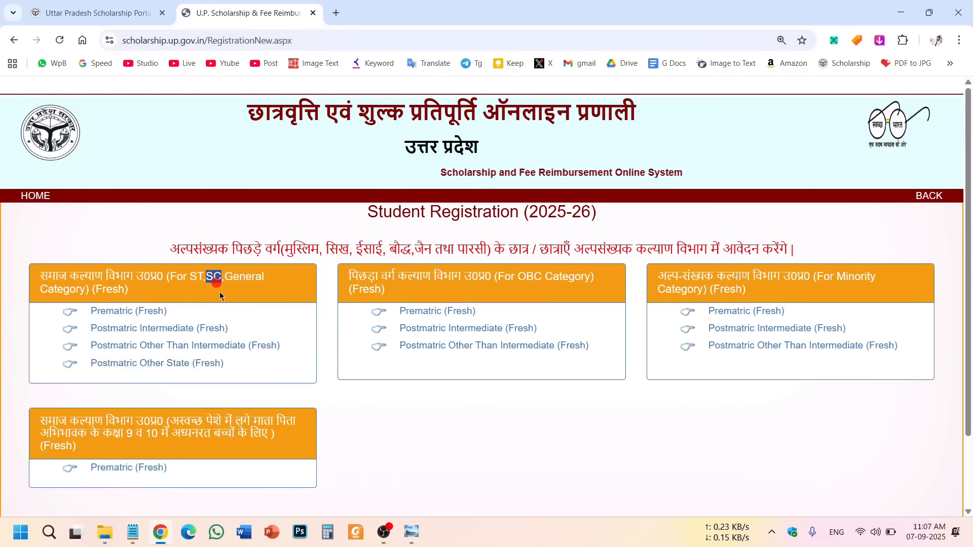
pyautogui.click(211, 347)
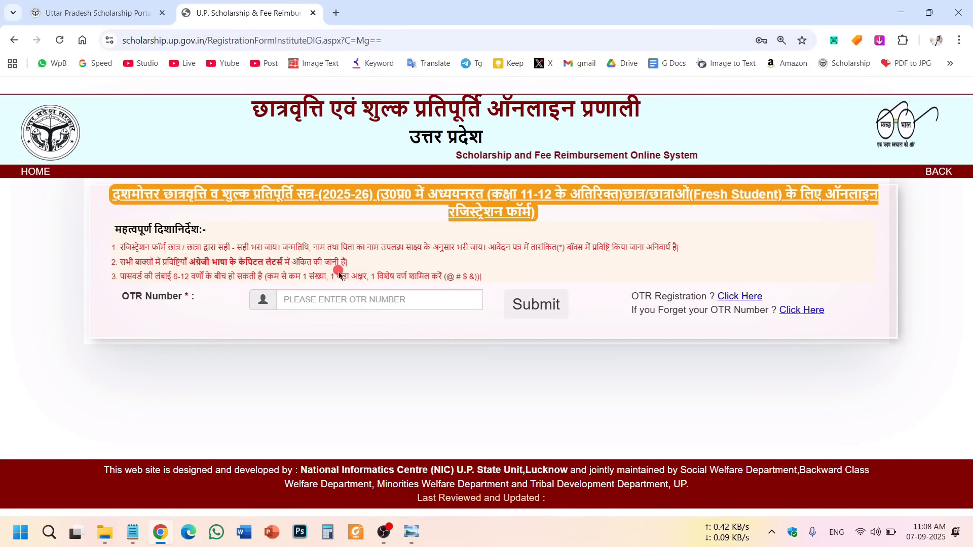
# Enter the student's OTR number and submit it to load the Aadhaar-prefilled registration form.
pyautogui.moveTo(120, 298); pyautogui.dragTo(177, 298)
pyautogui.click(252, 321)
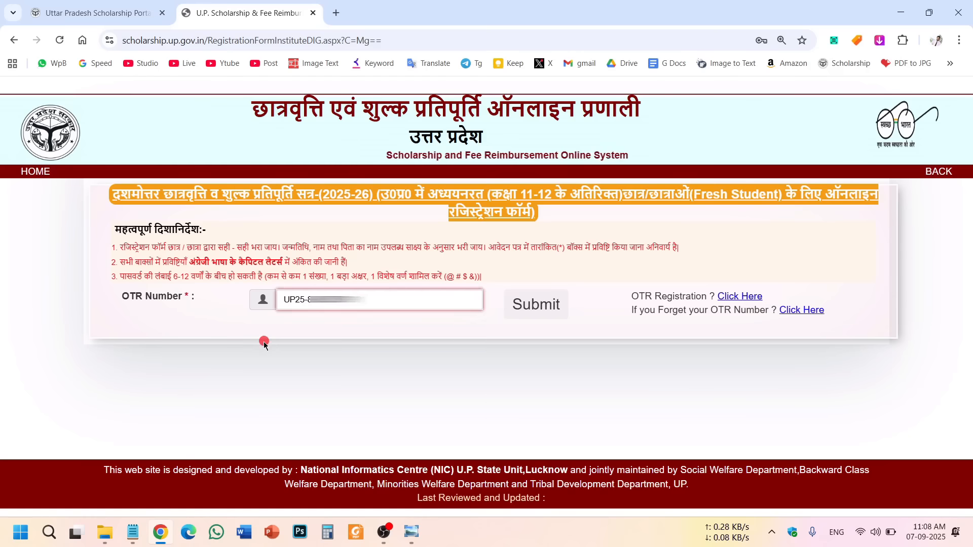
pyautogui.click(264, 342)
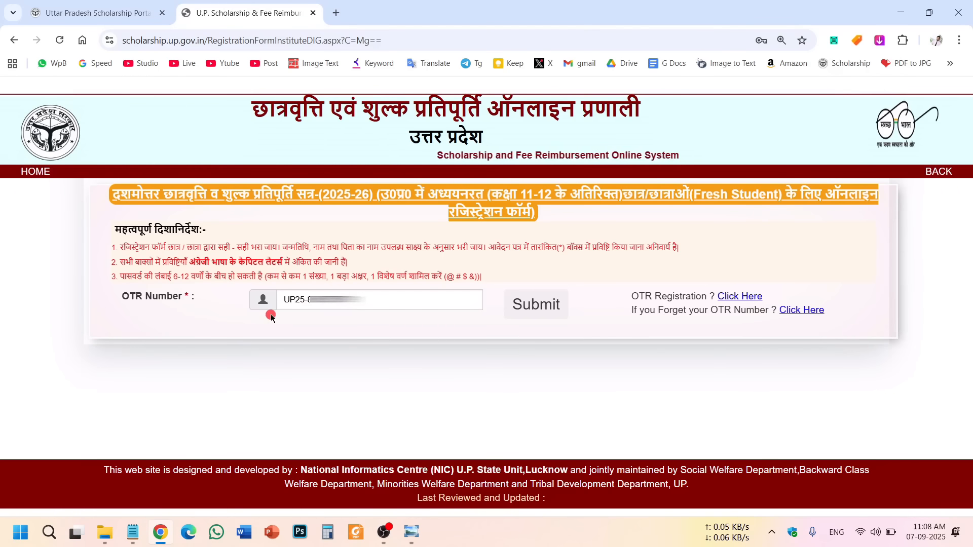
pyautogui.click(552, 308)
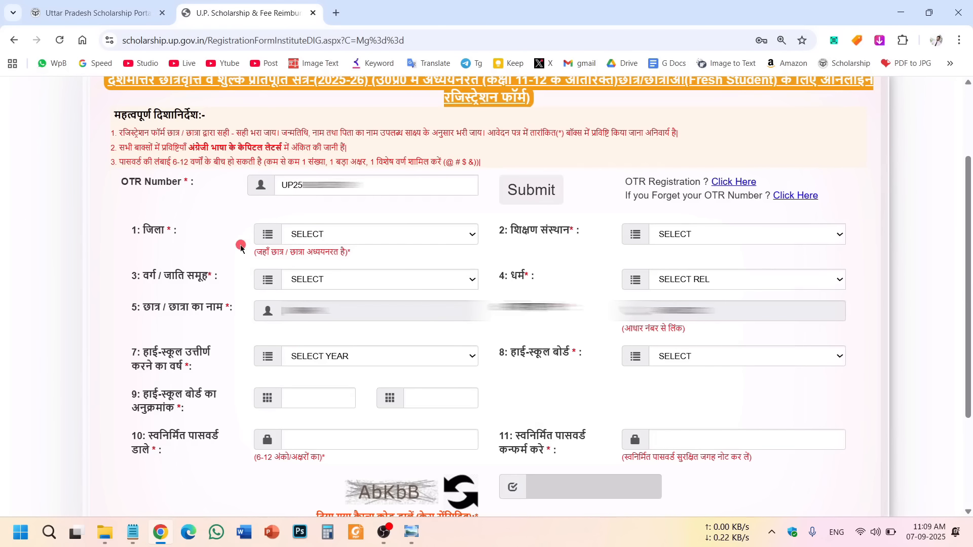
# Select SAHARANPUR as the district (जिला).
pyautogui.moveTo(114, 183); pyautogui.dragTo(321, 181)
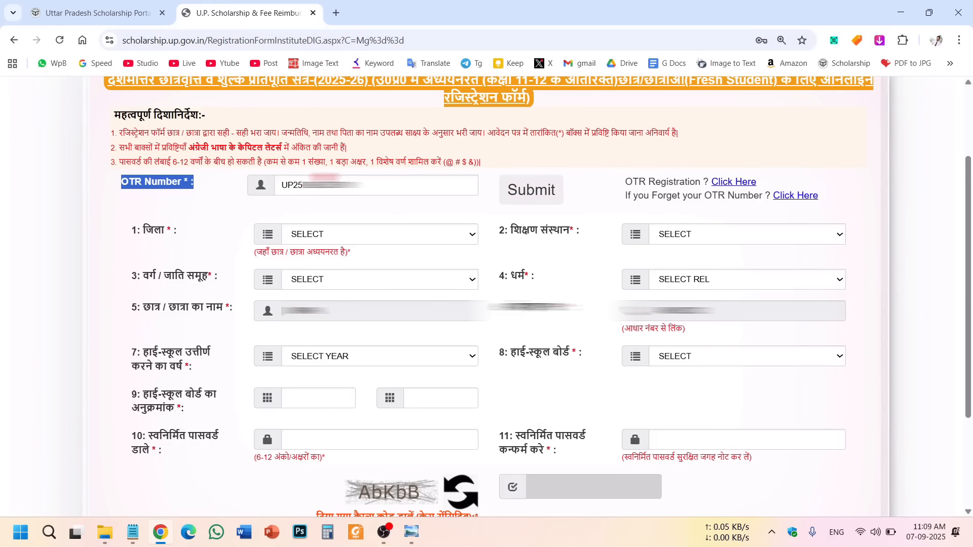
pyautogui.click(143, 214)
pyautogui.moveTo(127, 232); pyautogui.dragTo(192, 244)
pyautogui.click(154, 256)
pyautogui.click(192, 244)
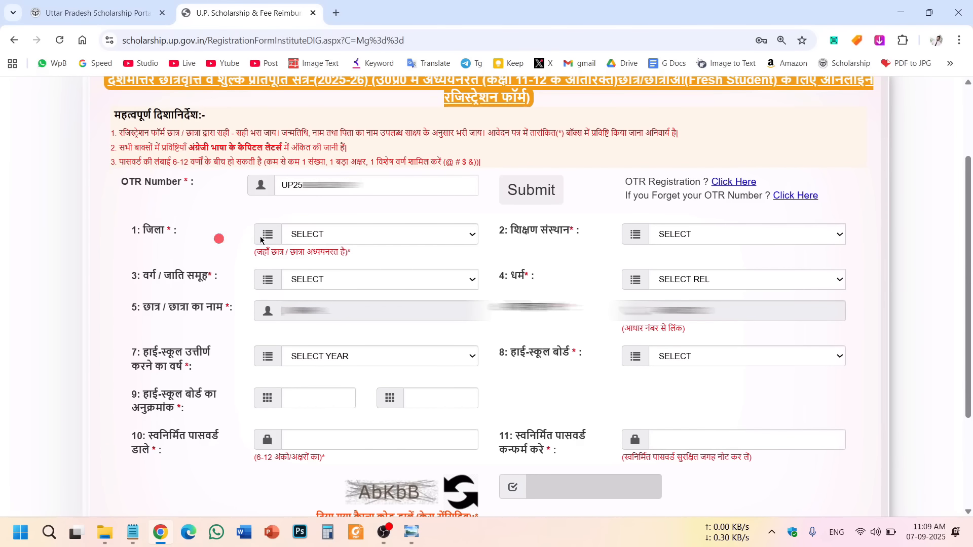
pyautogui.click(467, 236)
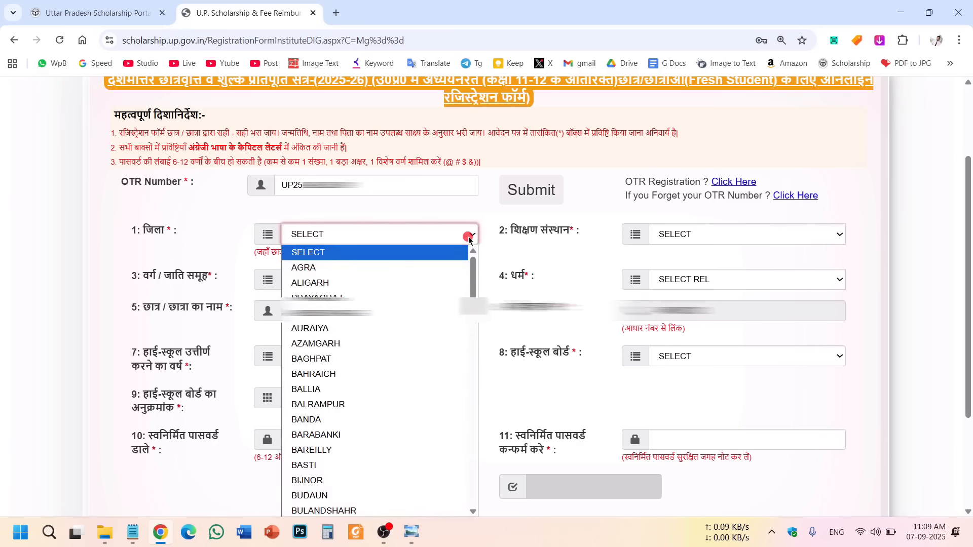
pyautogui.press('s')
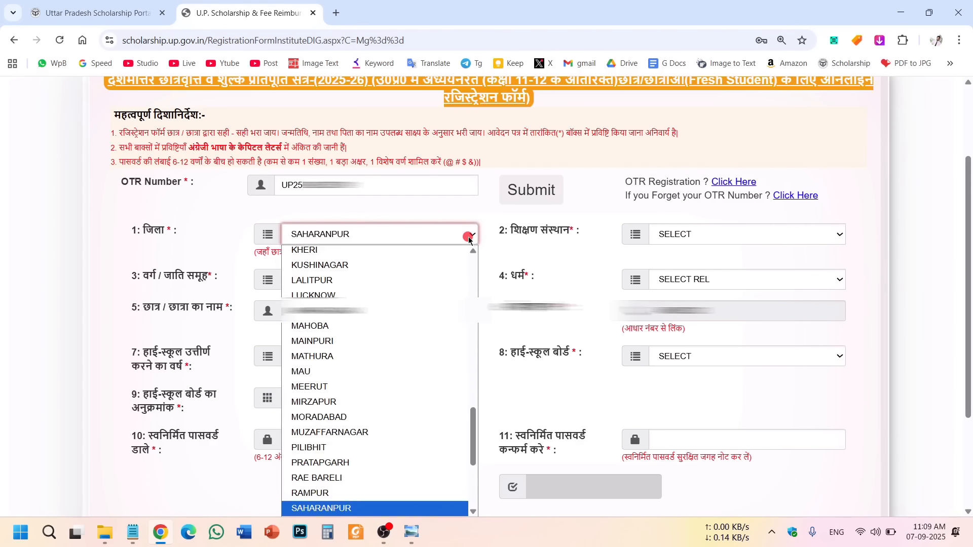
pyautogui.click(349, 510)
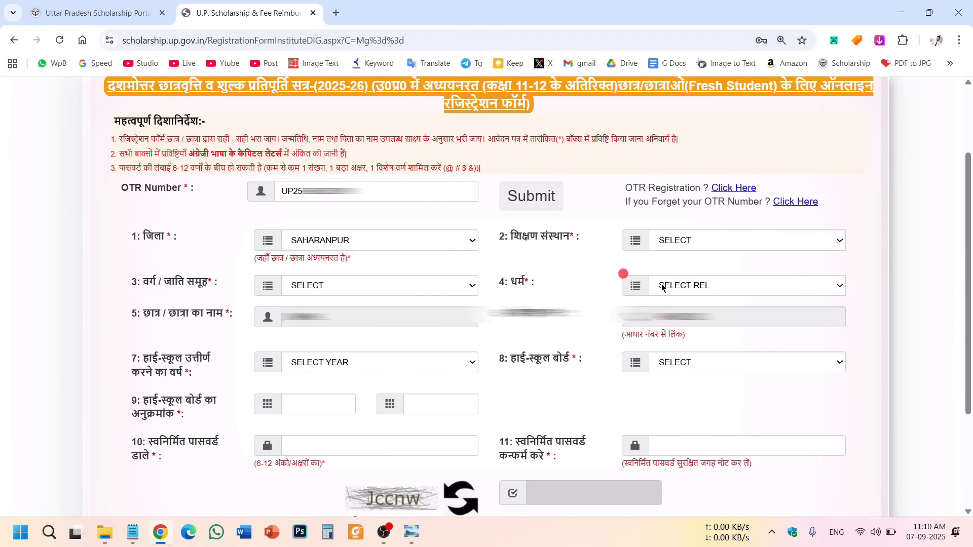
# Pick J.V.JAIN DEGREE COLLEGE SAHARANPUR as the educational institution.
pyautogui.click(714, 240)
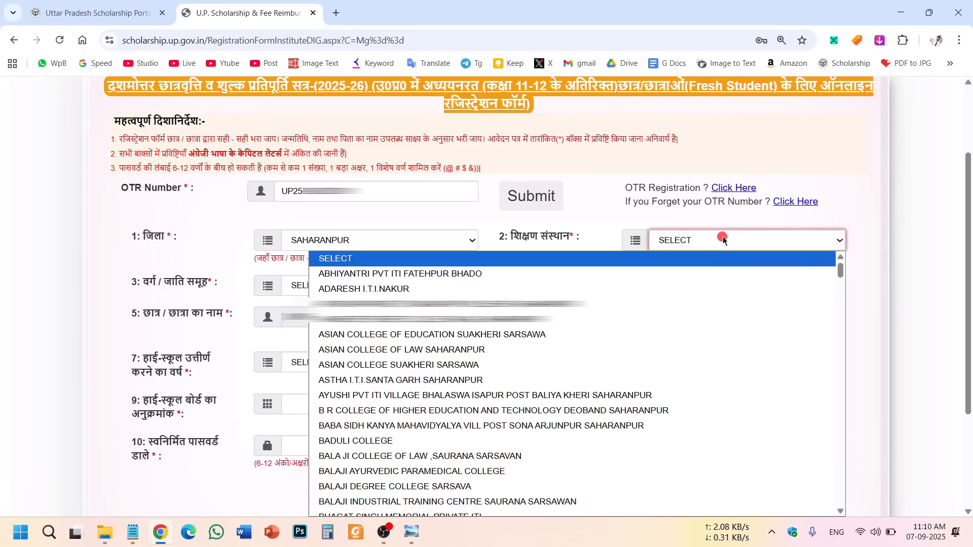
pyautogui.scroll(-20, 400, 379)
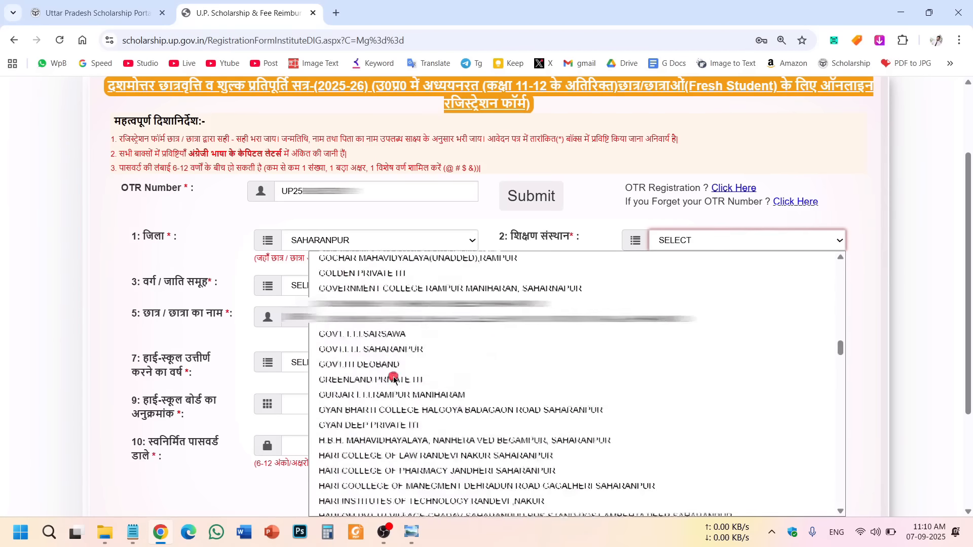
pyautogui.scroll(-2, 400, 379)
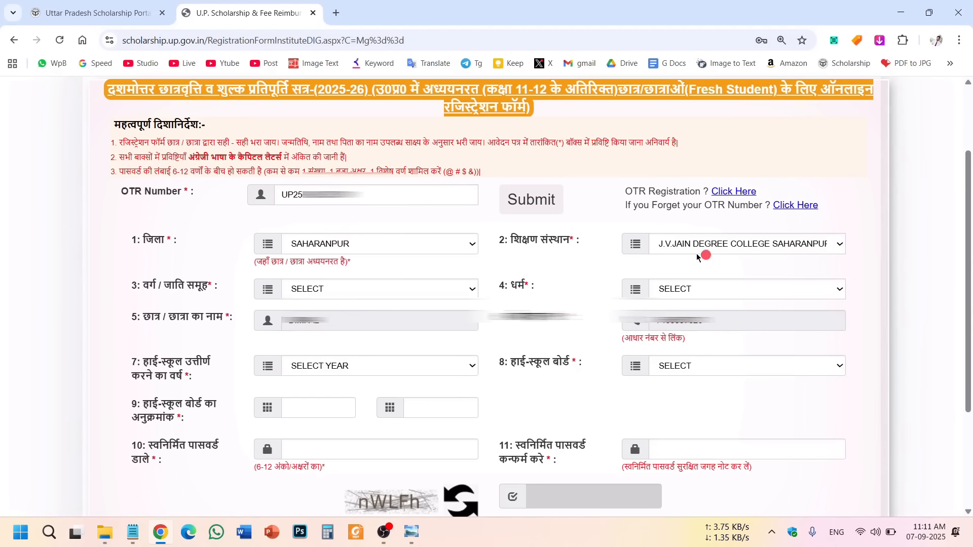
# Set the category to अनुसूचित जाति and the religion to HINDU.
pyautogui.click(407, 292)
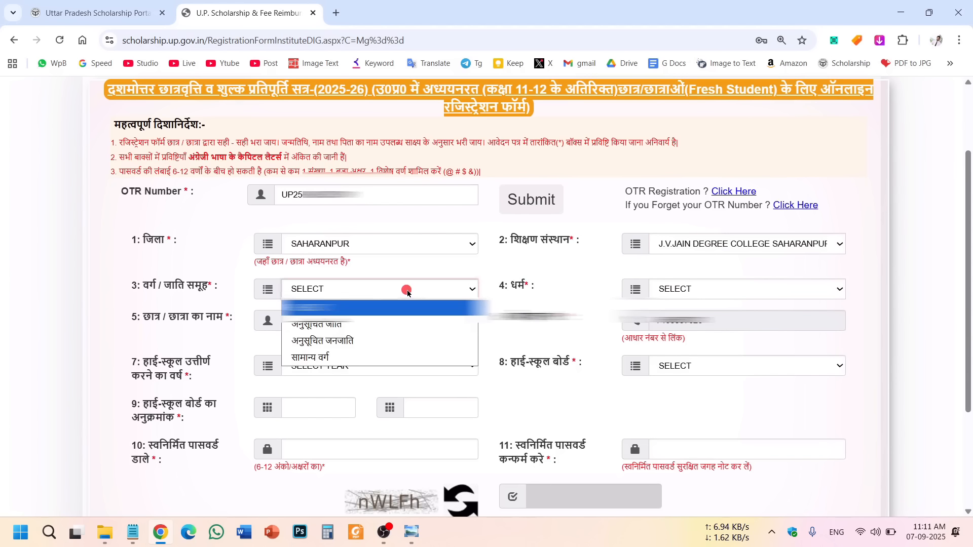
pyautogui.click(336, 327)
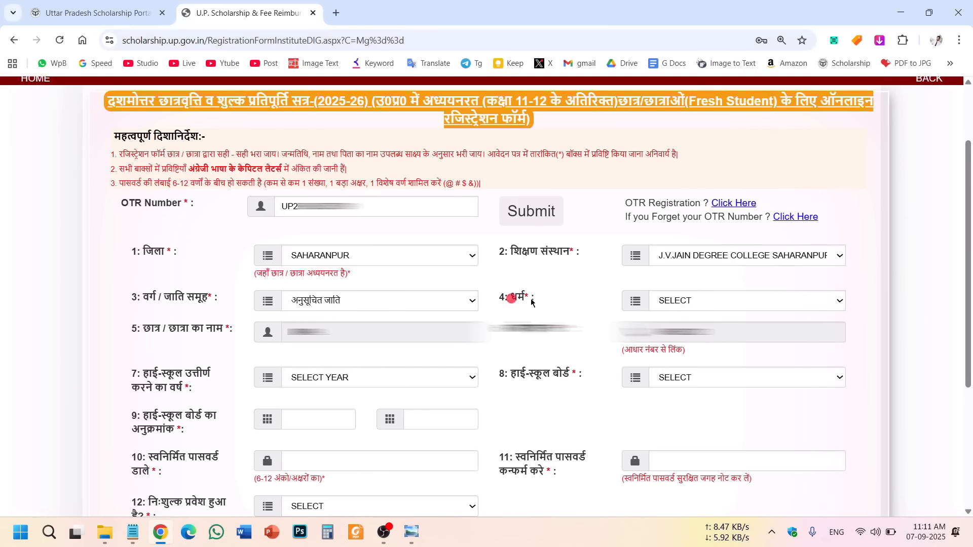
pyautogui.click(770, 301)
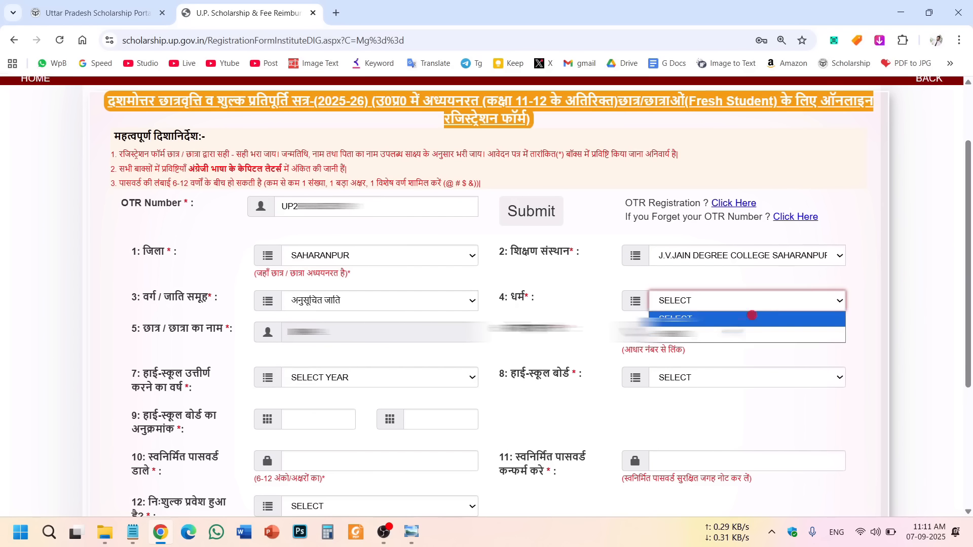
pyautogui.click(709, 334)
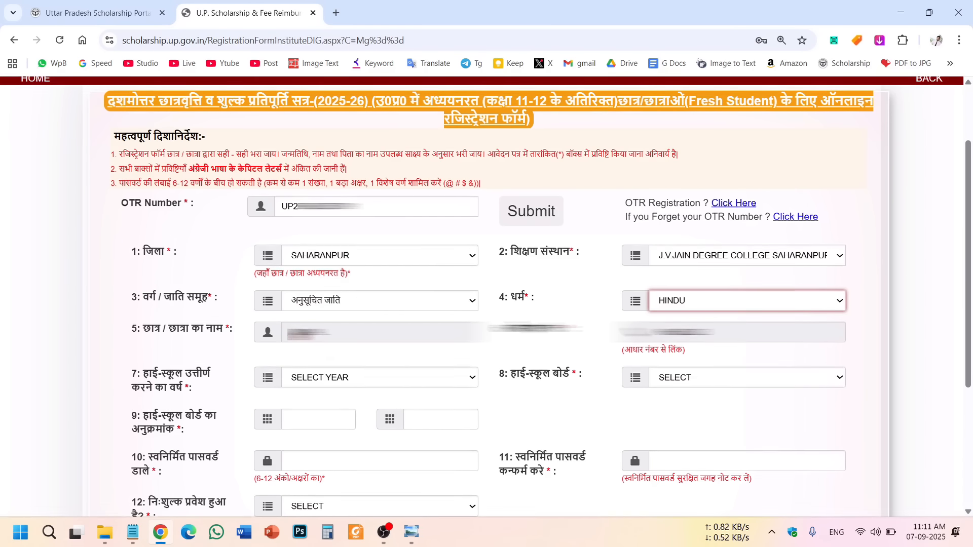
pyautogui.moveTo(289, 332); pyautogui.dragTo(333, 332)
pyautogui.moveTo(729, 333); pyautogui.dragTo(623, 328)
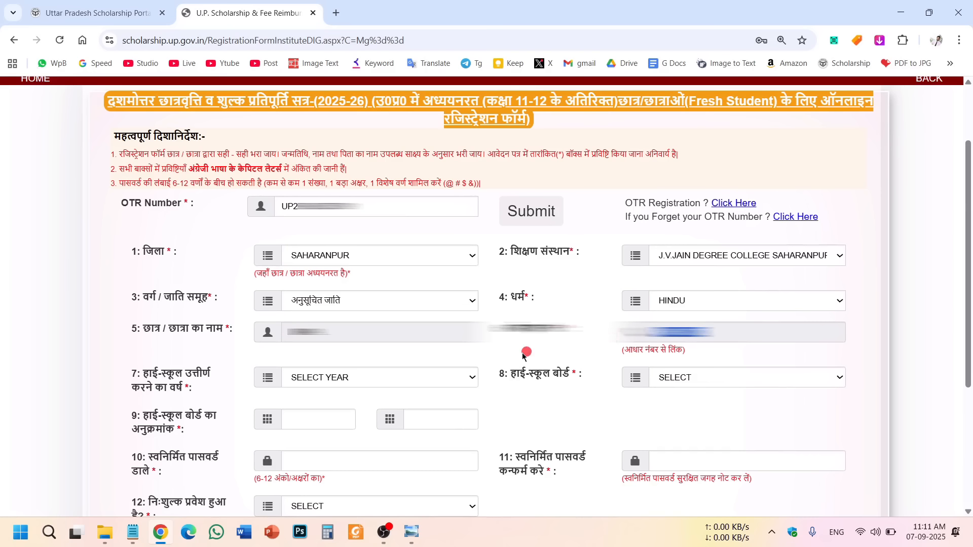
# Set high-school passing year 2023 and board UP BOARD, and enter the roll number.
pyautogui.moveTo(127, 377); pyautogui.dragTo(183, 386)
pyautogui.click(156, 379)
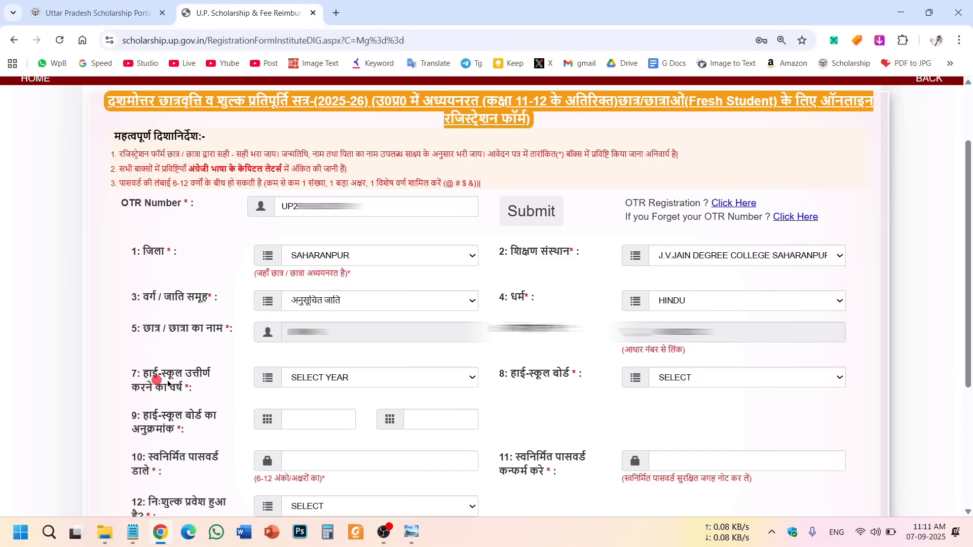
pyautogui.click(368, 386)
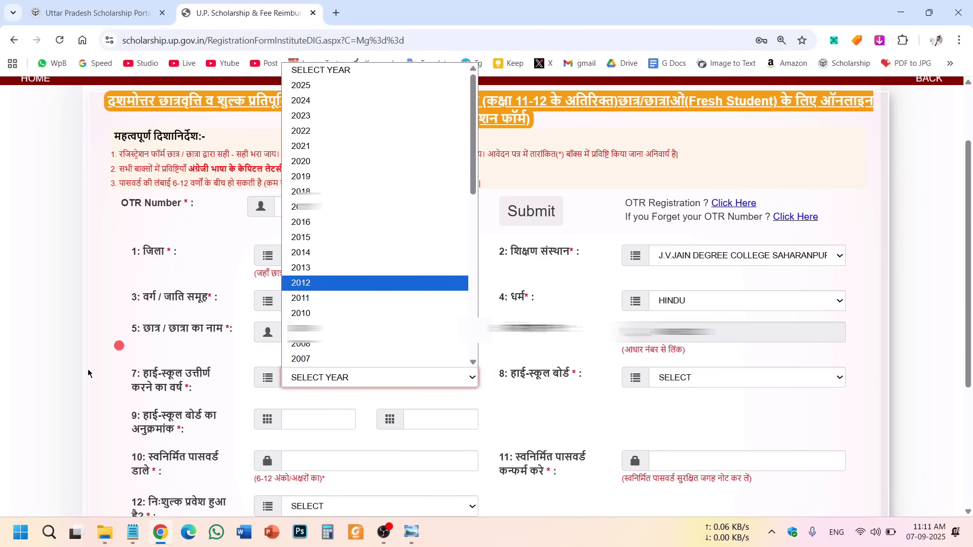
pyautogui.click(374, 115)
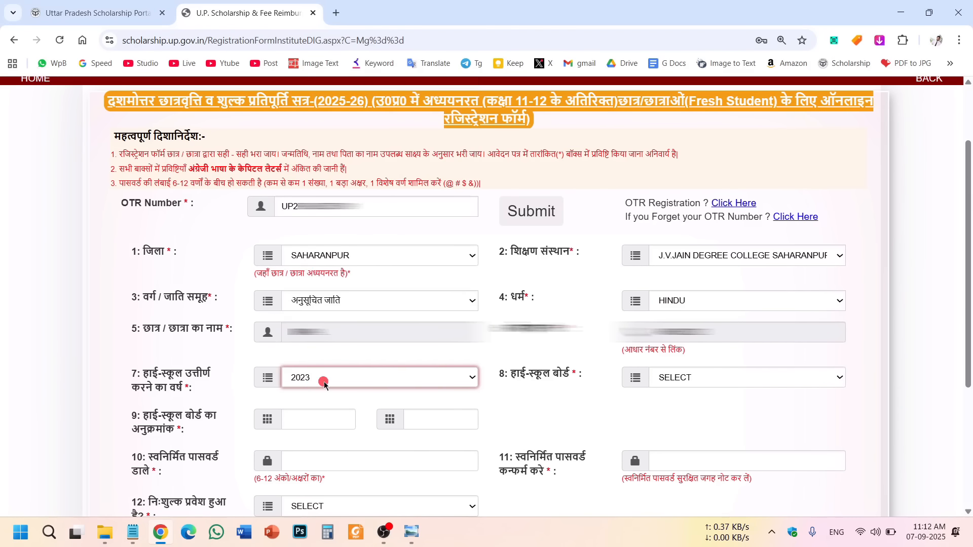
pyautogui.moveTo(524, 372); pyautogui.dragTo(672, 381)
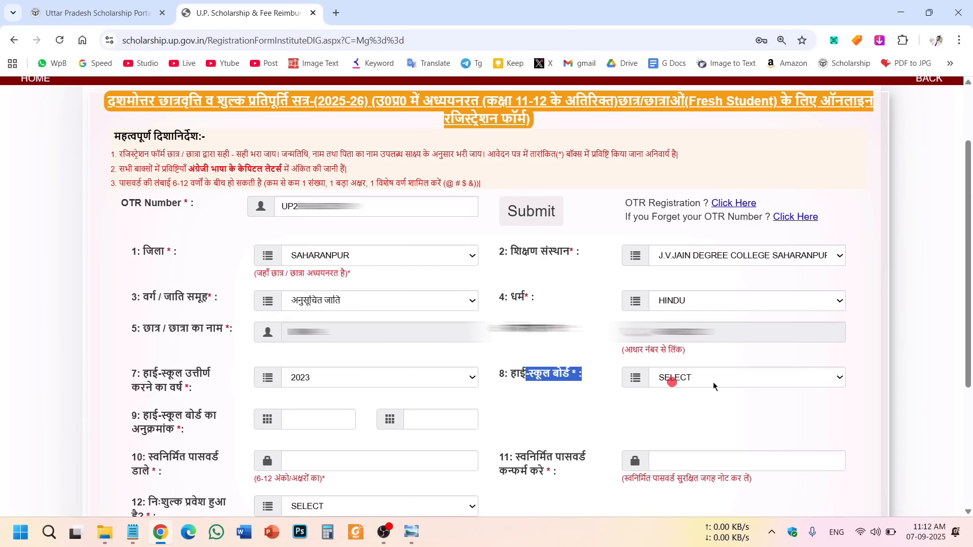
pyautogui.click(674, 379)
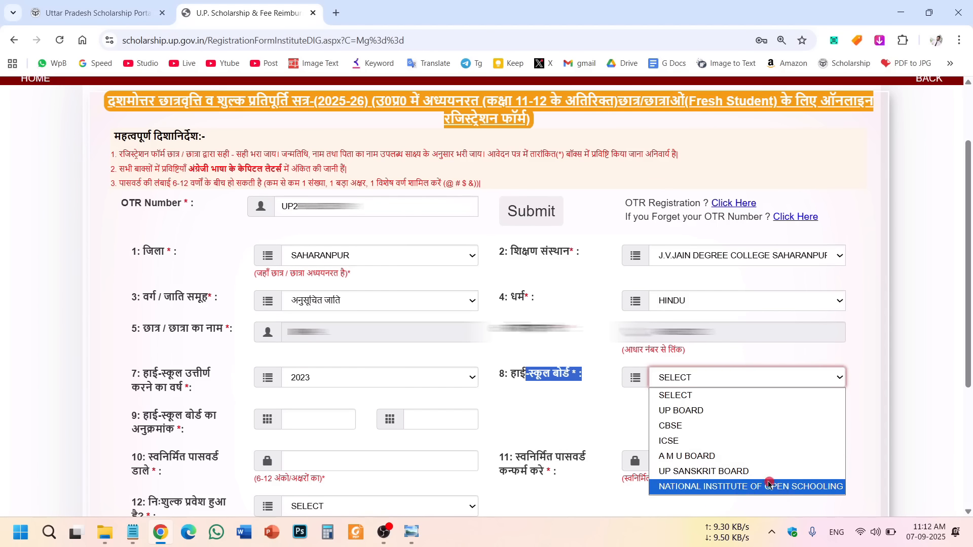
pyautogui.click(721, 416)
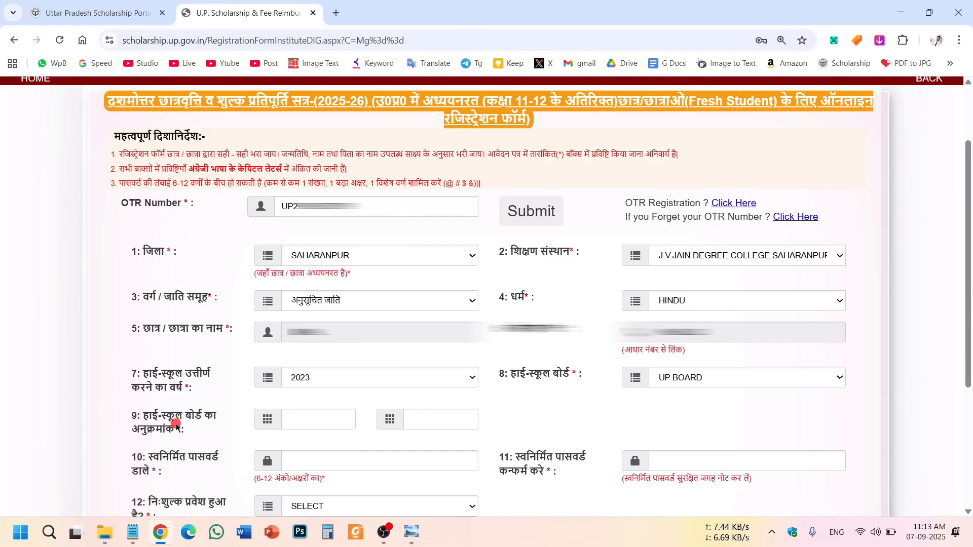
pyautogui.click(425, 419)
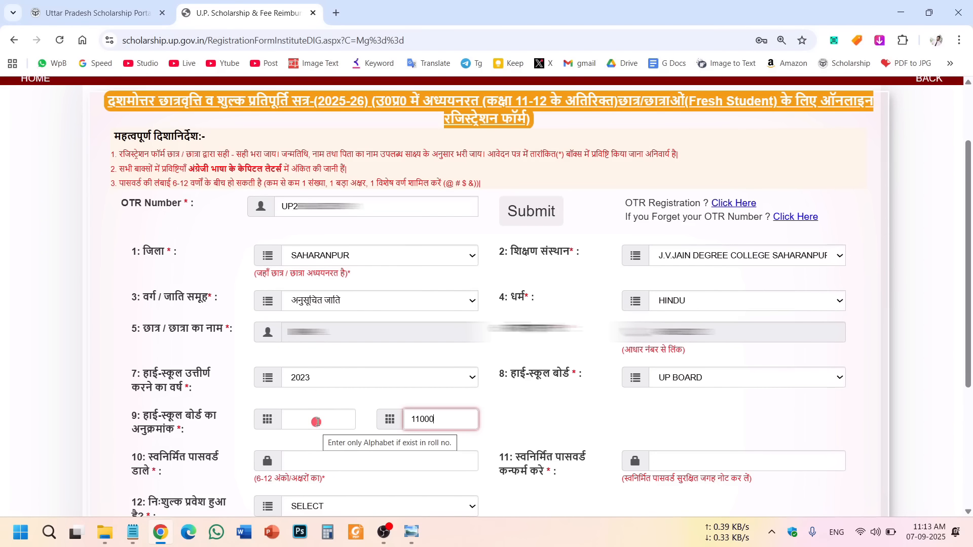
pyautogui.click(628, 416)
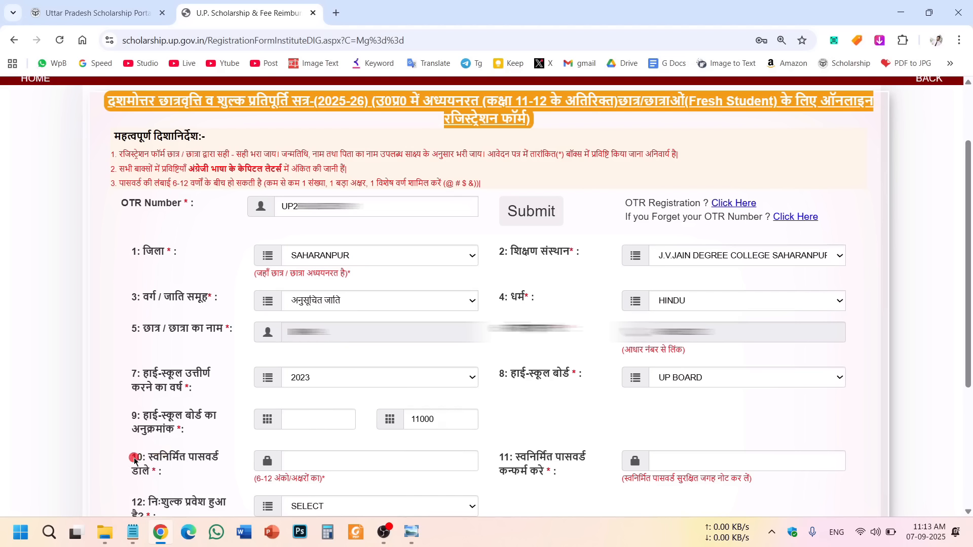
# Review the password labels and length guideline, then bring the saved-password Notepad forward.
pyautogui.moveTo(134, 458); pyautogui.dragTo(618, 487)
pyautogui.tripleClick(505, 456)
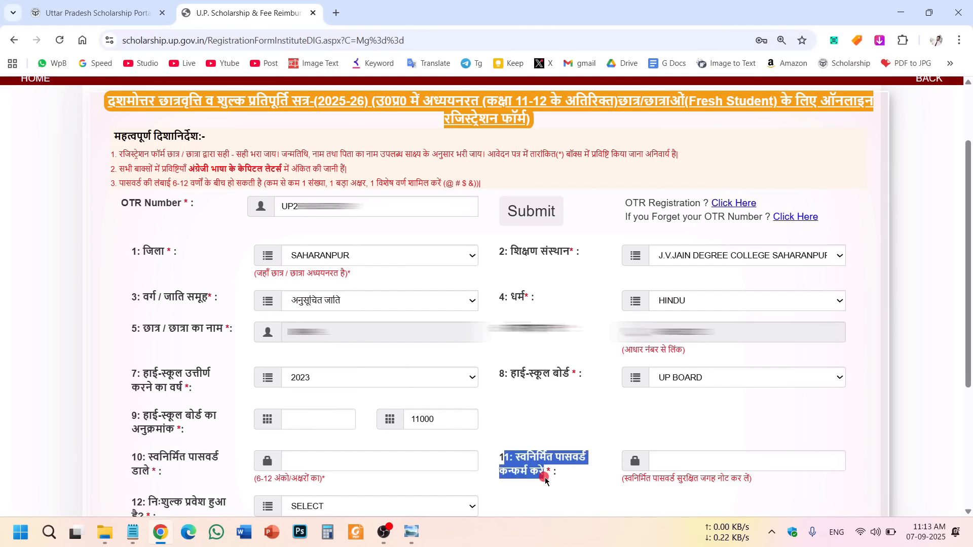
pyautogui.click(506, 458)
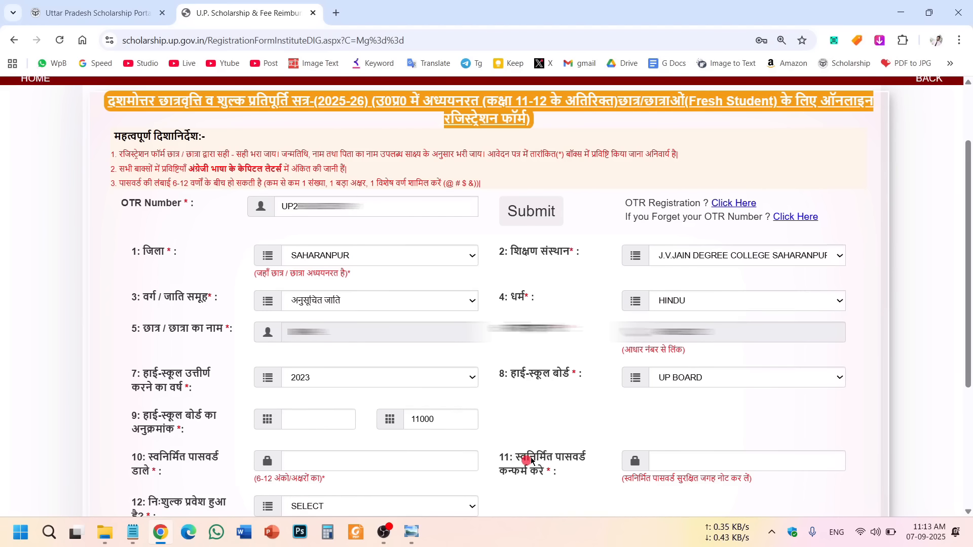
pyautogui.moveTo(134, 180); pyautogui.dragTo(436, 186)
pyautogui.moveTo(502, 184); pyautogui.dragTo(137, 153)
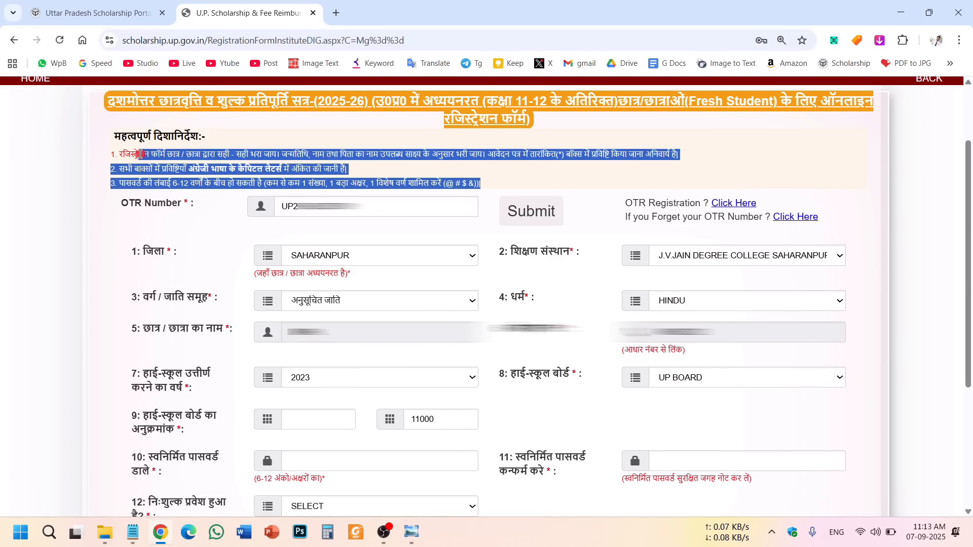
pyautogui.click(123, 154)
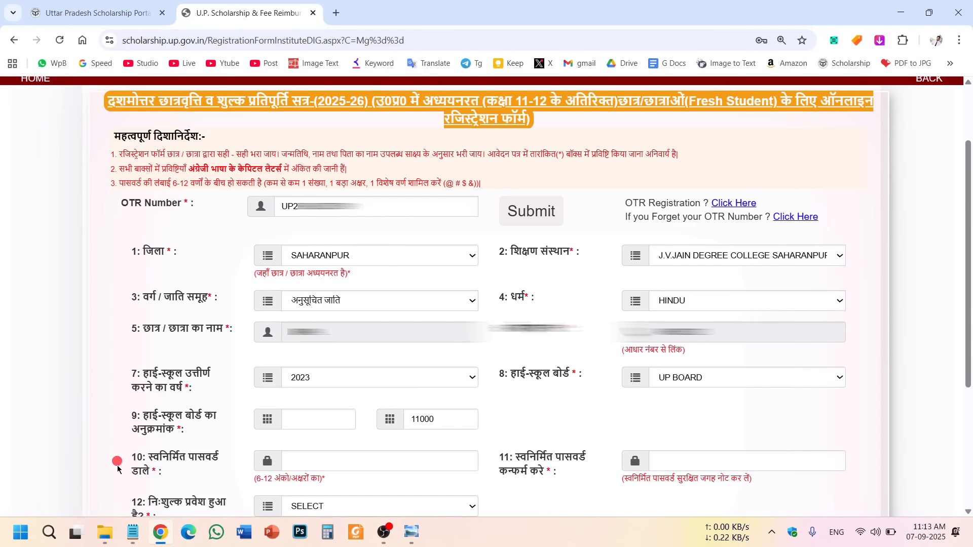
pyautogui.hotkey('alt', 'Tab')
pyautogui.moveTo(172, 169); pyautogui.dragTo(451, 176)
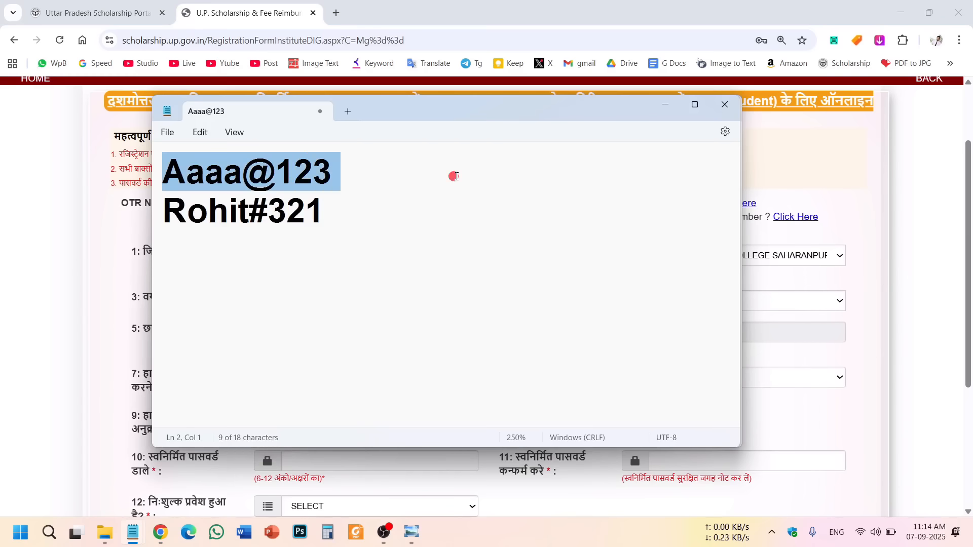
pyautogui.click(346, 238)
pyautogui.moveTo(172, 163); pyautogui.dragTo(139, 168)
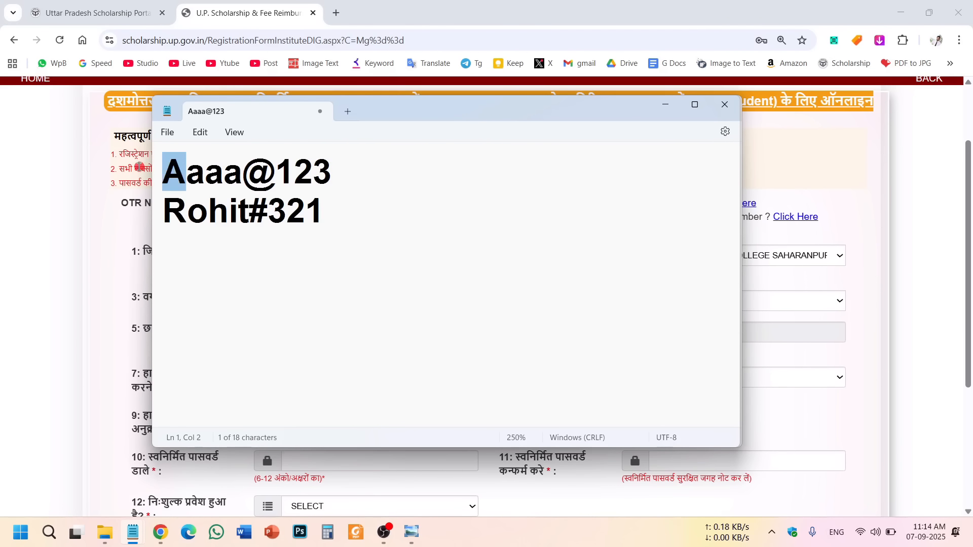
pyautogui.doubleClick(201, 178)
pyautogui.click(201, 178)
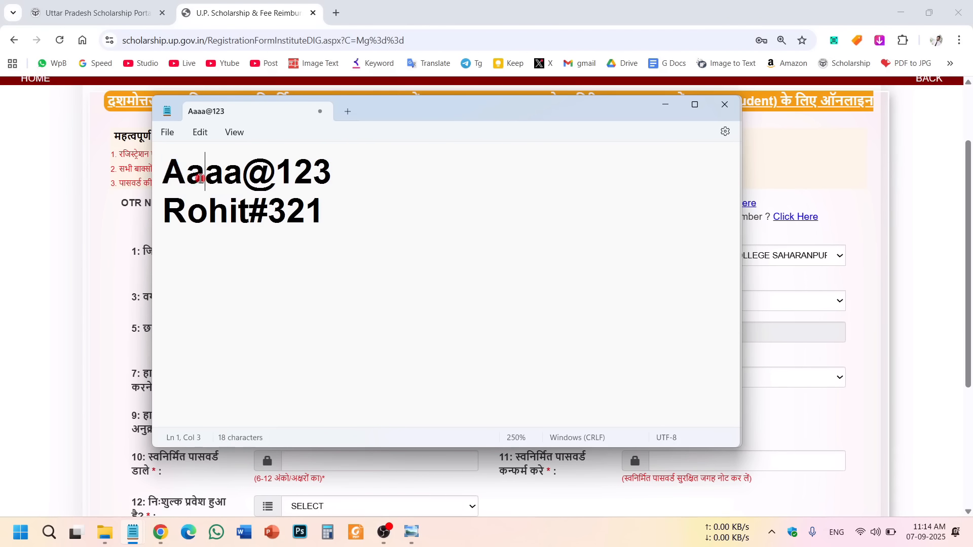
pyautogui.doubleClick(256, 176)
pyautogui.click(256, 176)
pyautogui.moveTo(257, 180); pyautogui.dragTo(249, 180)
pyautogui.moveTo(264, 204); pyautogui.dragTo(253, 205)
pyautogui.click(268, 185)
pyautogui.doubleClick(308, 178)
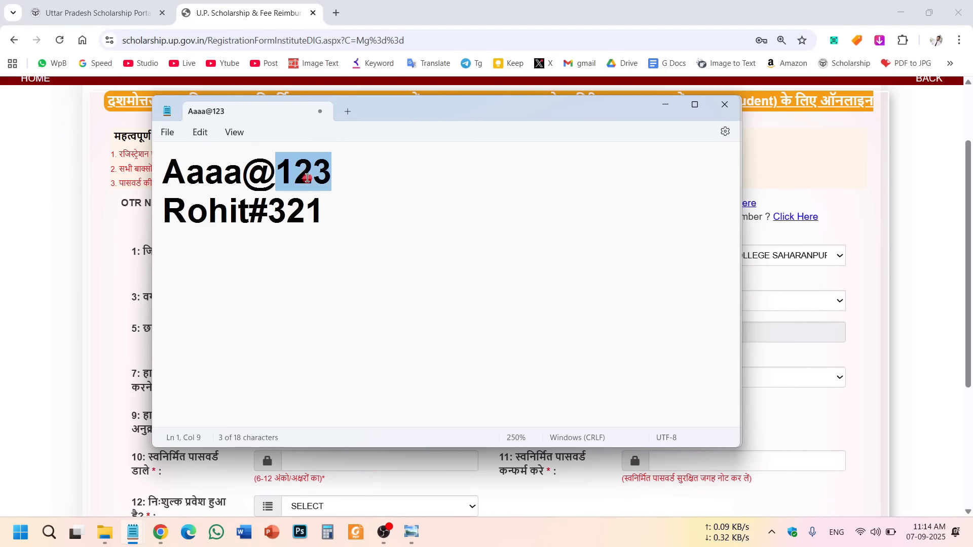
pyautogui.doubleClick(284, 207)
pyautogui.click(295, 174)
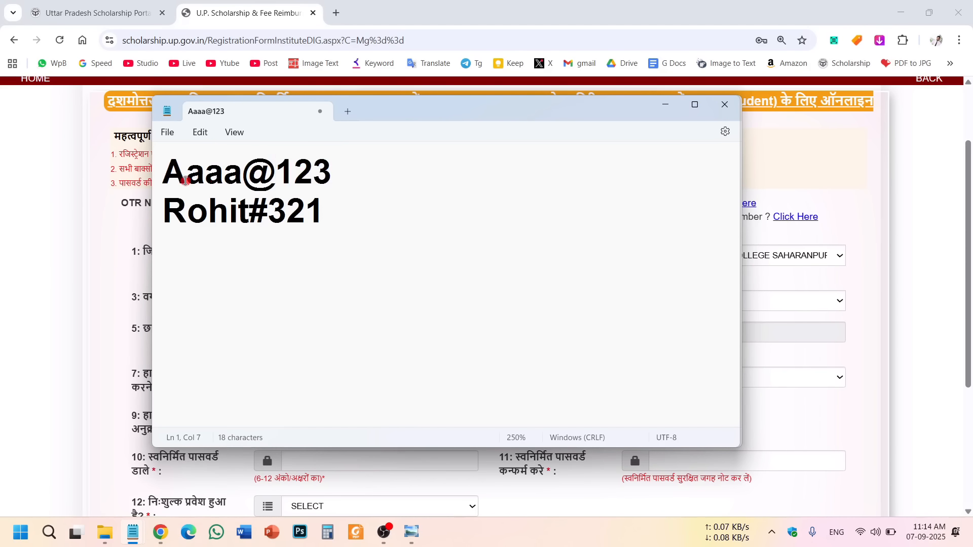
pyautogui.moveTo(186, 181); pyautogui.dragTo(173, 169)
pyautogui.click(202, 171)
pyautogui.moveTo(268, 175); pyautogui.dragTo(254, 174)
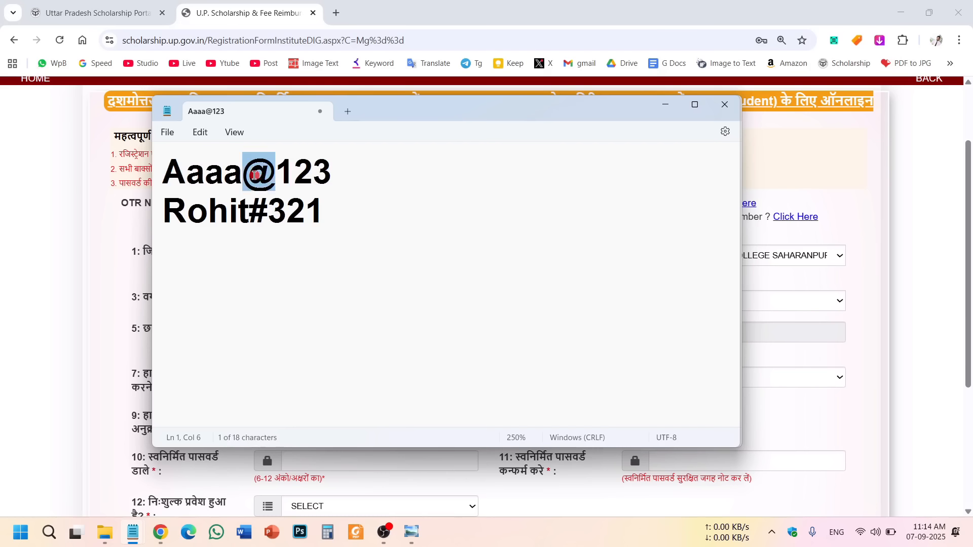
pyautogui.click(300, 174)
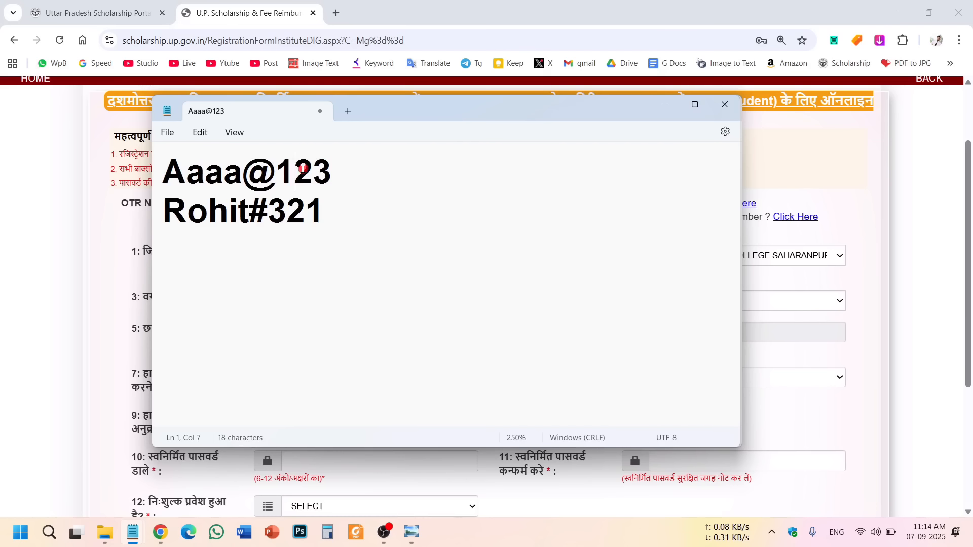
pyautogui.hotkey('ctrl', 'a')
pyautogui.click(350, 224)
pyautogui.hotkey('ctrl', 'a')
pyautogui.click(303, 226)
pyautogui.moveTo(433, 115); pyautogui.dragTo(434, 77)
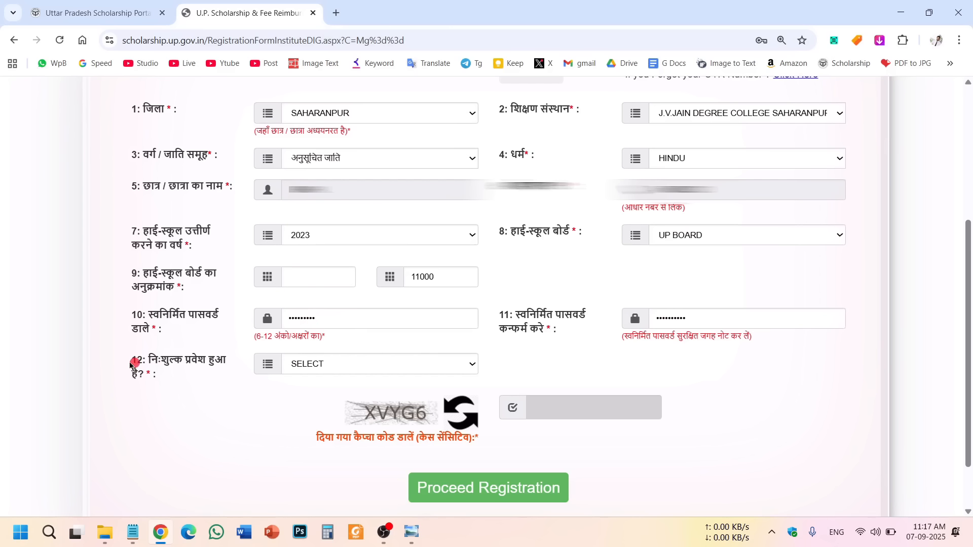
# Answer NO to the free admission question in field 12.
pyautogui.moveTo(132, 360); pyautogui.dragTo(151, 373)
pyautogui.click(166, 391)
pyautogui.click(333, 372)
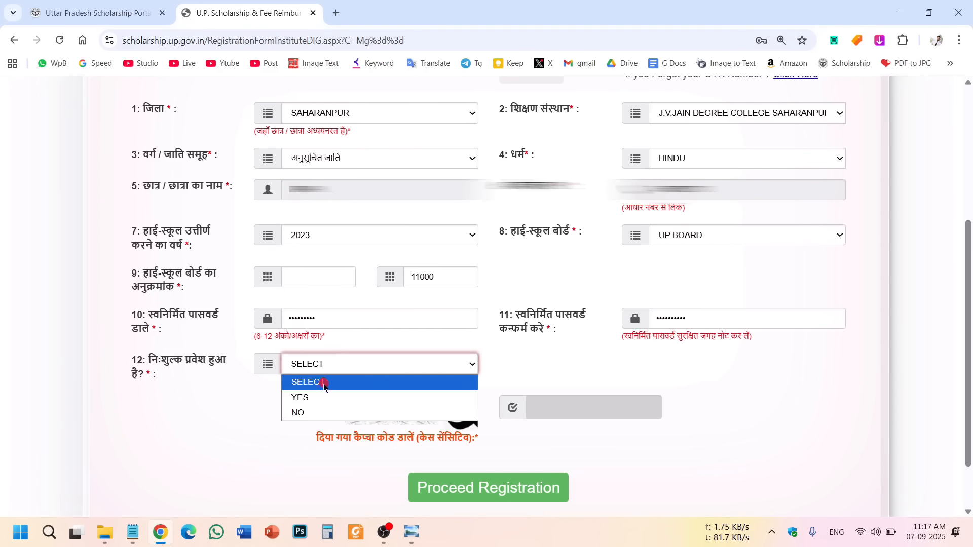
pyautogui.click(320, 414)
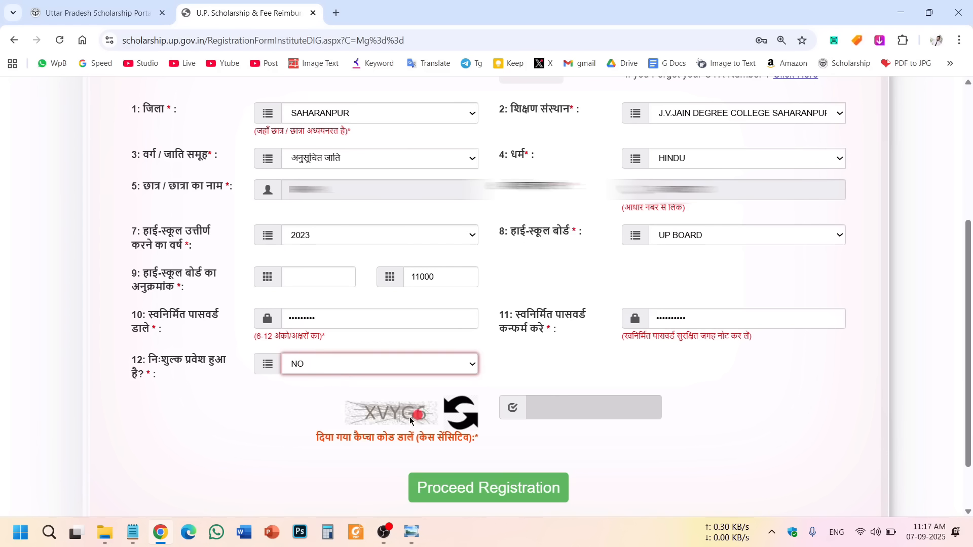
# Enter the displayed captcha code and submit the registration with Proceed Registration.
pyautogui.click(575, 405)
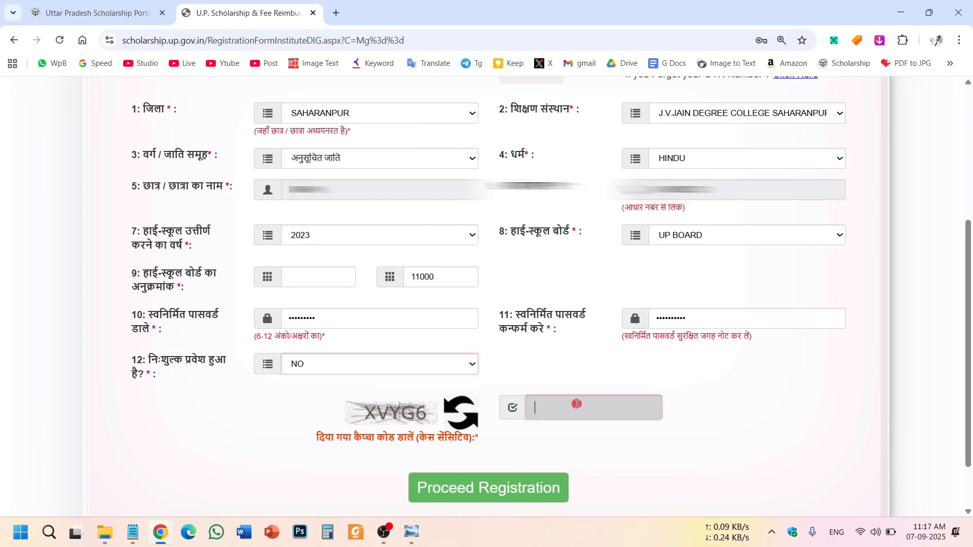
pyautogui.write('XVYG6')
pyautogui.click(606, 439)
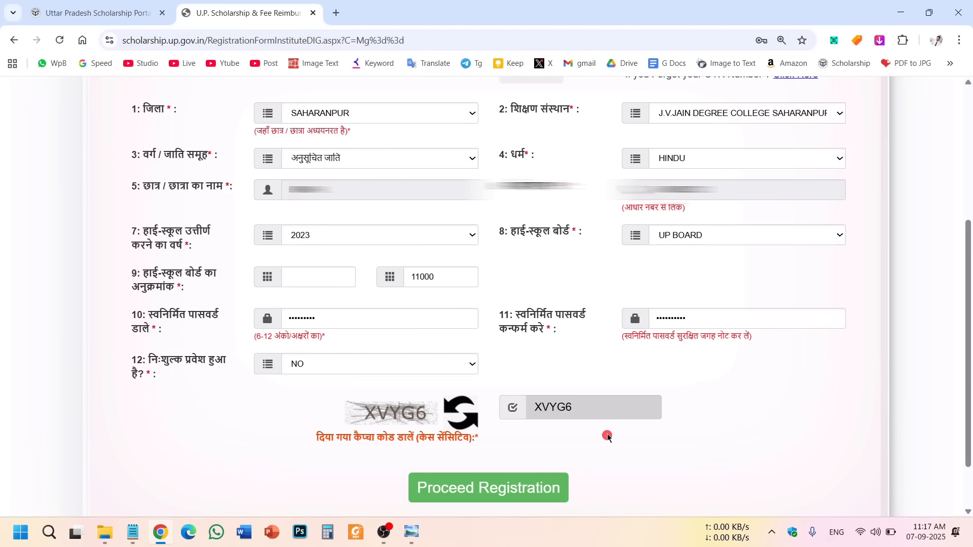
pyautogui.click(509, 494)
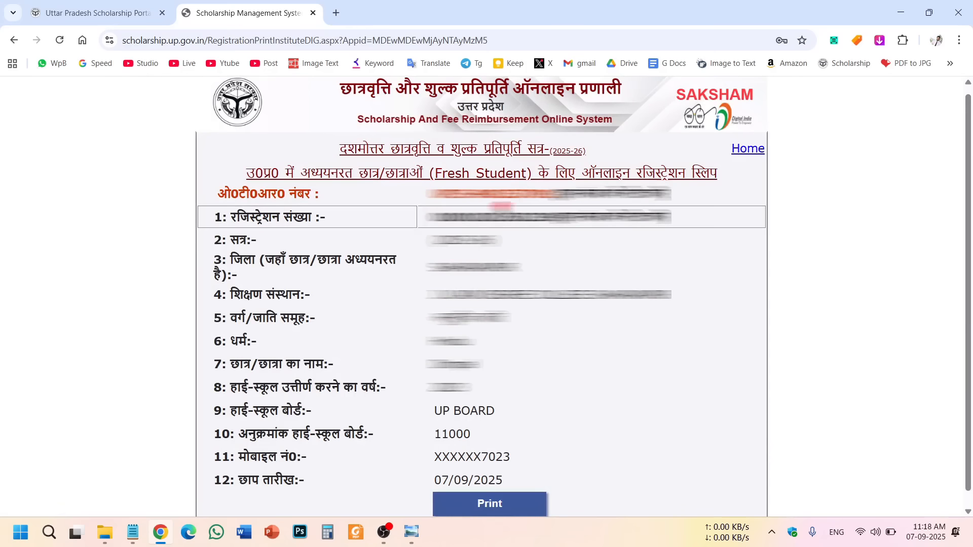
# Print the registration slip, then go back to the portal home page.
pyautogui.doubleClick(499, 216)
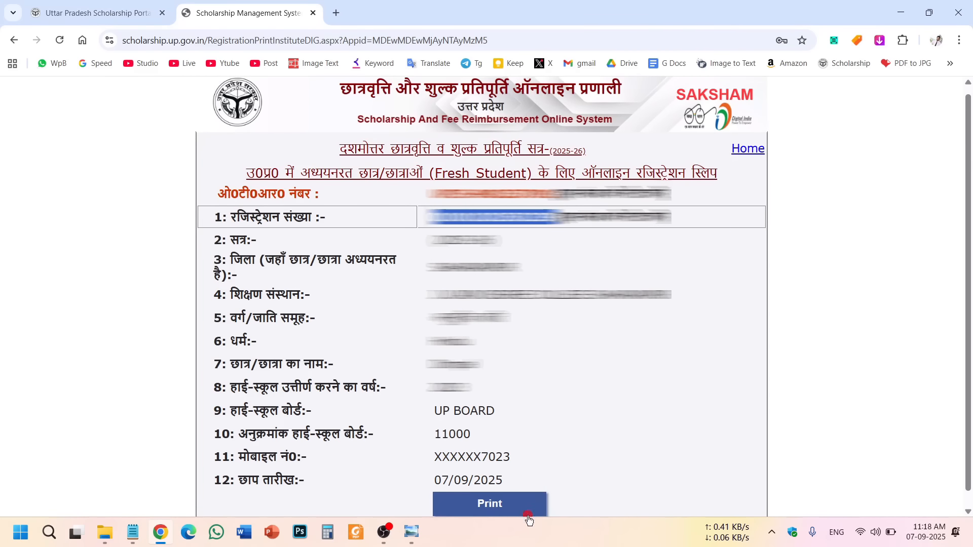
pyautogui.click(457, 500)
pyautogui.scroll(1, 480, 234)
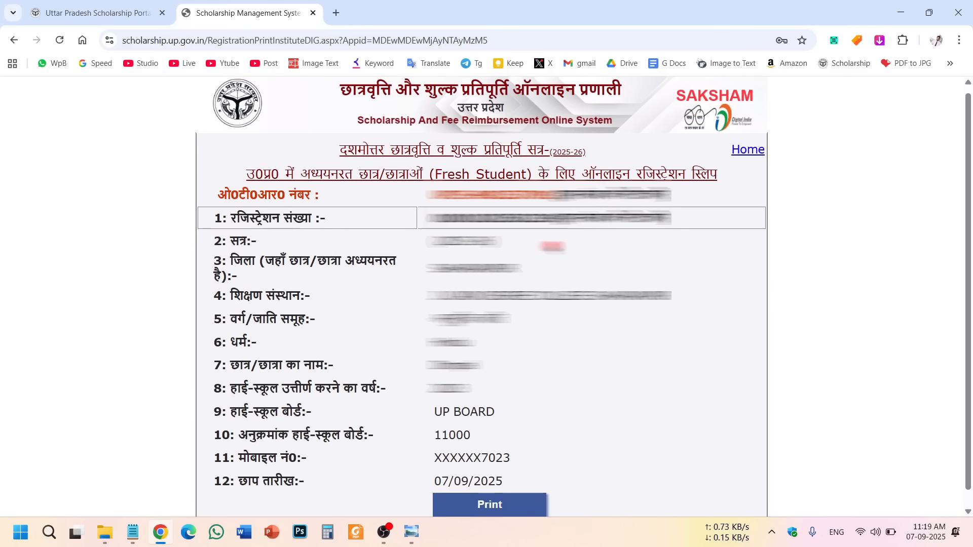
pyautogui.click(747, 152)
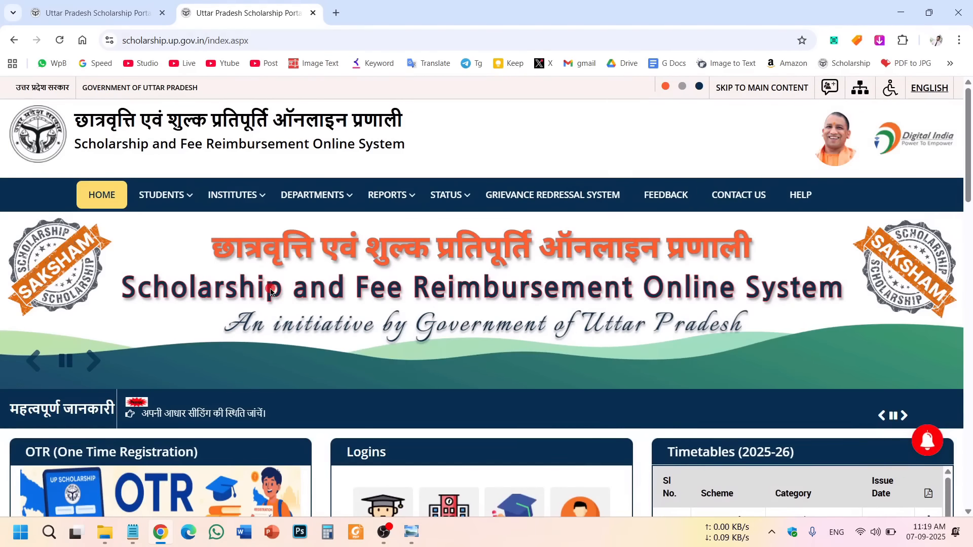
# From the STUDENTS page, open Login Fresh for Postmatric Other-than Inter Students.
pyautogui.moveTo(143, 199)
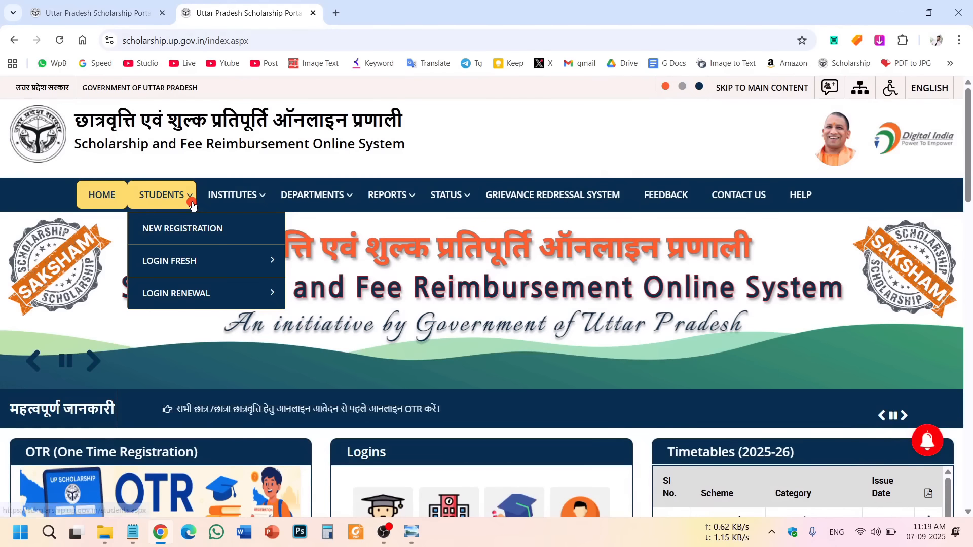
pyautogui.click(160, 196)
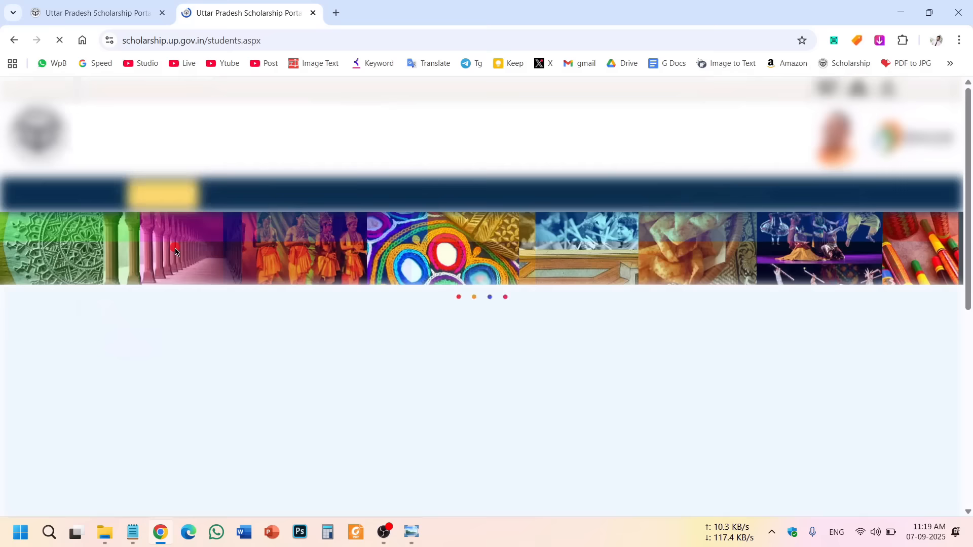
pyautogui.scroll(-5, 539, 297)
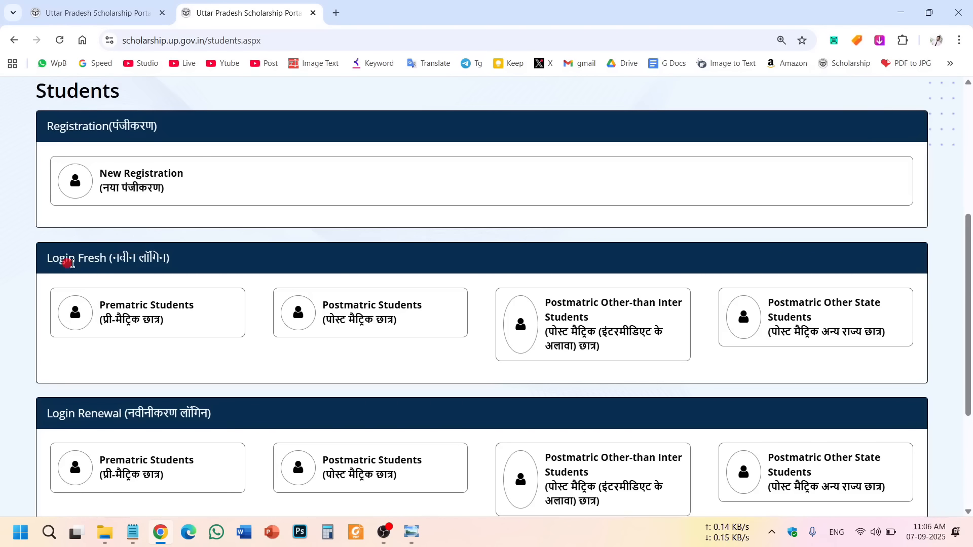
pyautogui.doubleClick(104, 415)
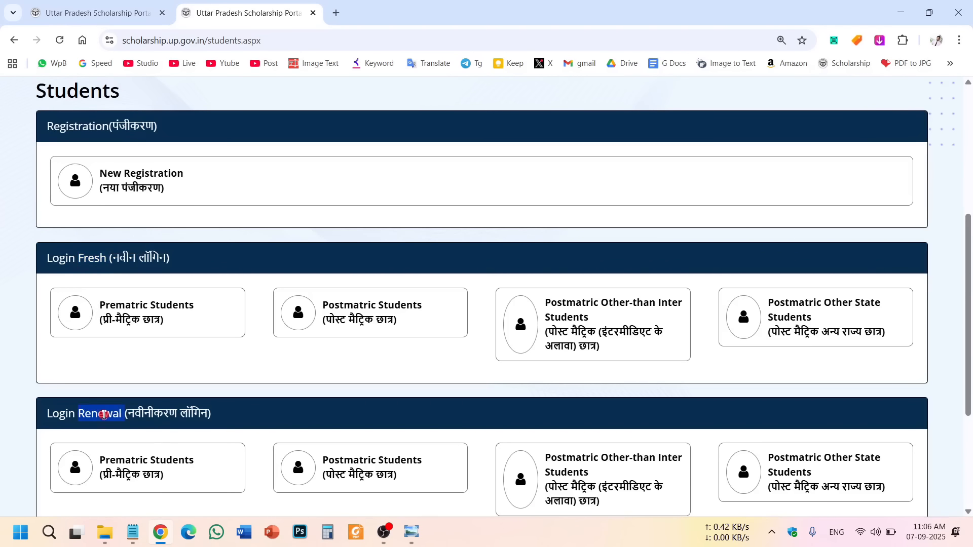
pyautogui.doubleClick(88, 257)
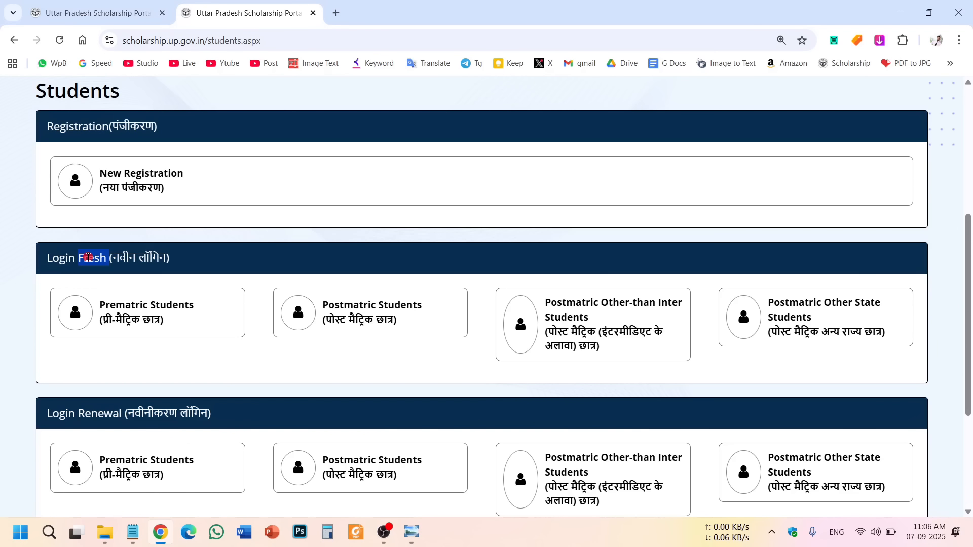
pyautogui.click(96, 413)
pyautogui.doubleClick(92, 260)
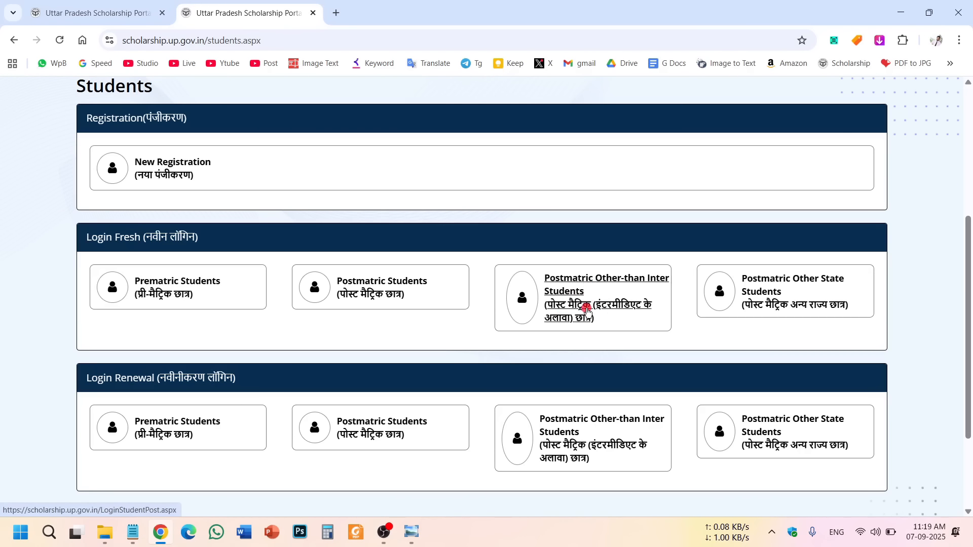
pyautogui.moveTo(103, 238); pyautogui.dragTo(141, 238)
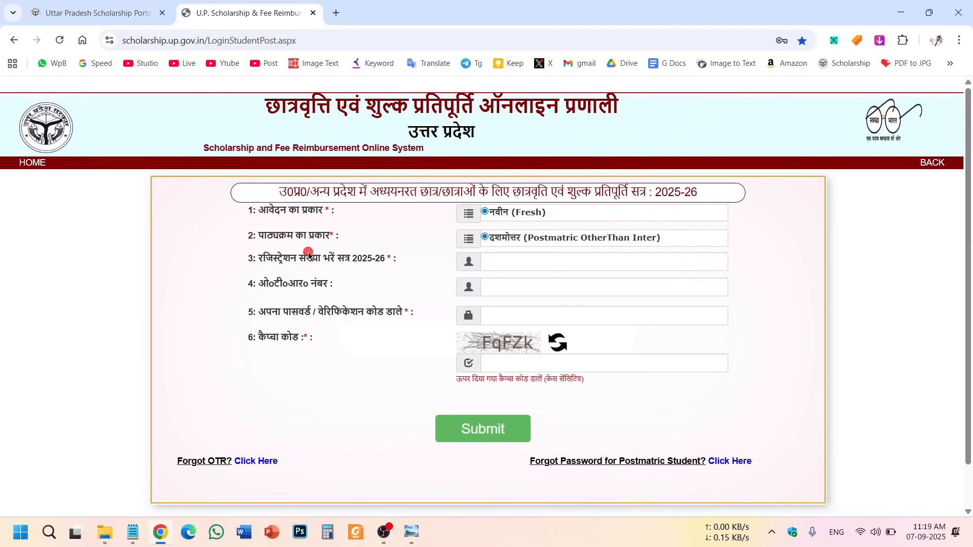
# Review the registration number, OTR number and password fields on the login form.
pyautogui.moveTo(257, 259); pyautogui.dragTo(357, 261)
pyautogui.click(356, 273)
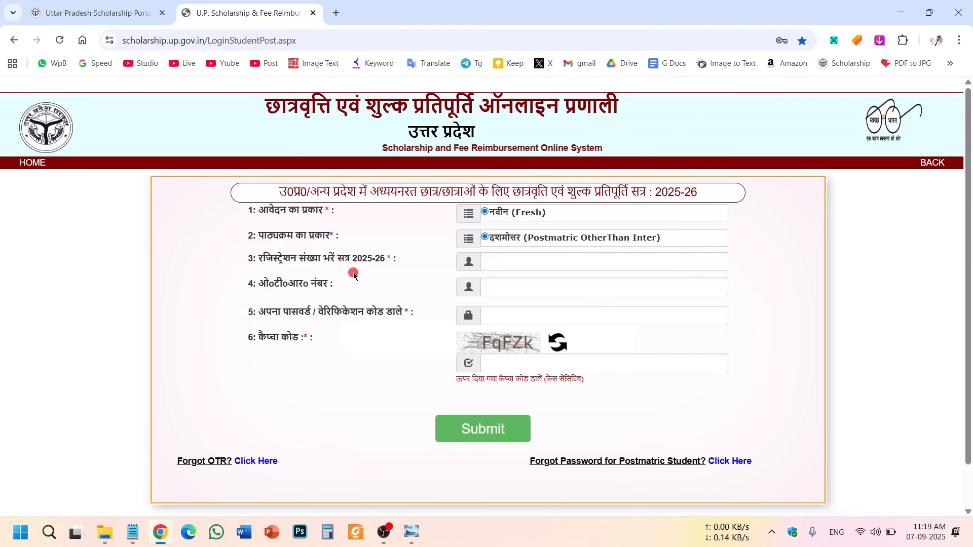
pyautogui.moveTo(260, 283); pyautogui.dragTo(334, 284)
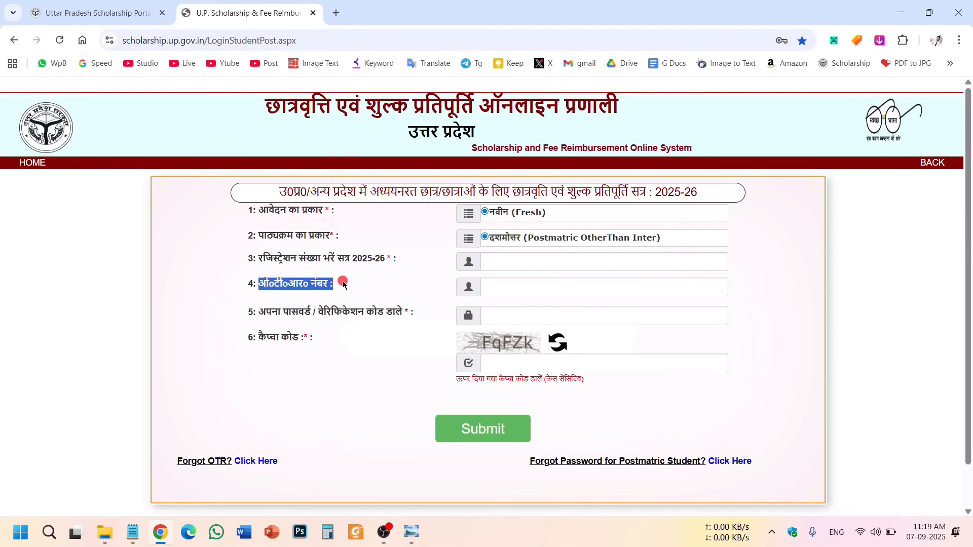
pyautogui.moveTo(264, 314); pyautogui.dragTo(385, 313)
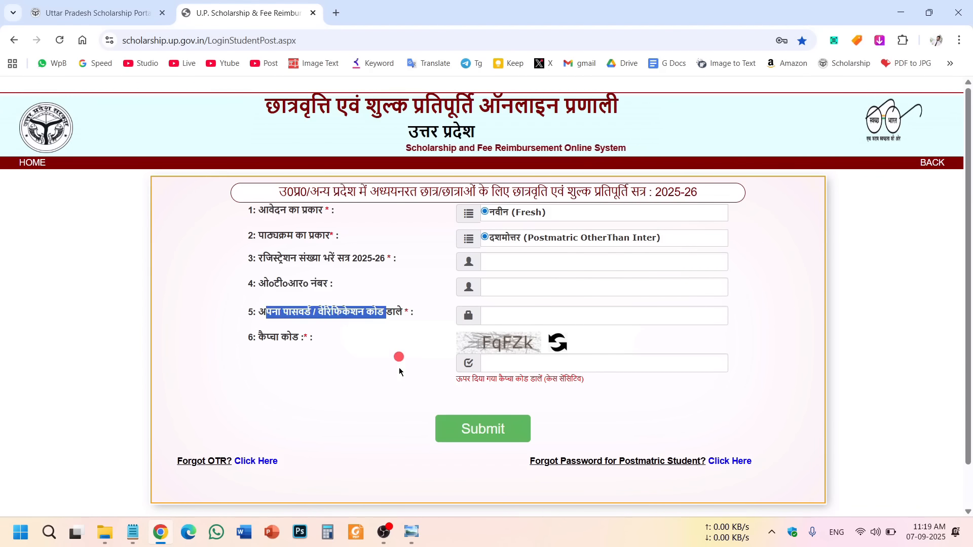
pyautogui.click(335, 284)
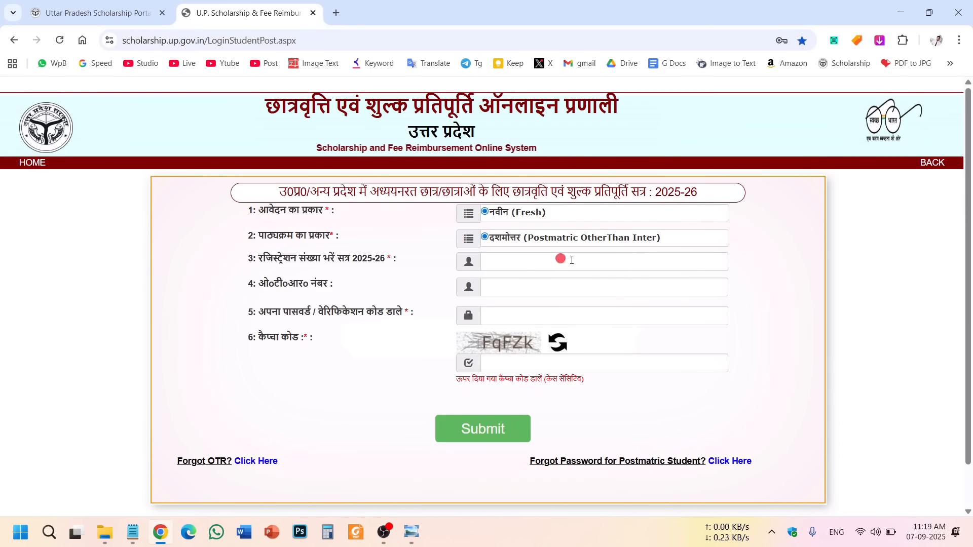
# Fill in registration number, OTR number, password and captcha, then submit the login.
pyautogui.click(521, 264)
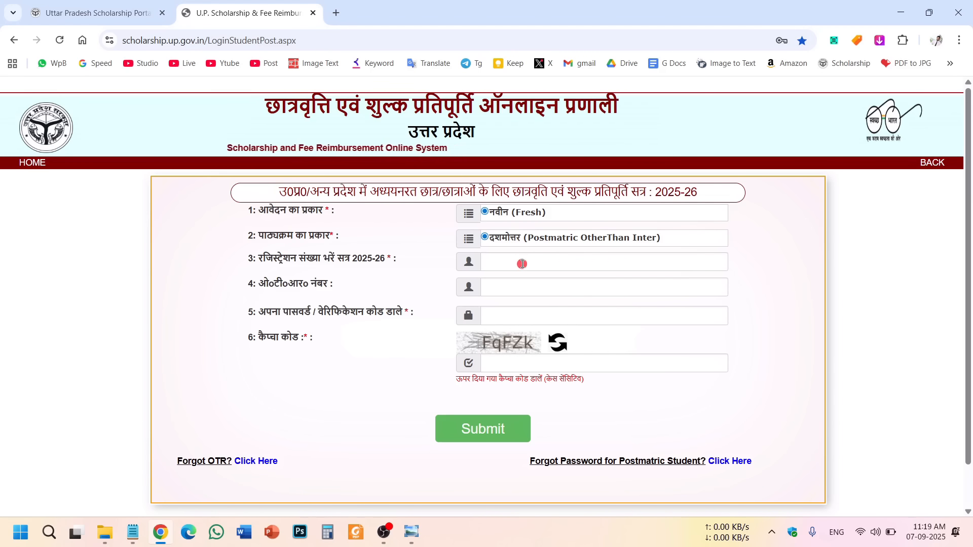
pyautogui.click(553, 289)
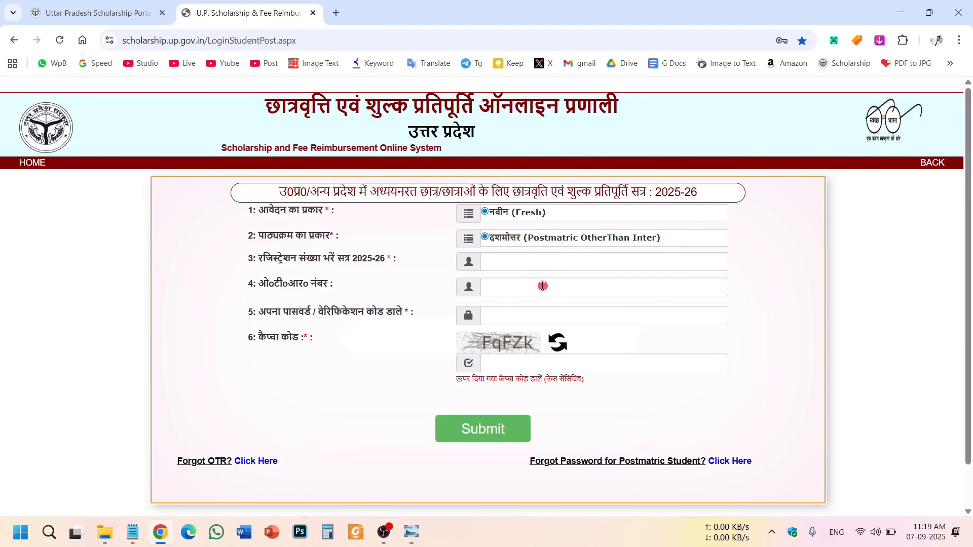
pyautogui.click(474, 314)
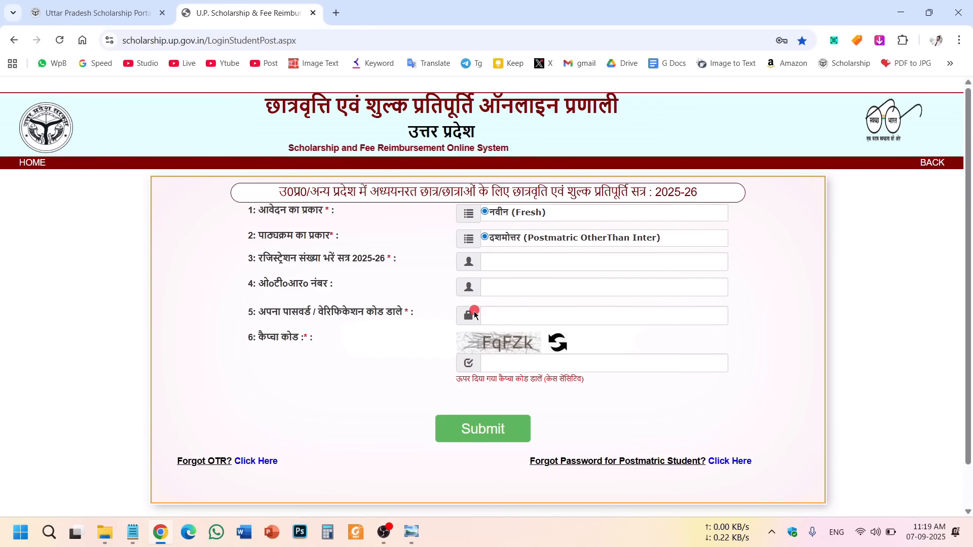
pyautogui.click(513, 318)
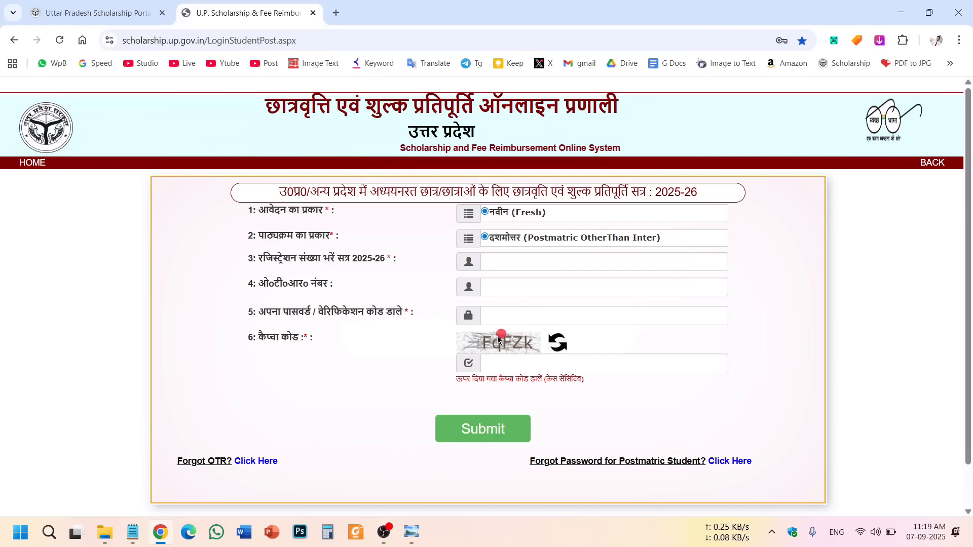
pyautogui.click(518, 345)
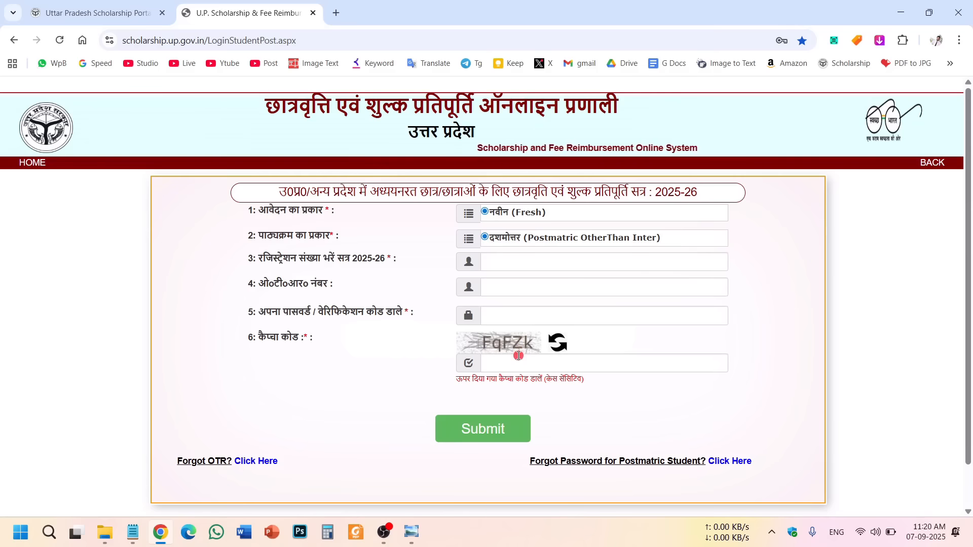
pyautogui.click(519, 363)
pyautogui.click(145, 491)
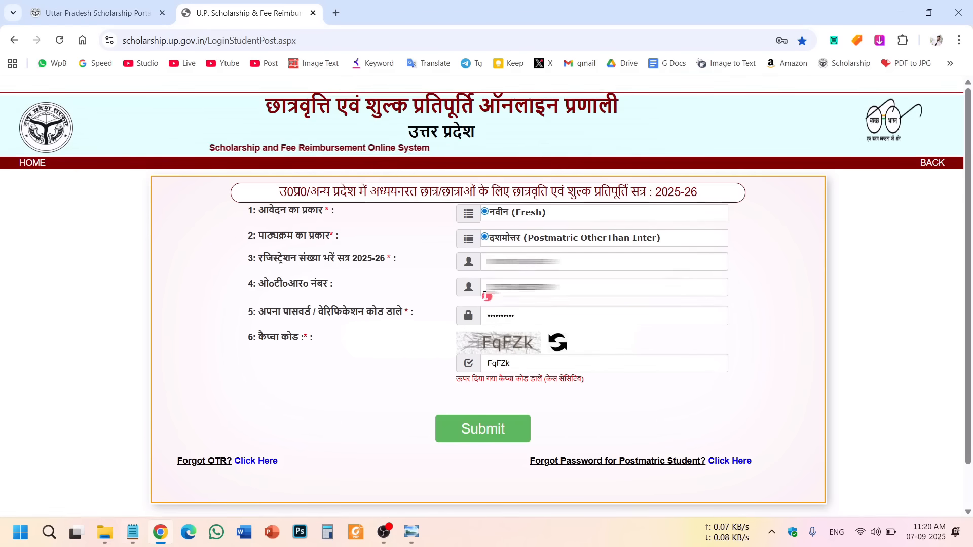
pyautogui.click(392, 321)
pyautogui.click(459, 286)
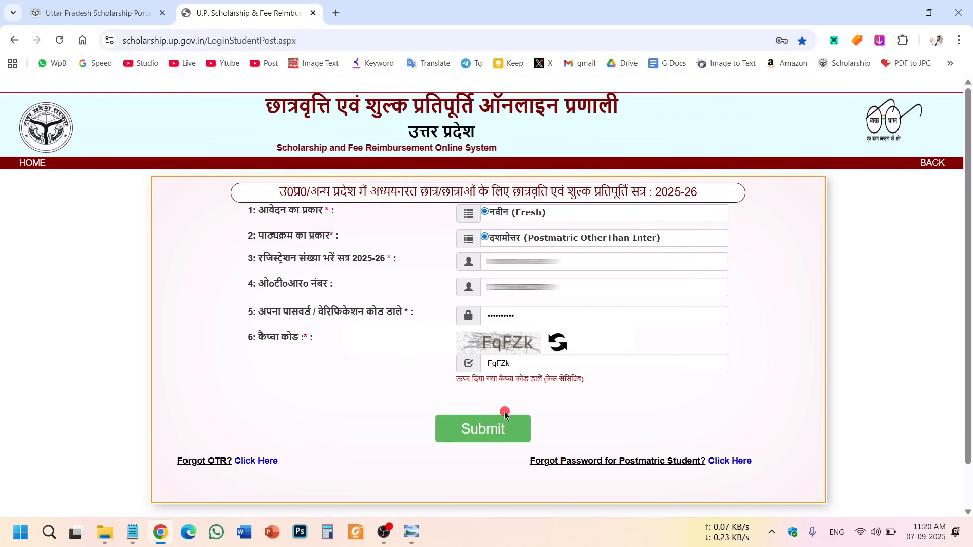
pyautogui.click(494, 430)
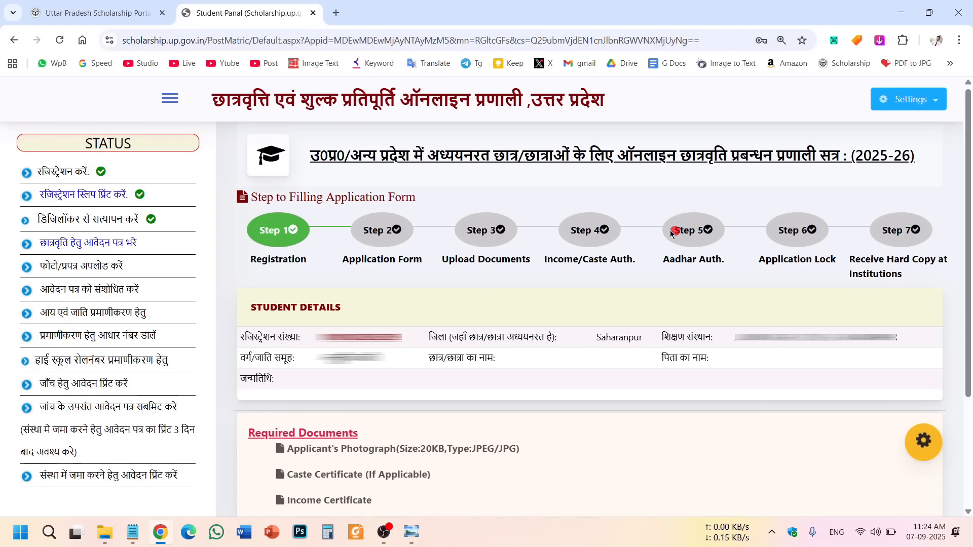
# Check the completed registration and DigiLocker steps, then open 'छात्रवृति हेतु आवेदन पत्र भरे' from the STATUS sidebar.
pyautogui.moveTo(244, 305); pyautogui.dragTo(589, 406)
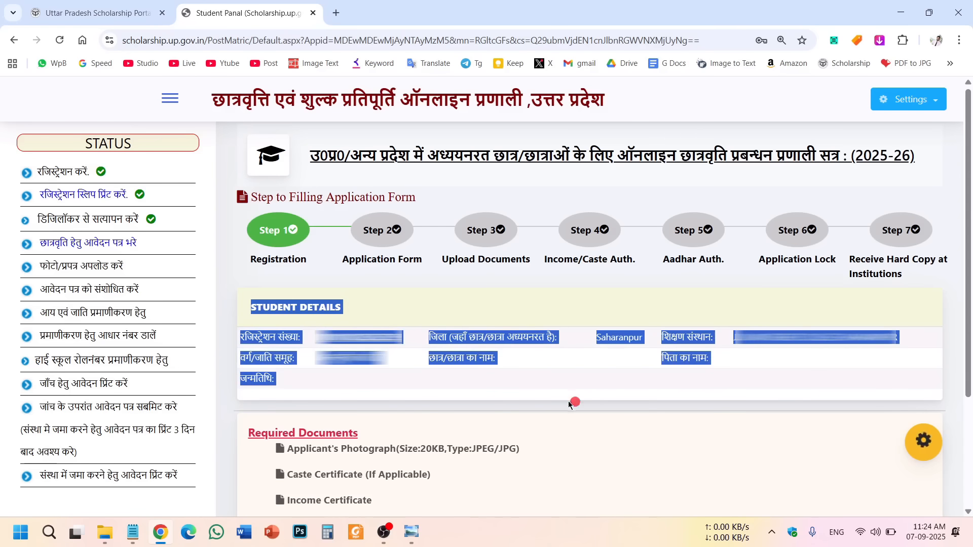
pyautogui.click(552, 404)
pyautogui.moveTo(34, 172); pyautogui.dragTo(76, 171)
pyautogui.click(94, 172)
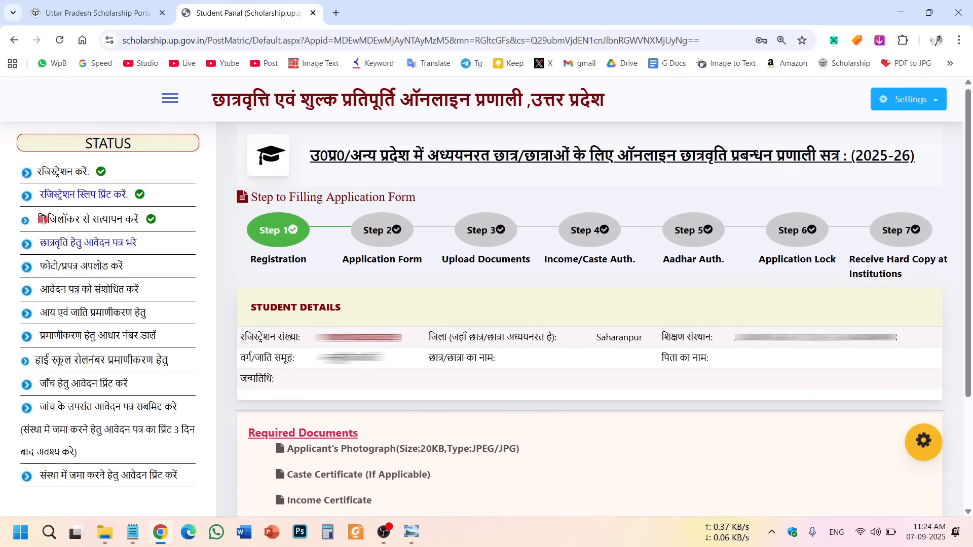
pyautogui.moveTo(44, 219); pyautogui.dragTo(145, 219)
pyautogui.click(126, 222)
pyautogui.moveTo(47, 219); pyautogui.dragTo(142, 218)
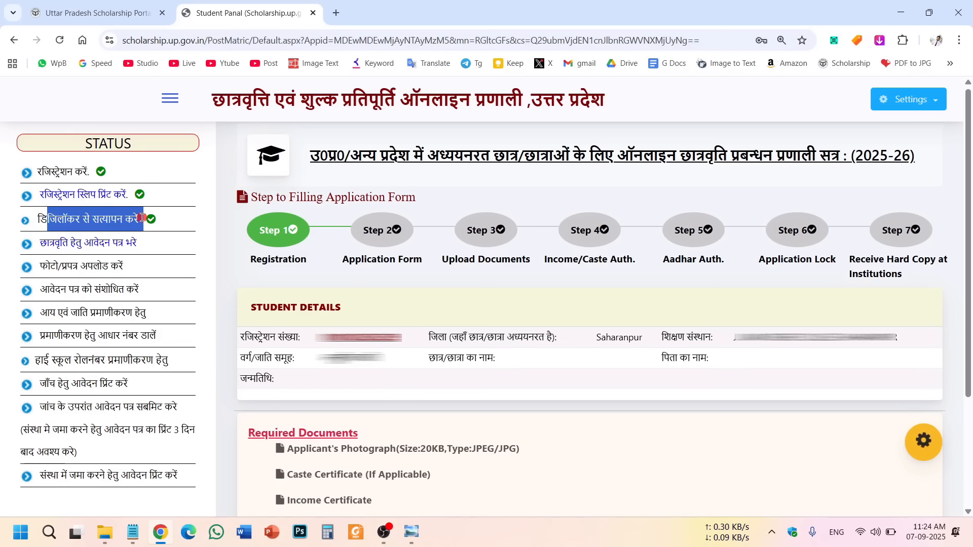
pyautogui.click(172, 218)
pyautogui.click(62, 243)
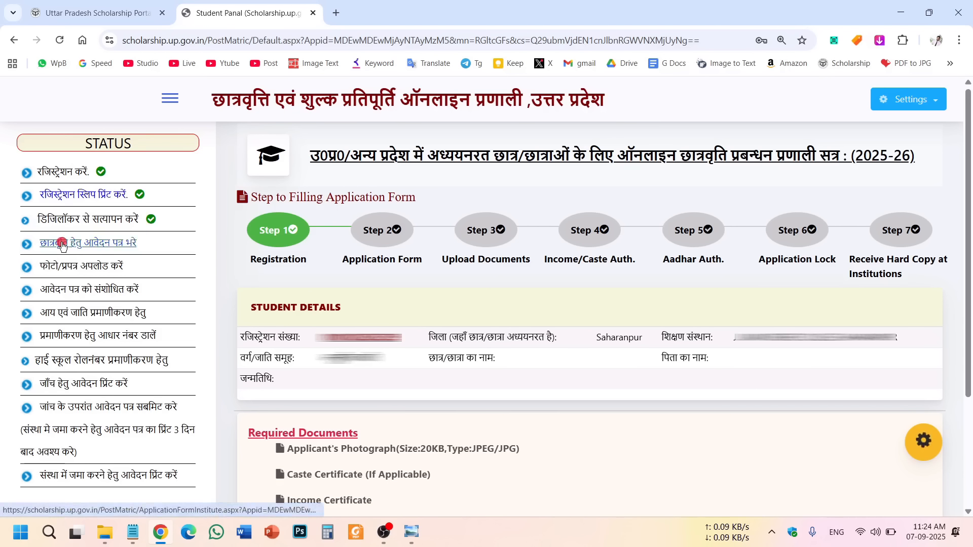
pyautogui.click(125, 243)
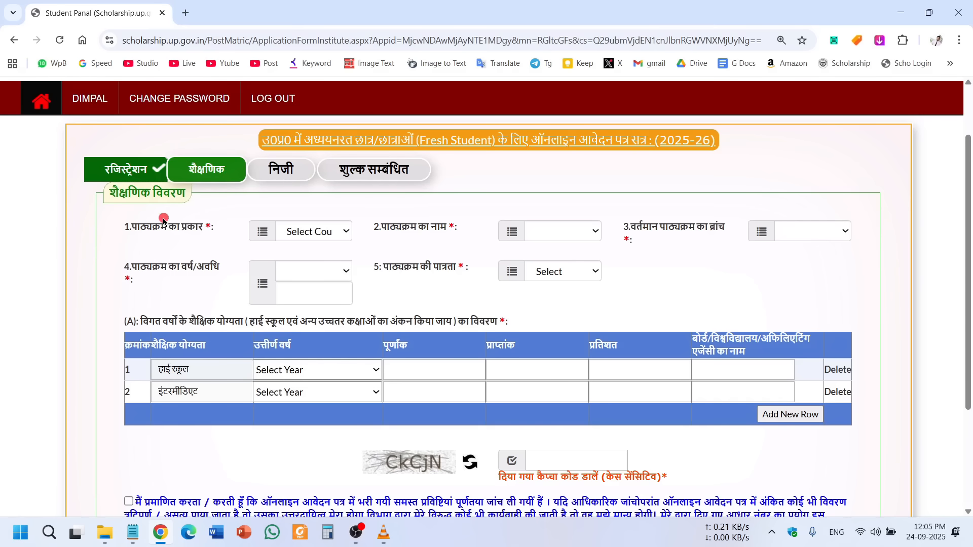
# Set the course type to नियमित.
pyautogui.moveTo(106, 235); pyautogui.dragTo(212, 231)
pyautogui.click(174, 248)
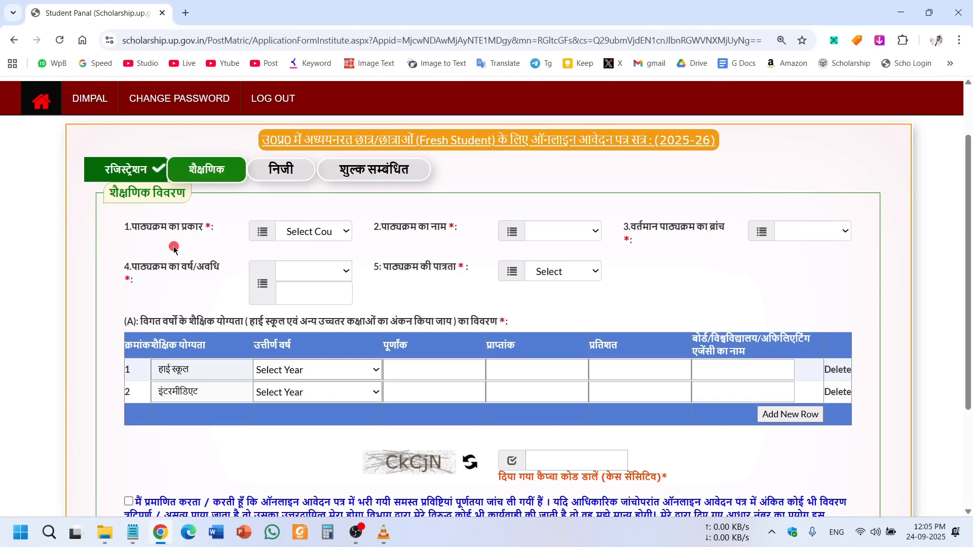
pyautogui.click(319, 236)
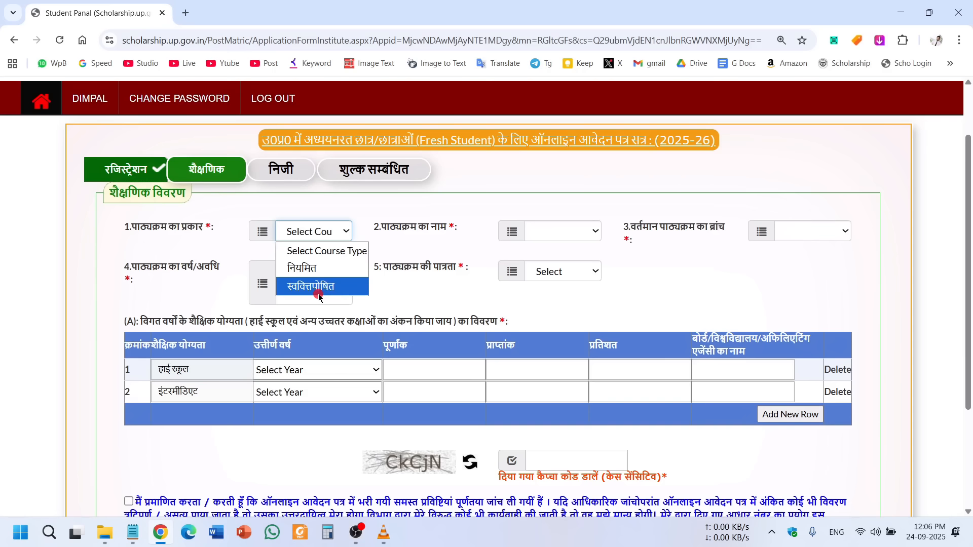
pyautogui.click(314, 268)
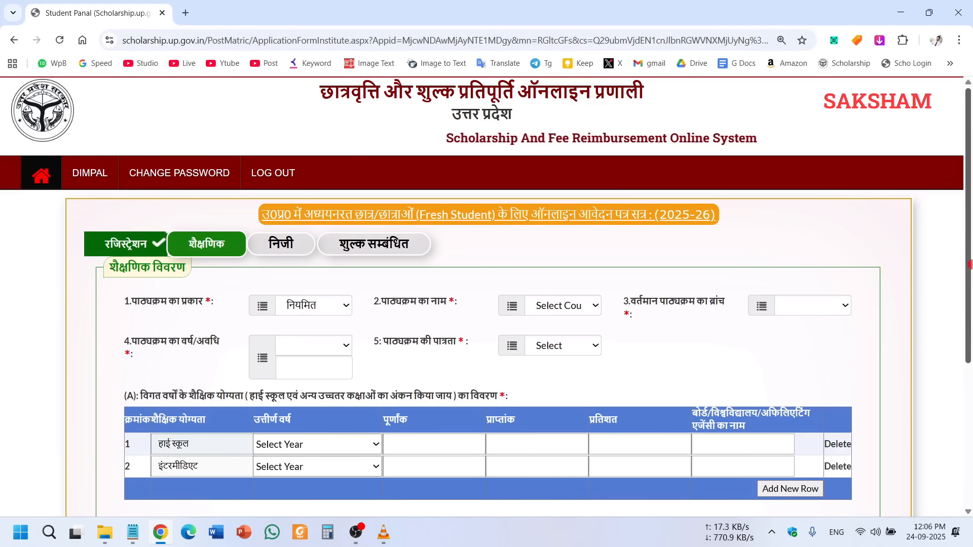
pyautogui.moveTo(968, 263); pyautogui.dragTo(968, 315)
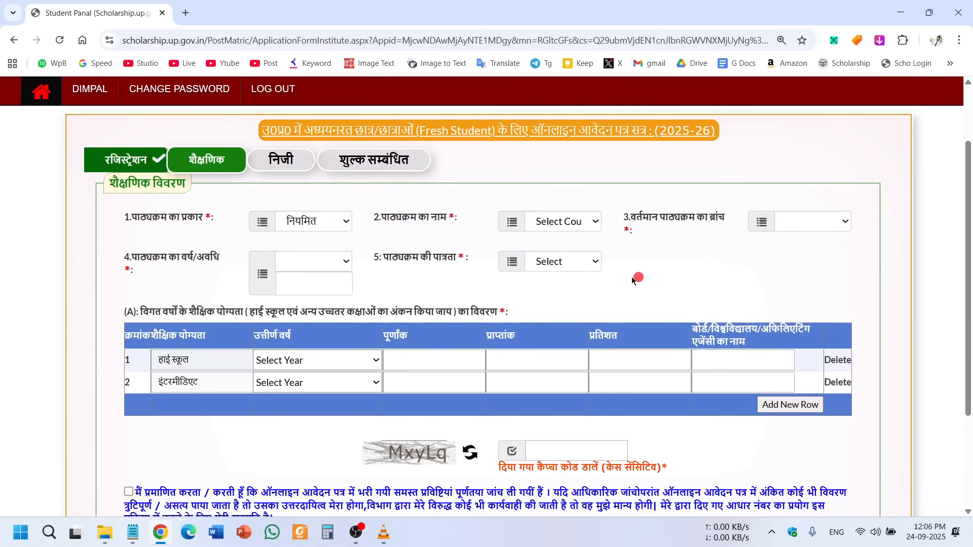
# Choose B.SC. as the course name.
pyautogui.click(560, 223)
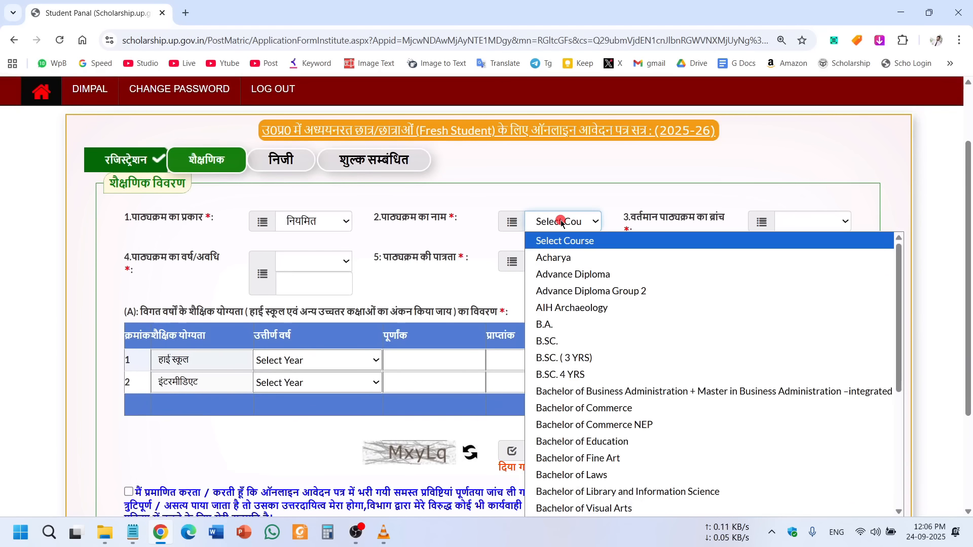
pyautogui.moveTo(375, 219); pyautogui.dragTo(464, 219)
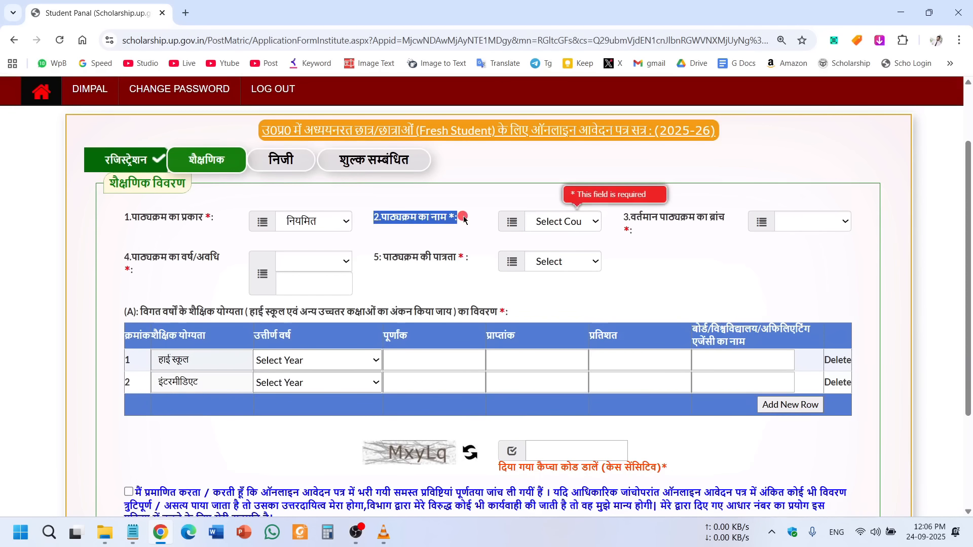
pyautogui.click(585, 221)
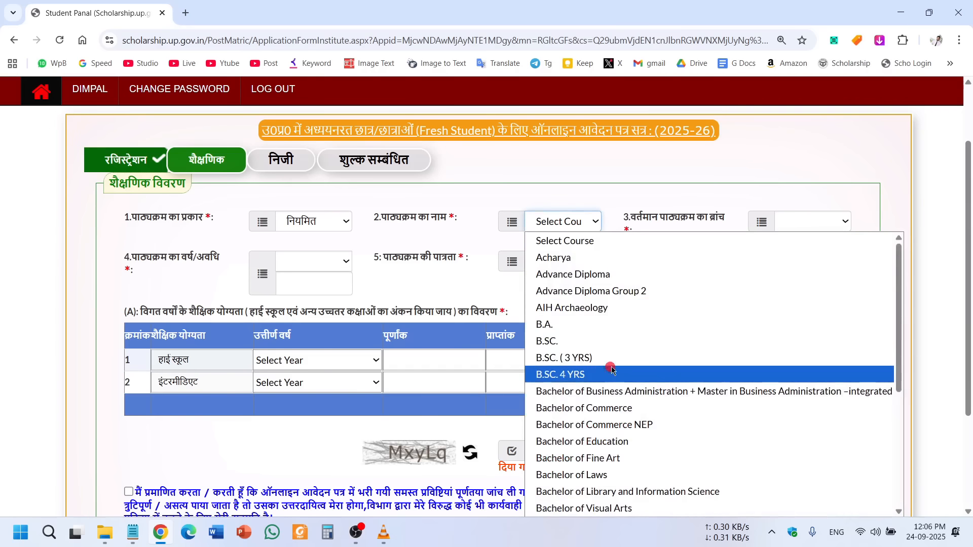
pyautogui.scroll(-4, 591, 383)
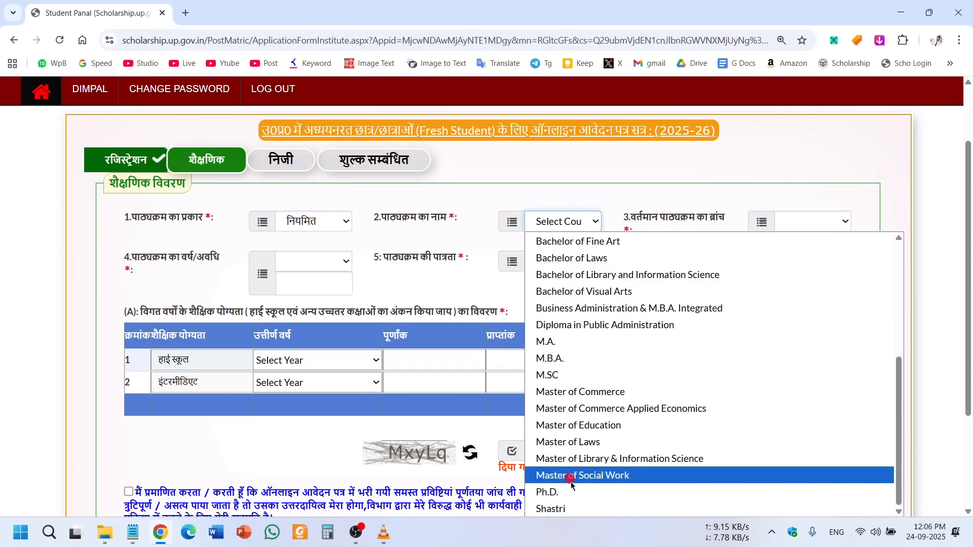
pyautogui.scroll(5, 568, 365)
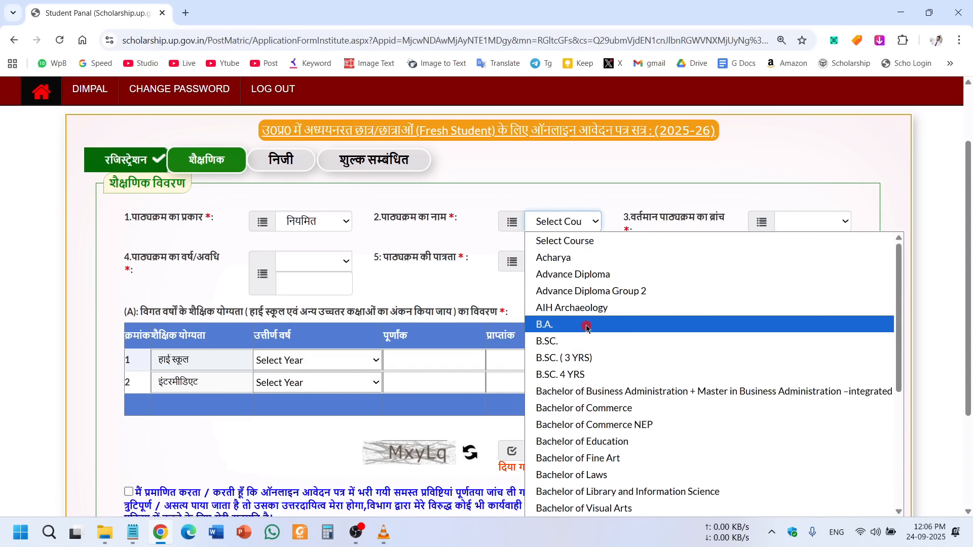
pyautogui.click(571, 342)
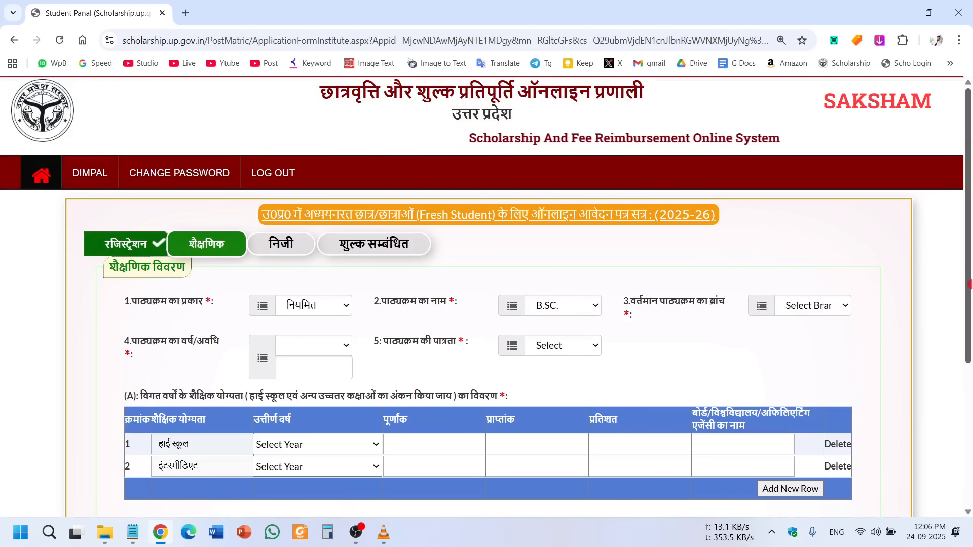
# Choose B.Sc. (Maths) as the branch in the academic section.
pyautogui.scroll(-2, 861, 249)
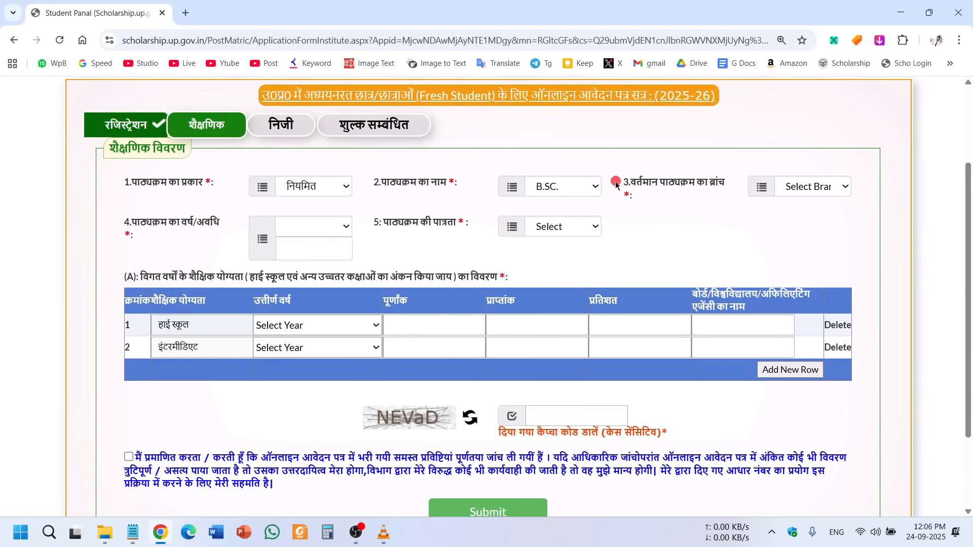
pyautogui.moveTo(622, 184); pyautogui.dragTo(718, 184)
pyautogui.click(718, 218)
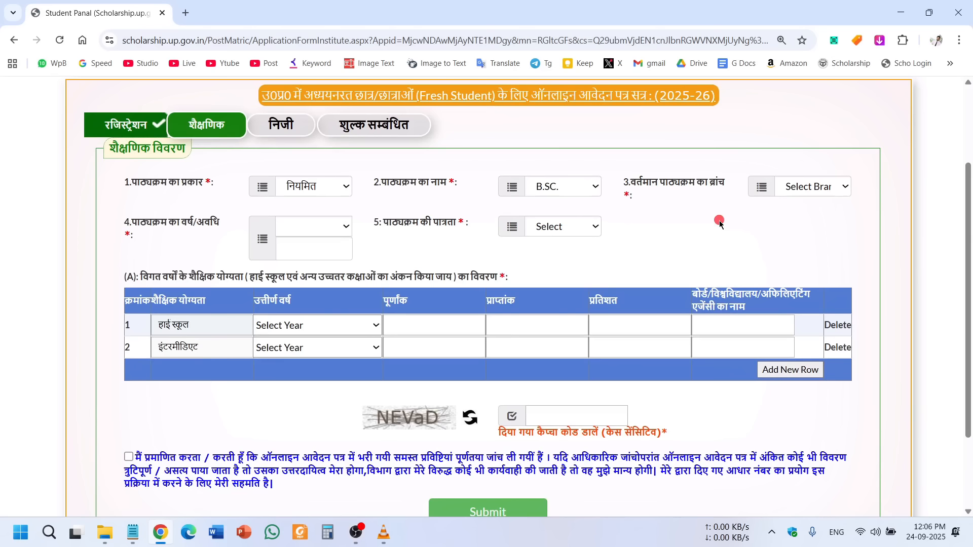
pyautogui.click(816, 186)
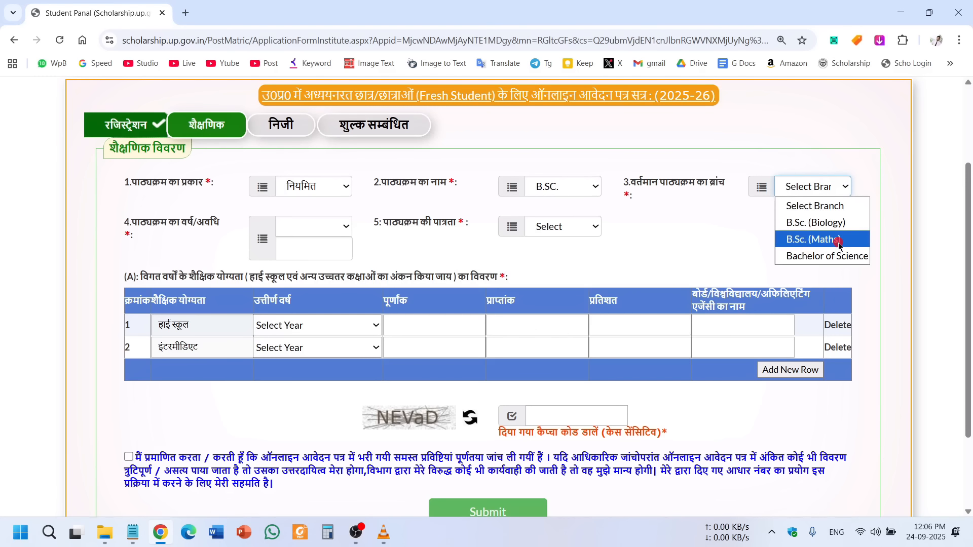
pyautogui.click(810, 239)
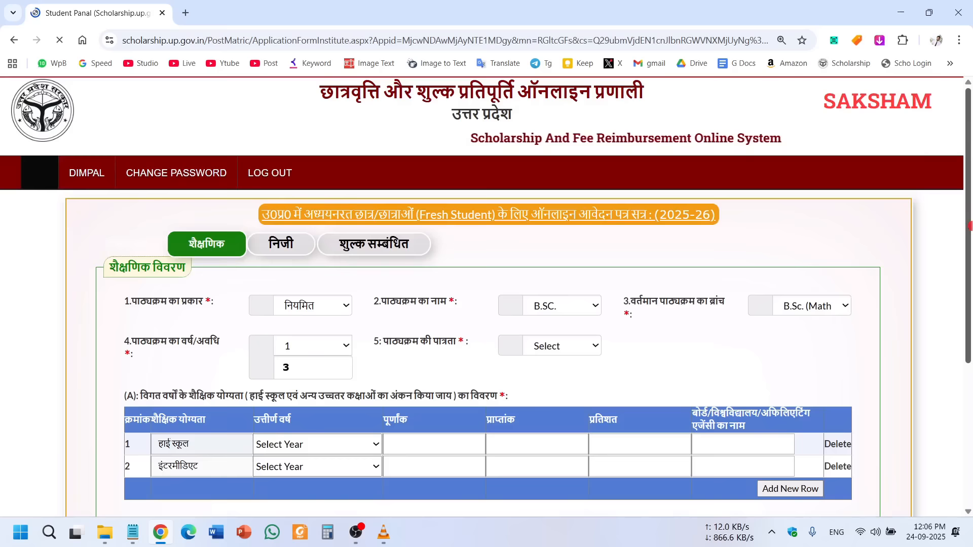
# Confirm course year 1 of a 3-year duration and set course eligibility to इंटरमीडिएट.
pyautogui.scroll(-3, 969, 203)
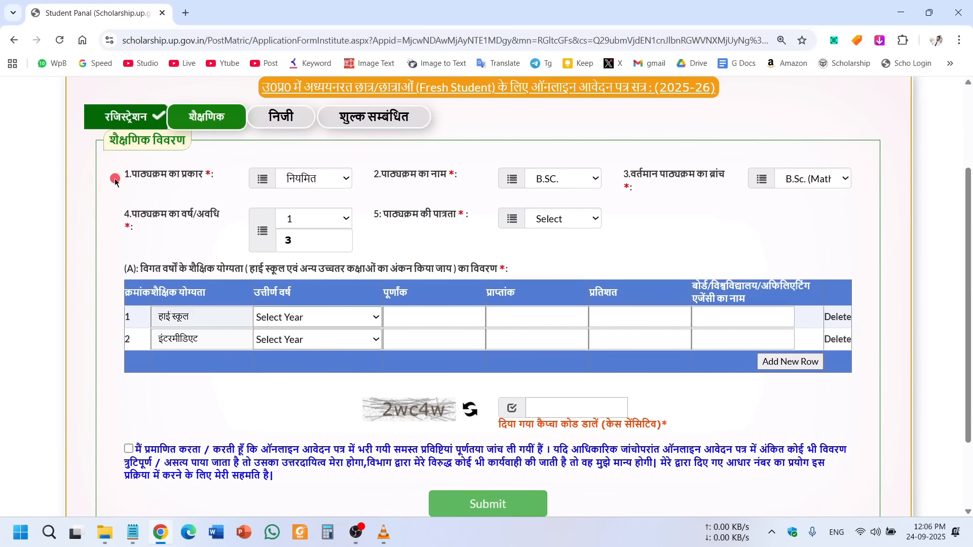
pyautogui.moveTo(124, 211); pyautogui.dragTo(217, 213)
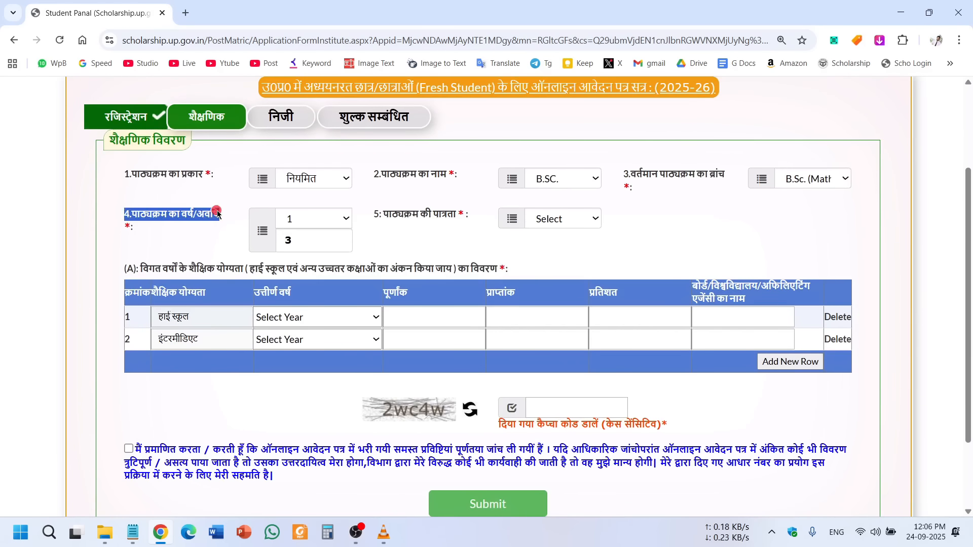
pyautogui.click(184, 231)
pyautogui.moveTo(303, 240); pyautogui.dragTo(253, 247)
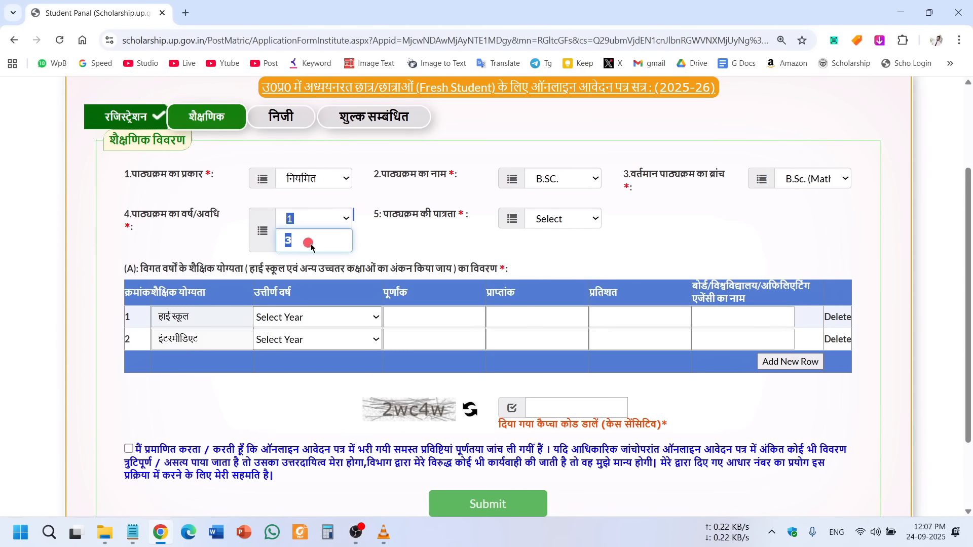
pyautogui.moveTo(467, 260); pyautogui.dragTo(442, 251)
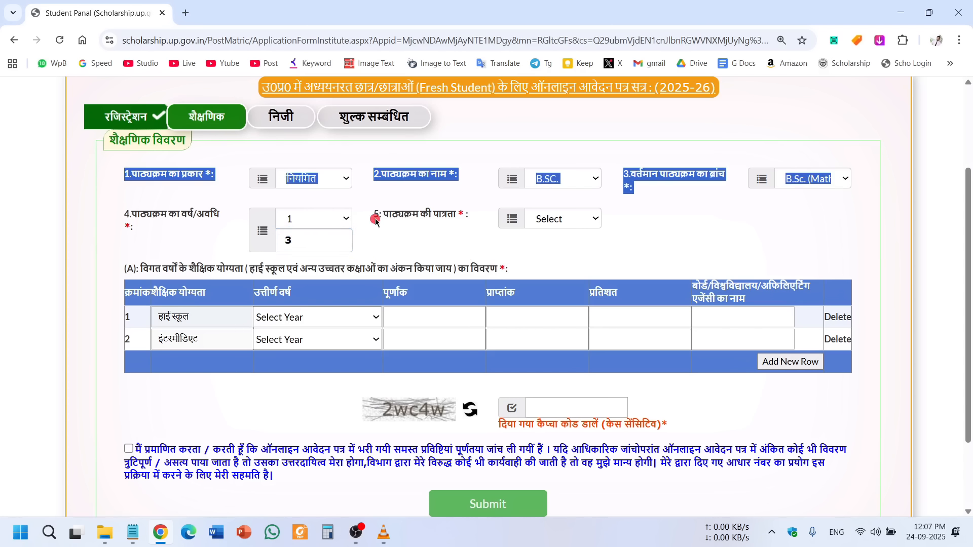
pyautogui.click(391, 237)
pyautogui.moveTo(381, 217); pyautogui.dragTo(453, 217)
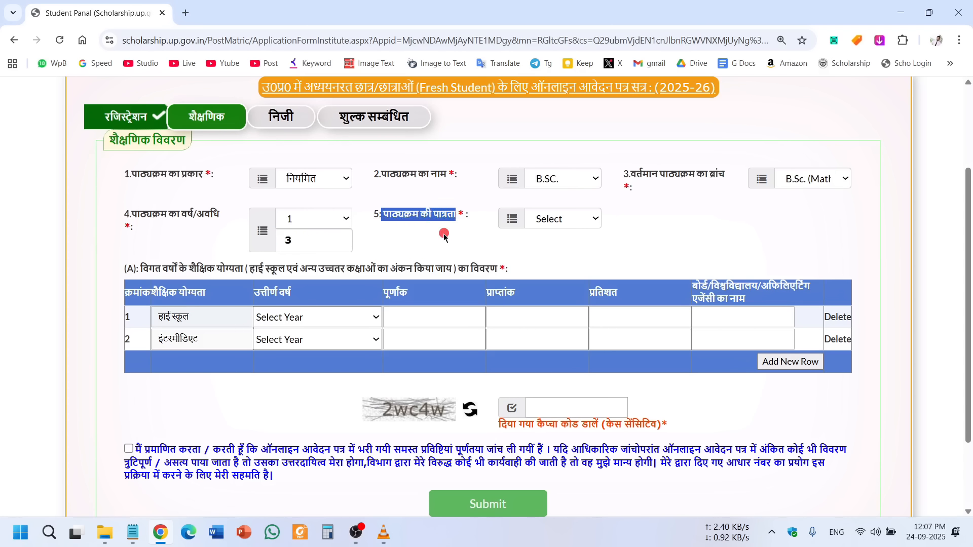
pyautogui.click(444, 234)
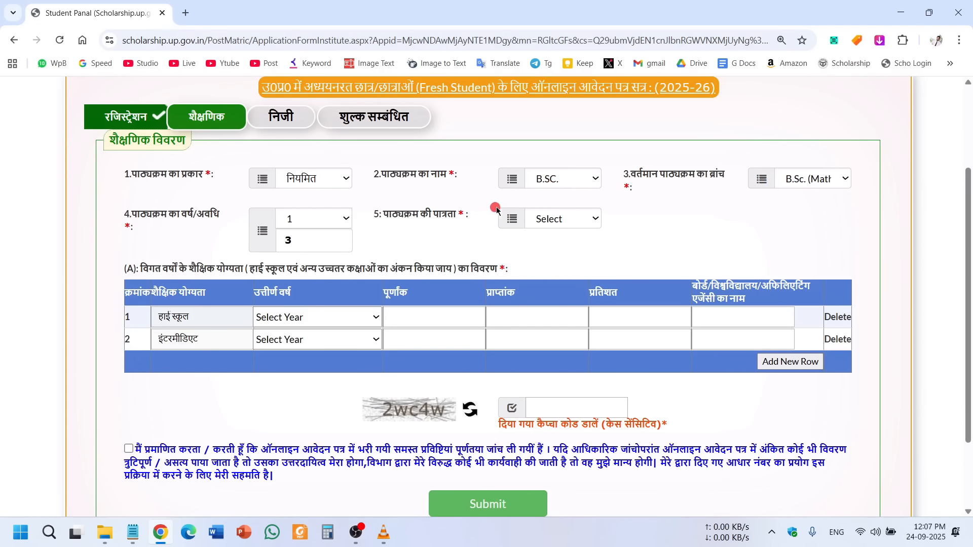
pyautogui.click(577, 220)
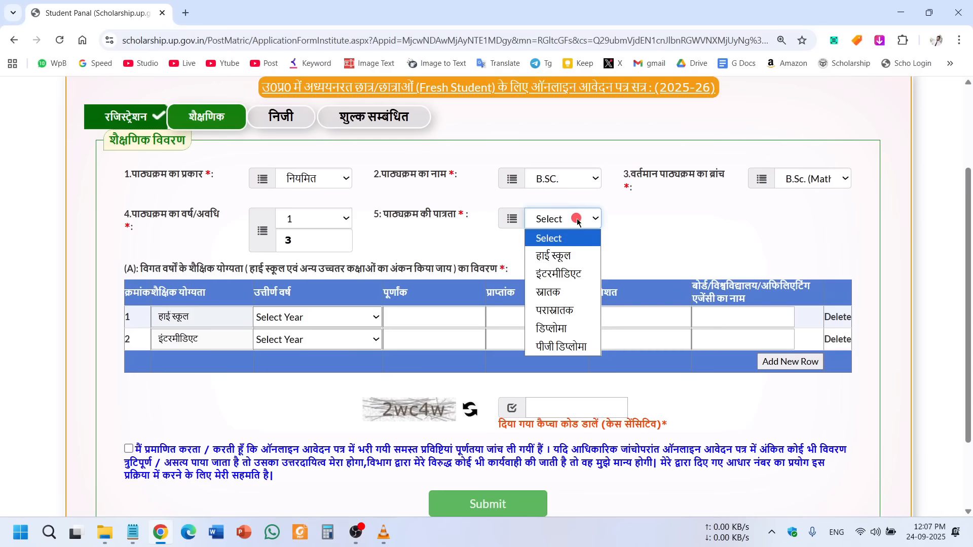
pyautogui.click(569, 276)
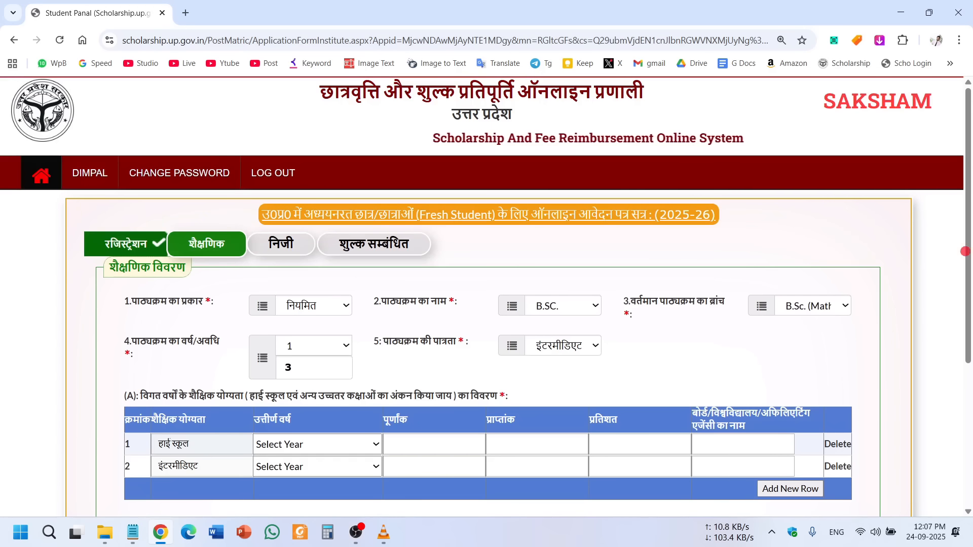
pyautogui.scroll(-3, 969, 227)
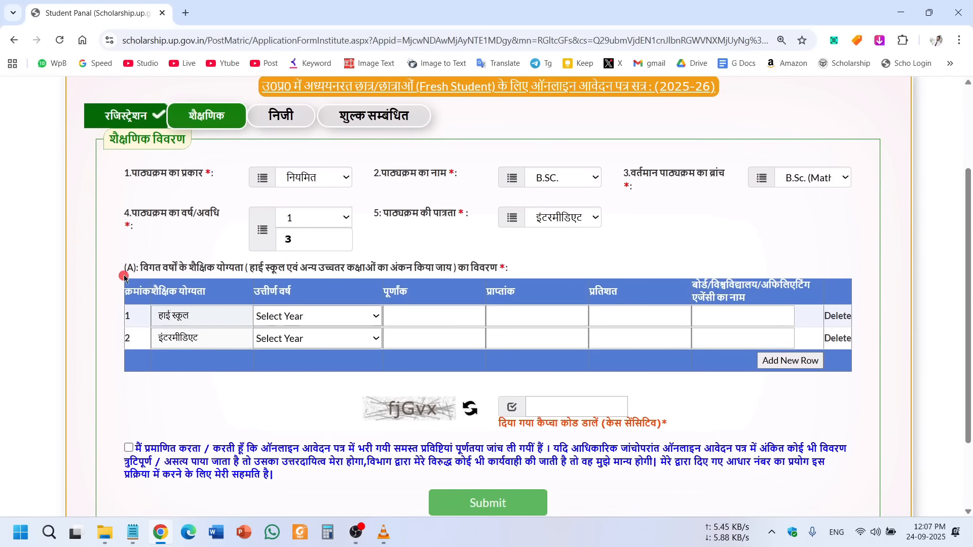
pyautogui.moveTo(129, 269); pyautogui.dragTo(499, 270)
pyautogui.click(523, 272)
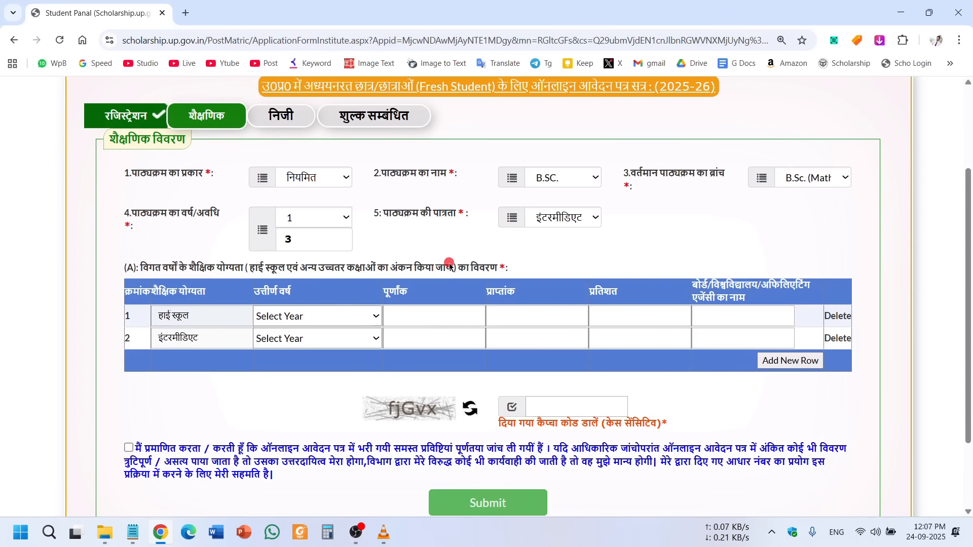
# Fill the High School row: passing year 2023, maximum marks 600, 50%, UP Board.
pyautogui.click(376, 317)
pyautogui.scroll(-1, 282, 47)
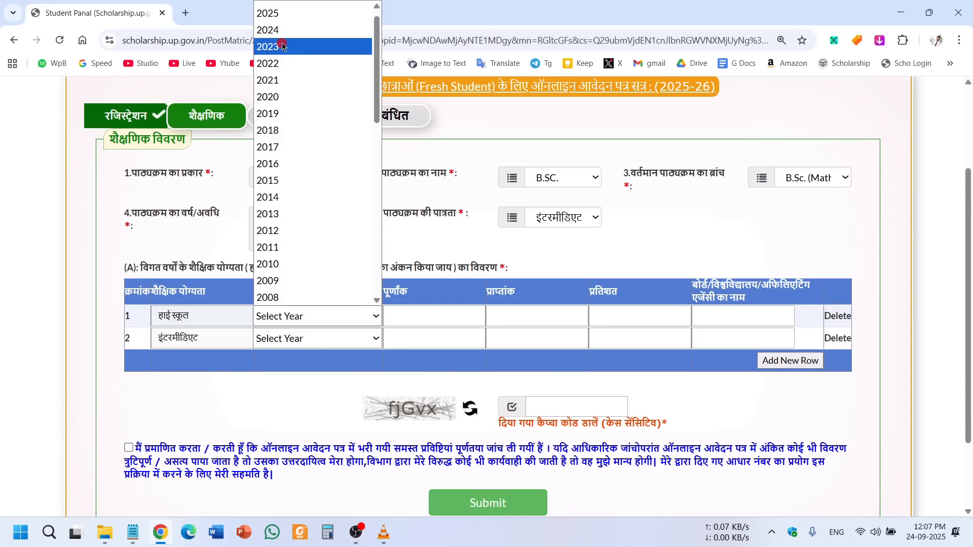
pyautogui.click(282, 47)
pyautogui.click(420, 317)
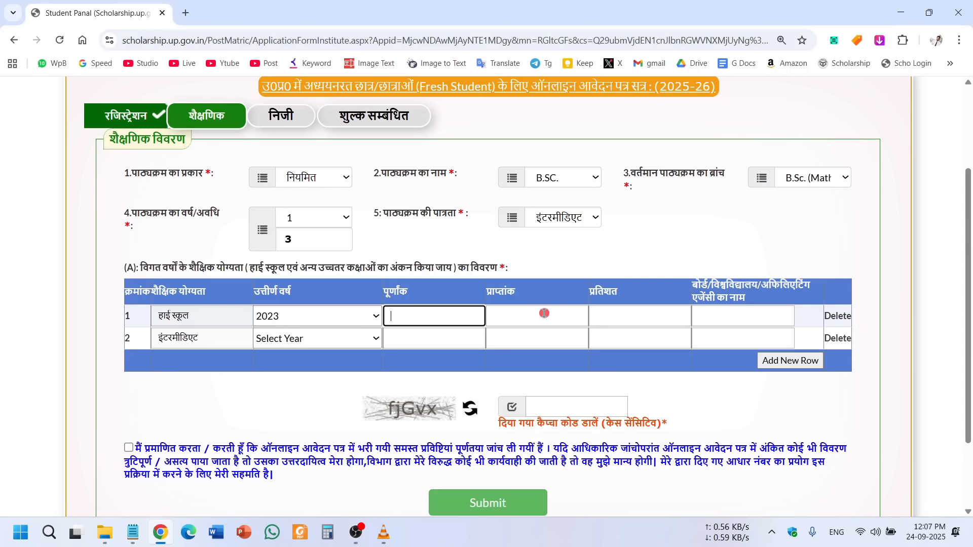
pyautogui.write('600')
pyautogui.click(539, 315)
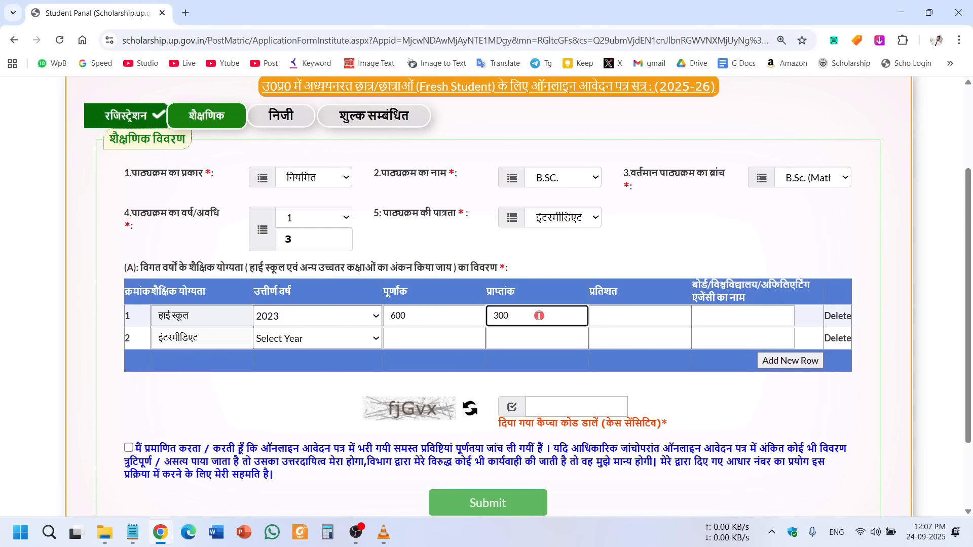
pyautogui.click(648, 316)
pyautogui.write('50')
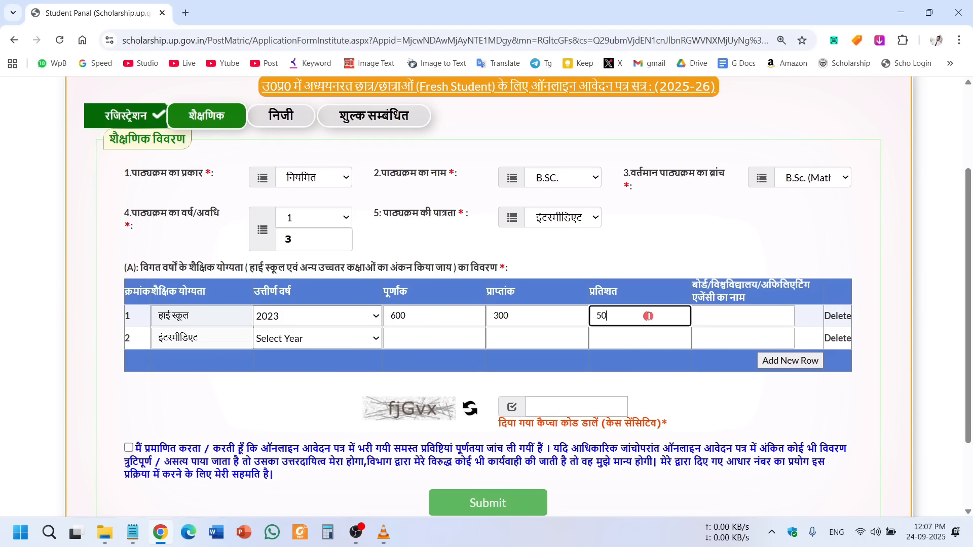
pyautogui.click(724, 317)
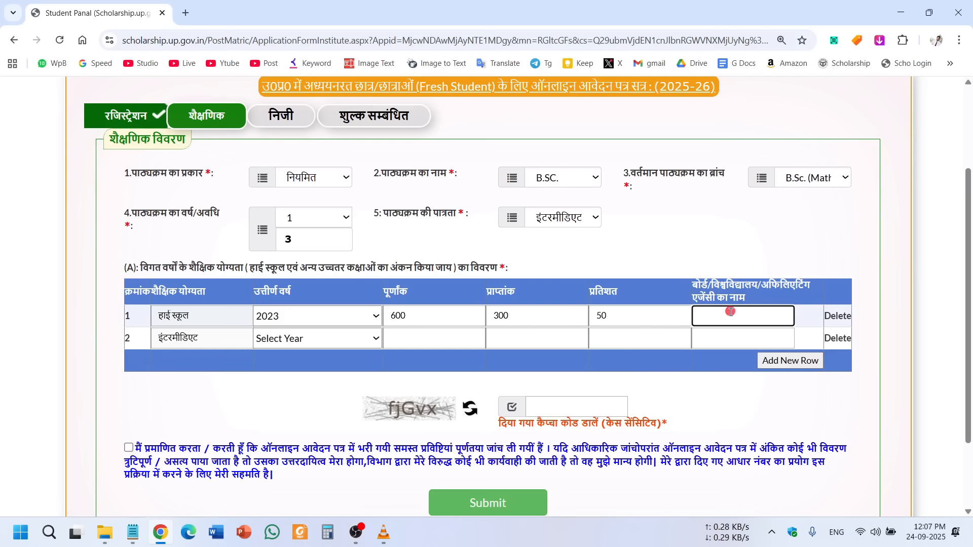
pyautogui.write('UP Board')
pyautogui.hotkey('ctrl', 'a')
pyautogui.press('BackSpace')
pyautogui.hotkey('ctrl', 'z')
pyautogui.hotkey('ctrl', 'c')
pyautogui.click(745, 317)
# Fill the Intermediate row: passing year 2025, 420 marks obtained, UP Board.
pyautogui.click(309, 338)
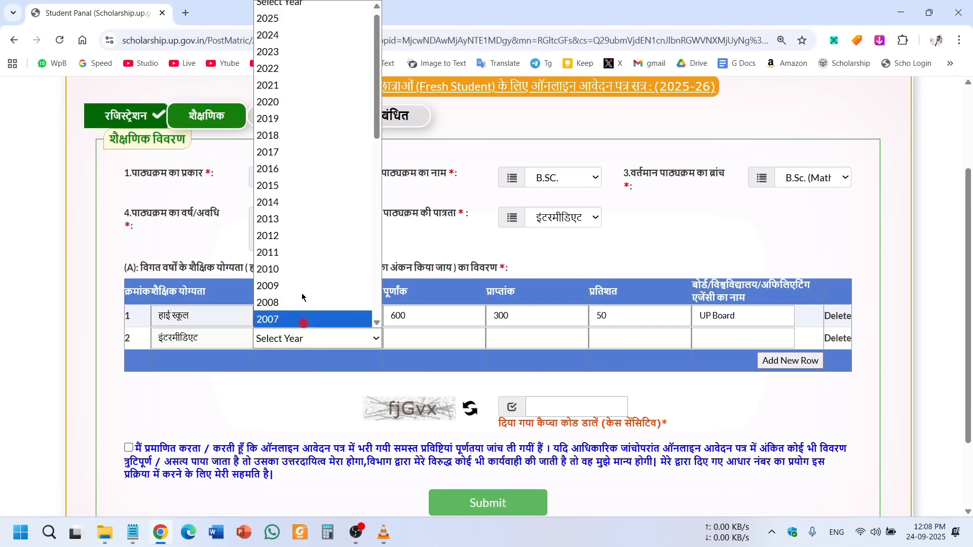
pyautogui.click(274, 21)
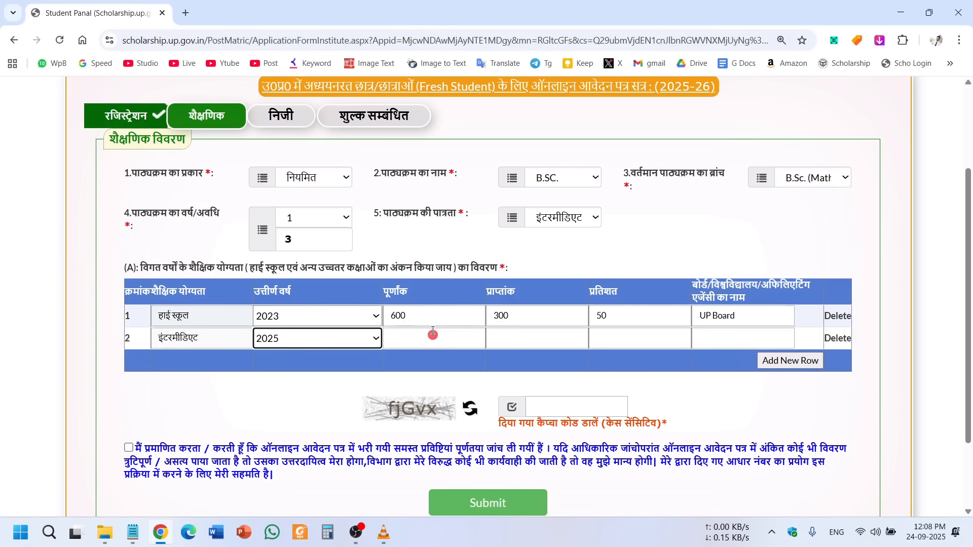
pyautogui.click(426, 345)
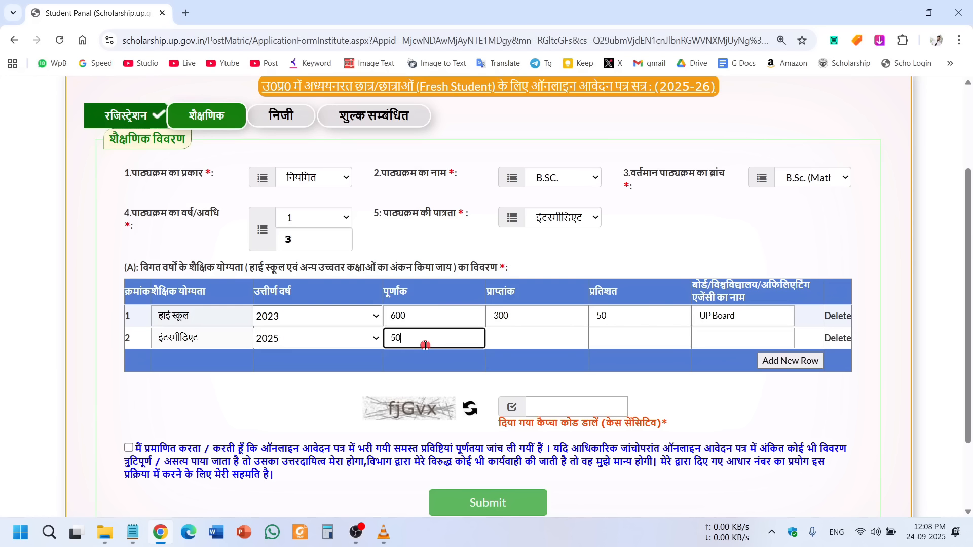
pyautogui.click(509, 343)
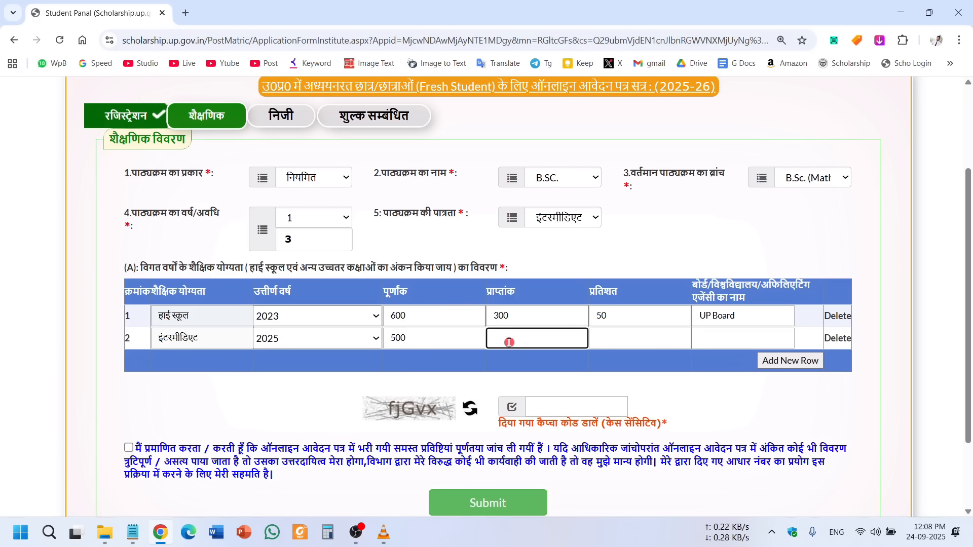
pyautogui.write('420')
pyautogui.click(638, 343)
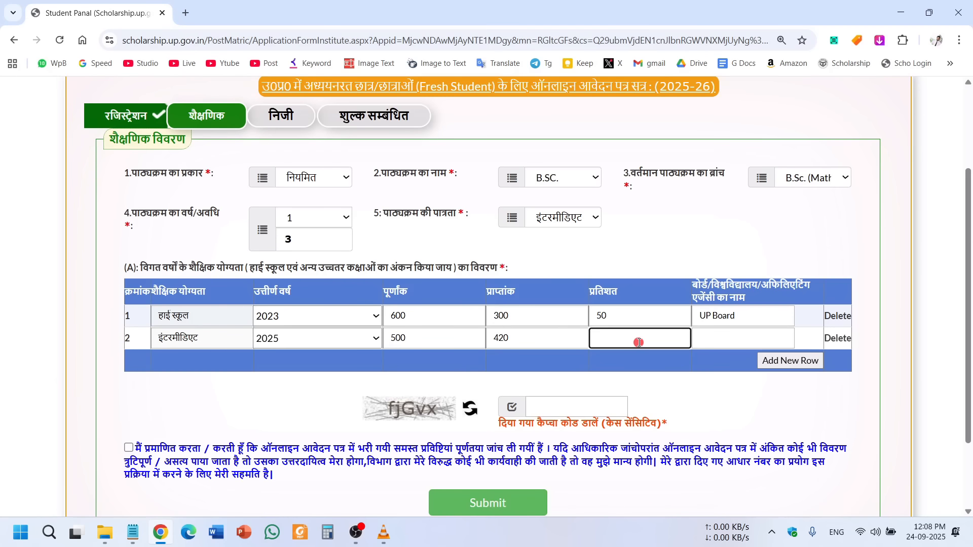
pyautogui.click(745, 337)
pyautogui.hotkey('ctrl', 'v')
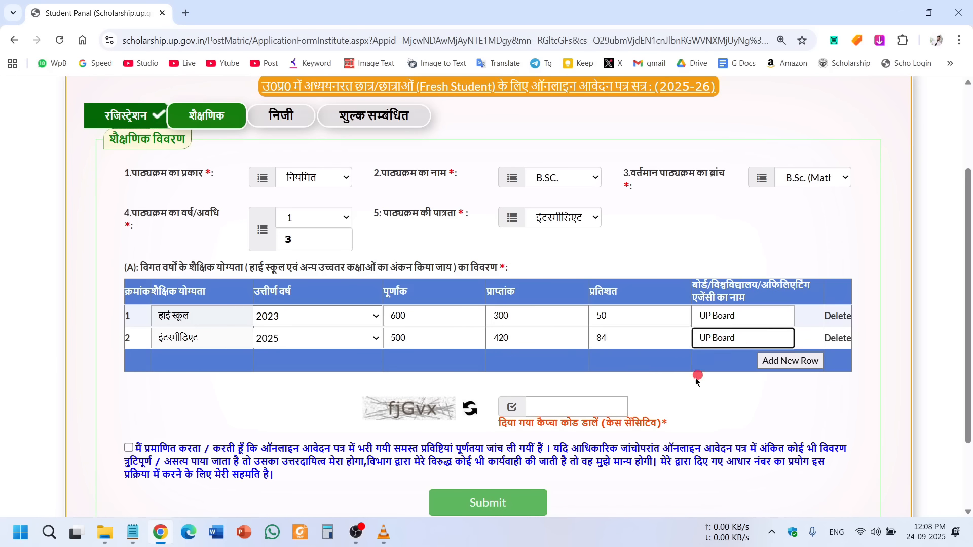
pyautogui.click(768, 406)
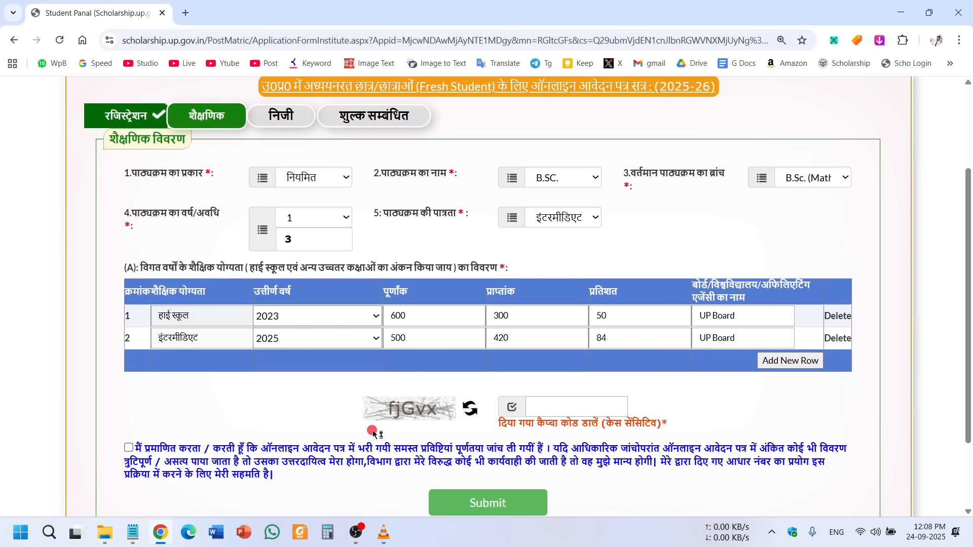
# Enter the captcha, accept the declaration and submit the academic details.
pyautogui.click(569, 405)
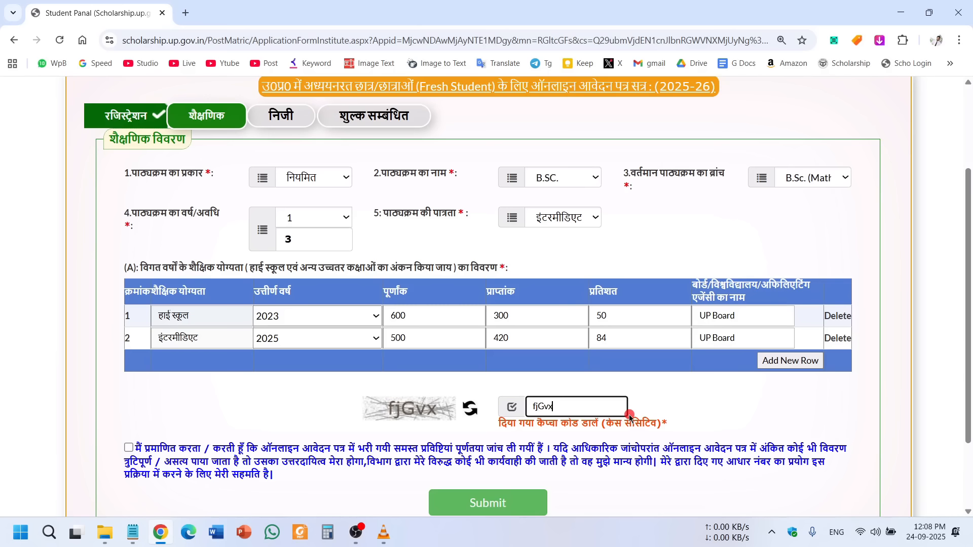
pyautogui.scroll(1, 684, 420)
pyautogui.scroll(-1, 331, 338)
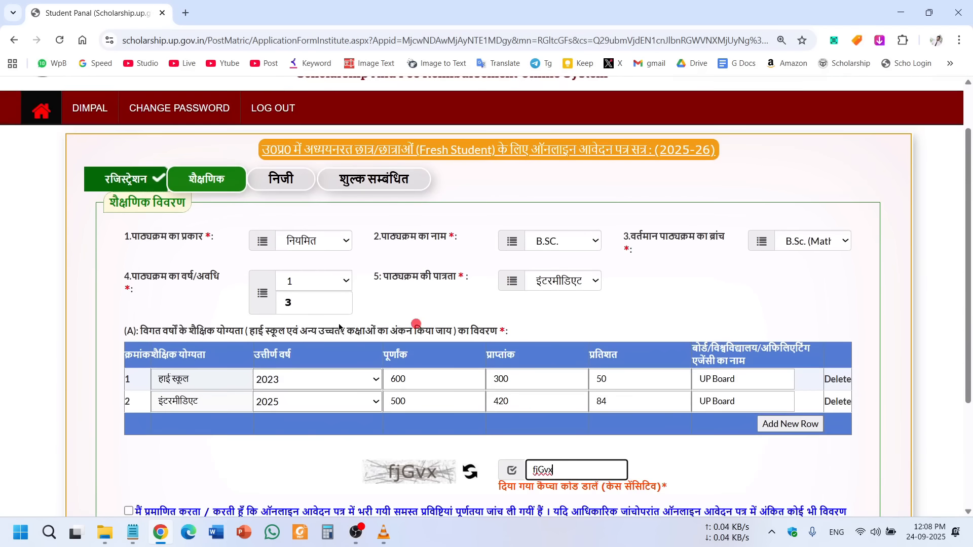
pyautogui.scroll(-1, 482, 426)
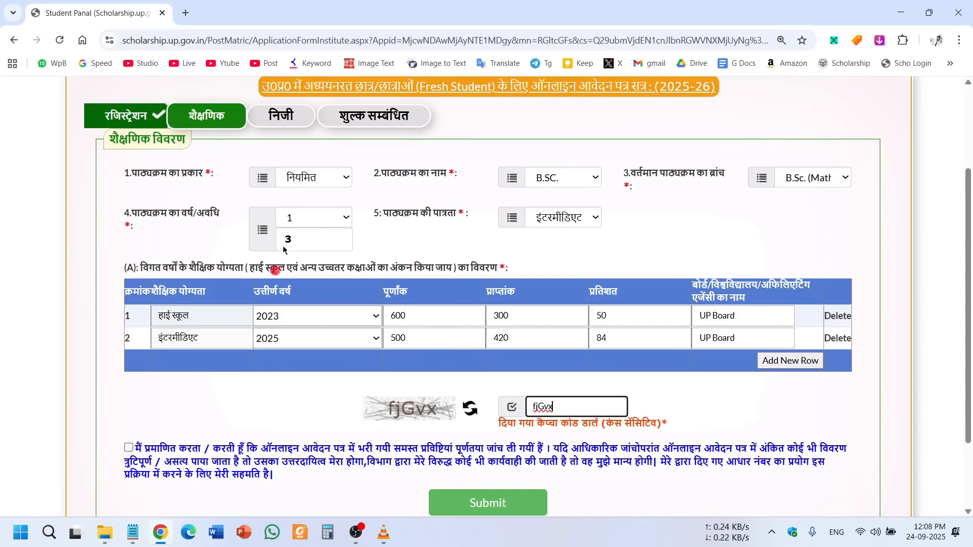
pyautogui.click(128, 448)
pyautogui.click(485, 513)
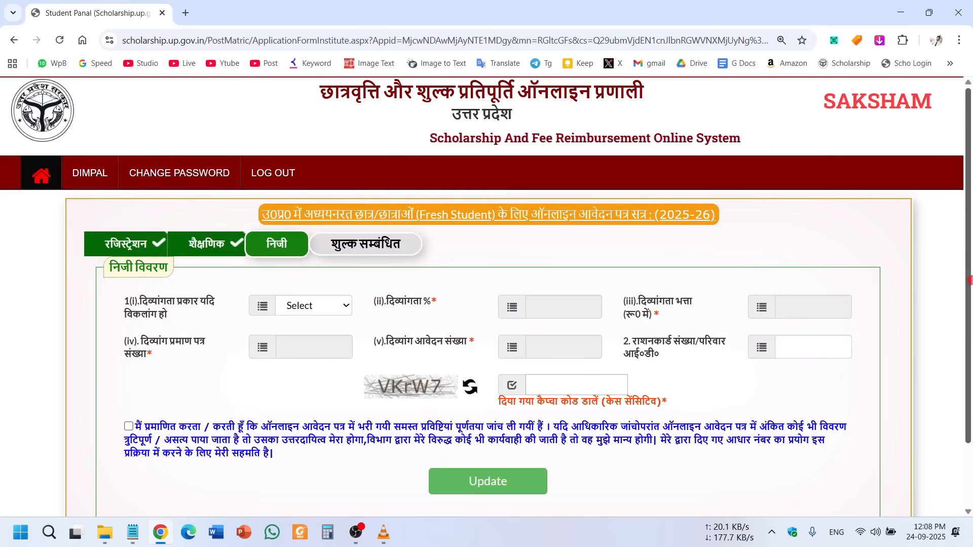
# Leave the disability type unset and the ration card / family ID field blank.
pyautogui.moveTo(971, 244); pyautogui.dragTo(972, 303)
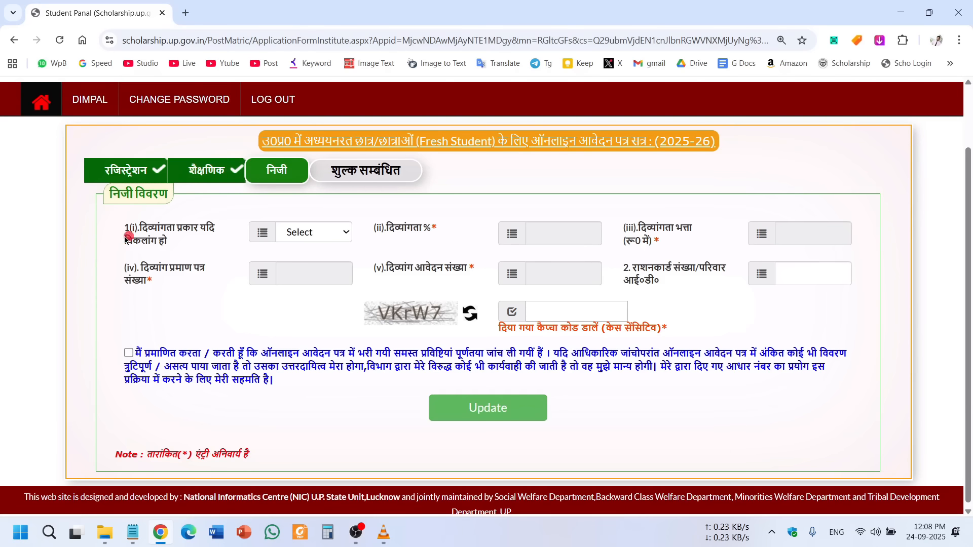
pyautogui.moveTo(115, 232); pyautogui.dragTo(157, 237)
pyautogui.click(316, 235)
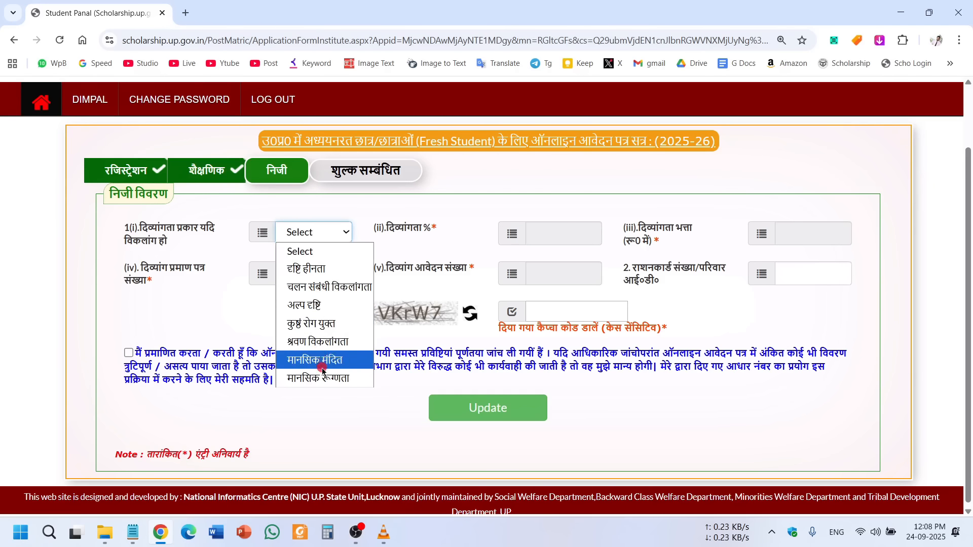
pyautogui.click(326, 438)
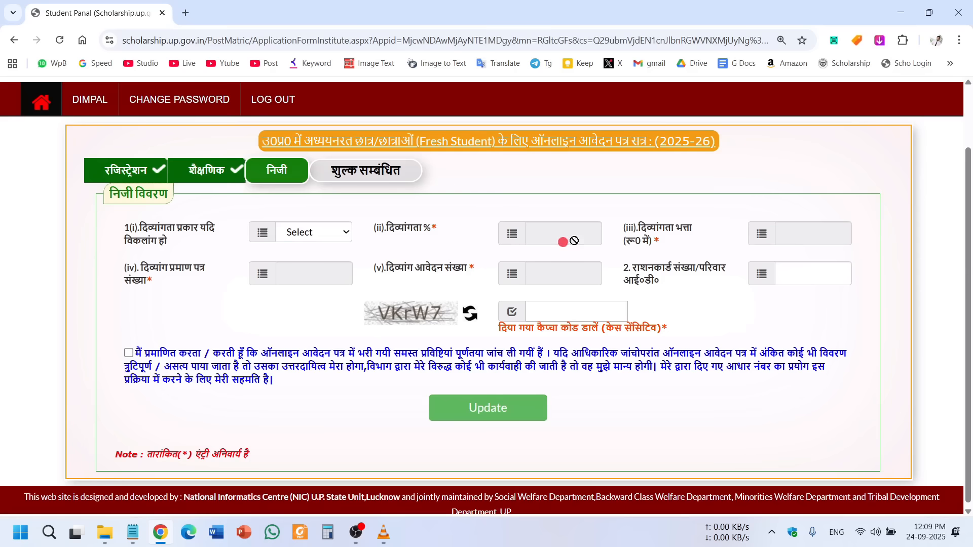
pyautogui.click(332, 238)
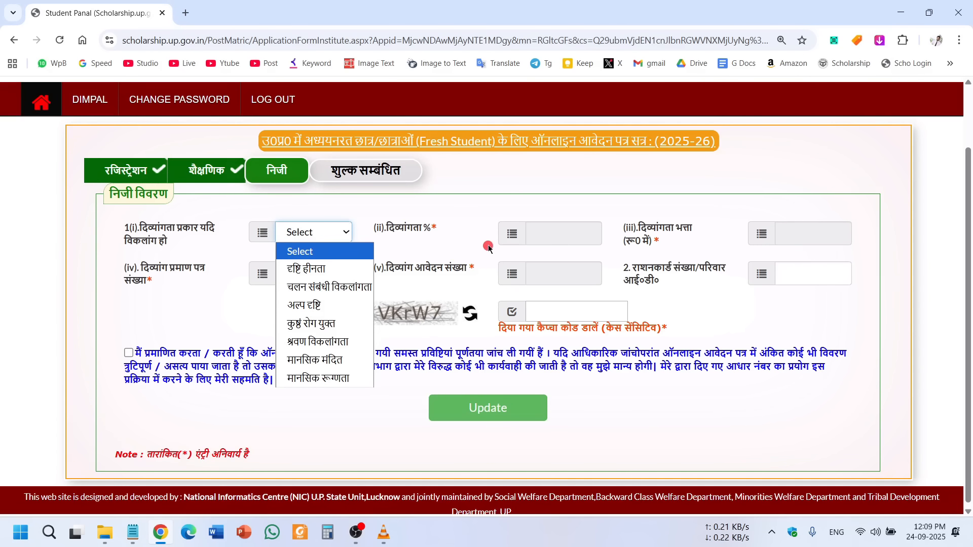
pyautogui.click(582, 226)
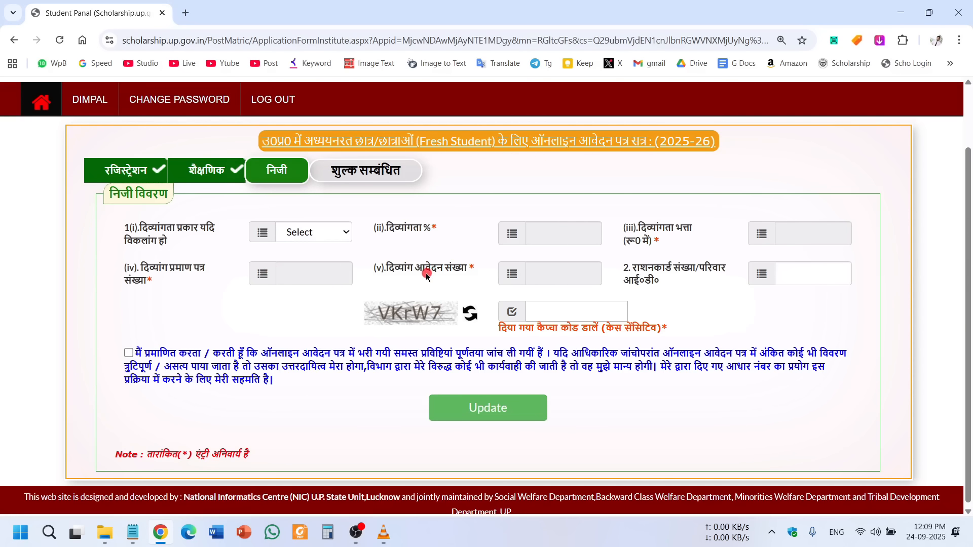
pyautogui.moveTo(627, 269); pyautogui.dragTo(671, 280)
pyautogui.click(671, 279)
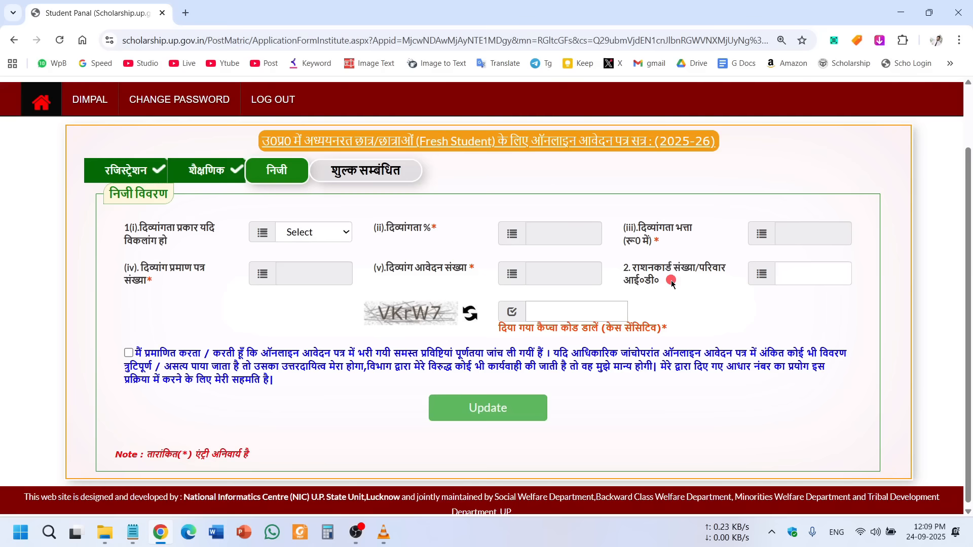
pyautogui.click(801, 278)
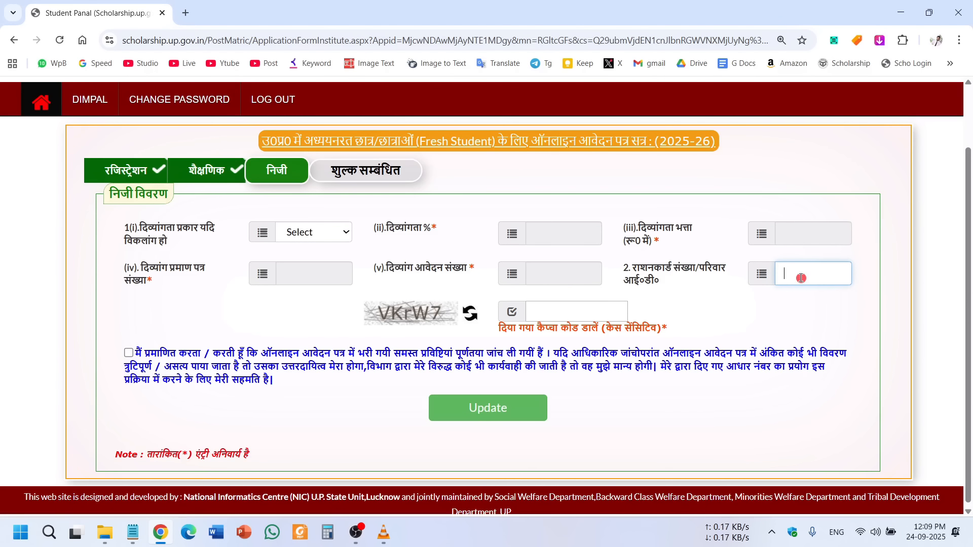
pyautogui.click(812, 300)
pyautogui.click(733, 300)
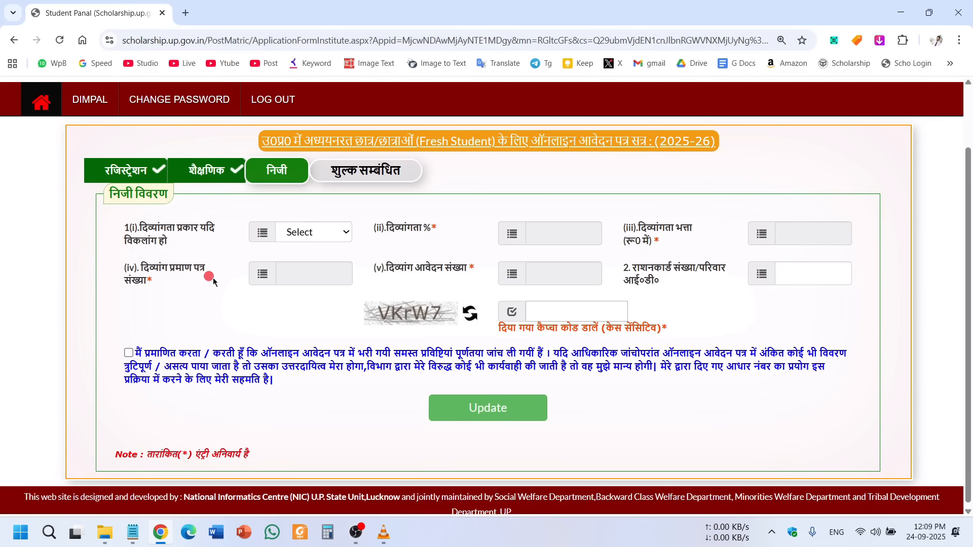
# Enter the captcha, accept the declaration and update the personal details.
pyautogui.click(576, 318)
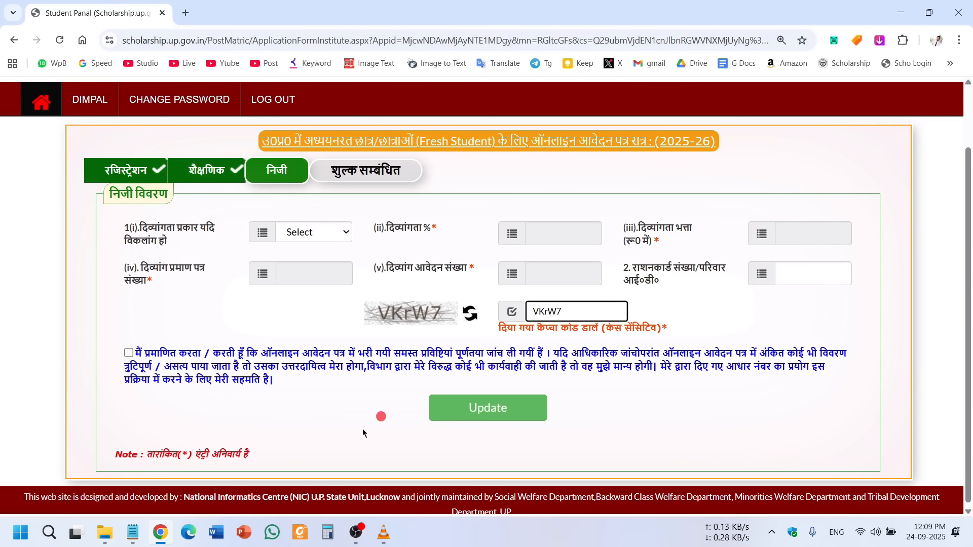
pyautogui.click(130, 352)
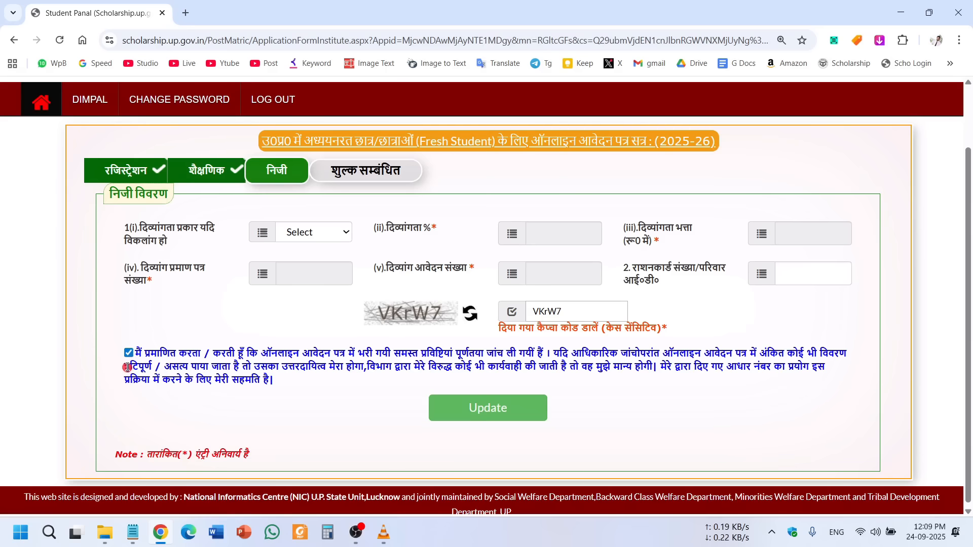
pyautogui.click(498, 405)
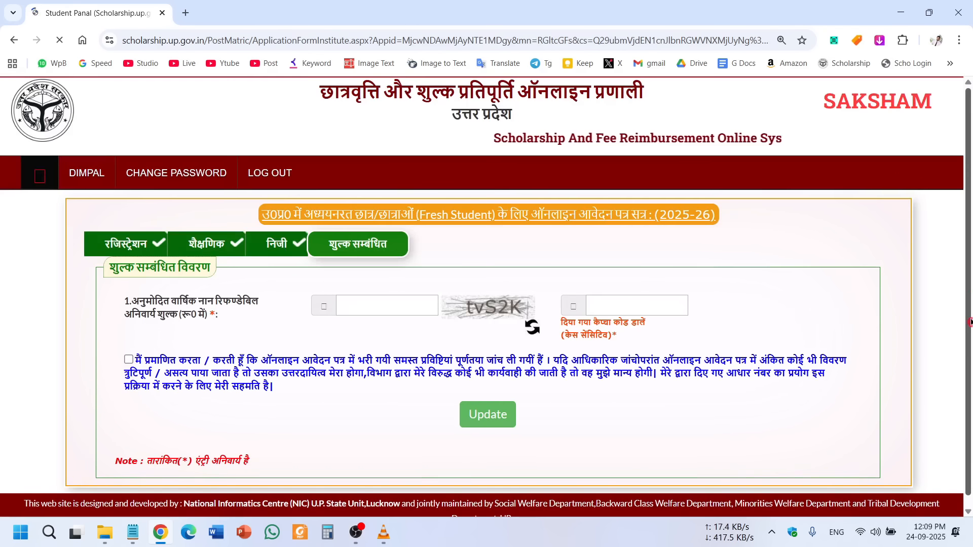
# Enter 10000 as the annual non-refundable fee, correcting the earlier 5280 entry.
pyautogui.scroll(-1, 968, 276)
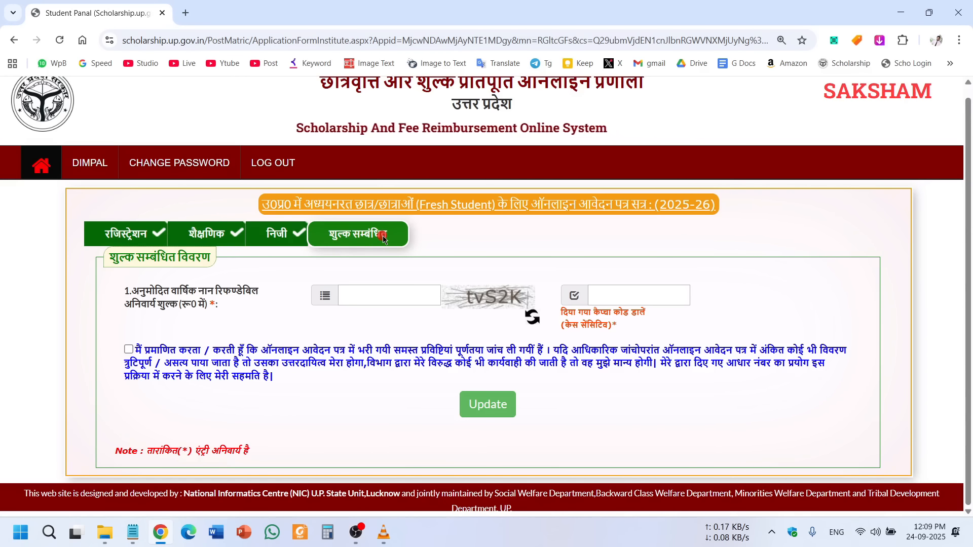
pyautogui.moveTo(140, 290); pyautogui.dragTo(208, 326)
pyautogui.click(147, 310)
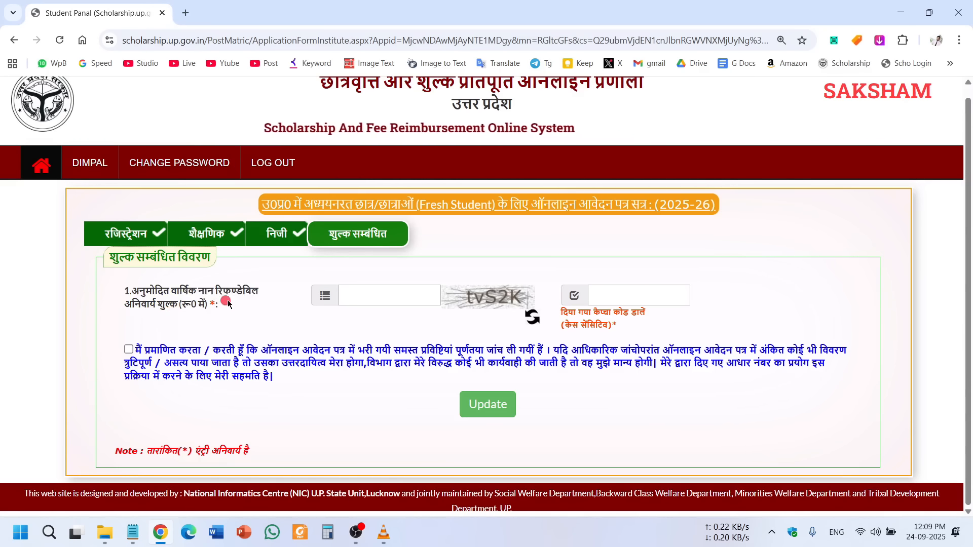
pyautogui.moveTo(200, 293); pyautogui.dragTo(248, 292)
pyautogui.click(257, 324)
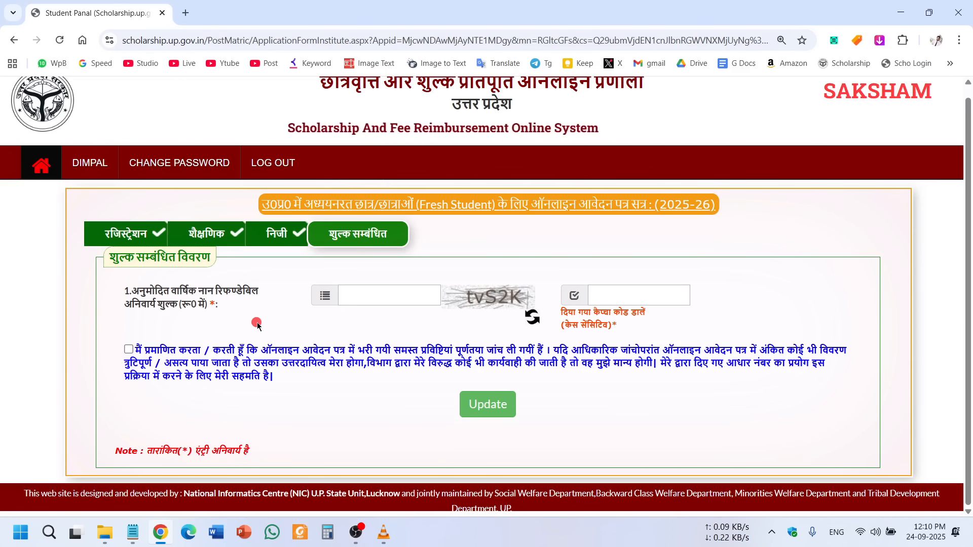
pyautogui.click(380, 301)
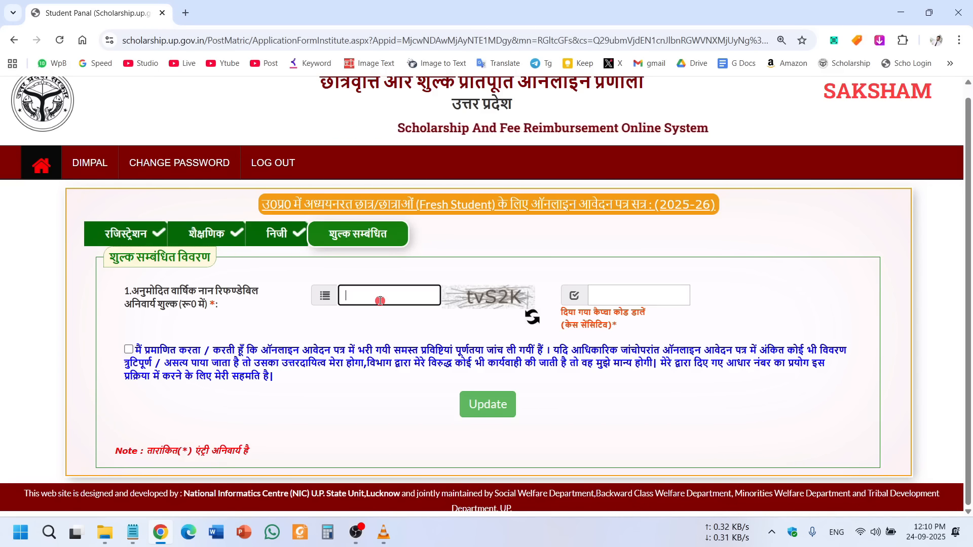
pyautogui.write('5280')
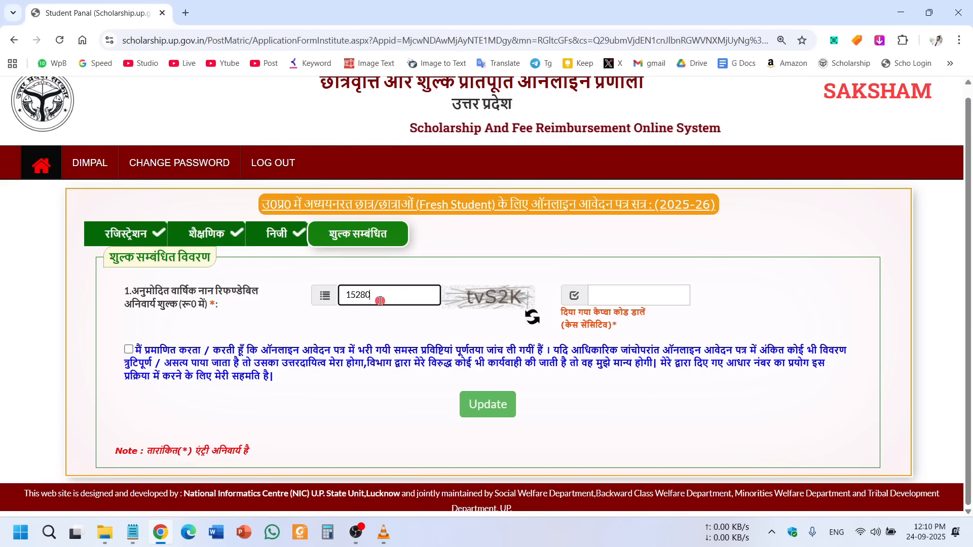
pyautogui.moveTo(380, 301); pyautogui.dragTo(341, 300)
pyautogui.write('10000')
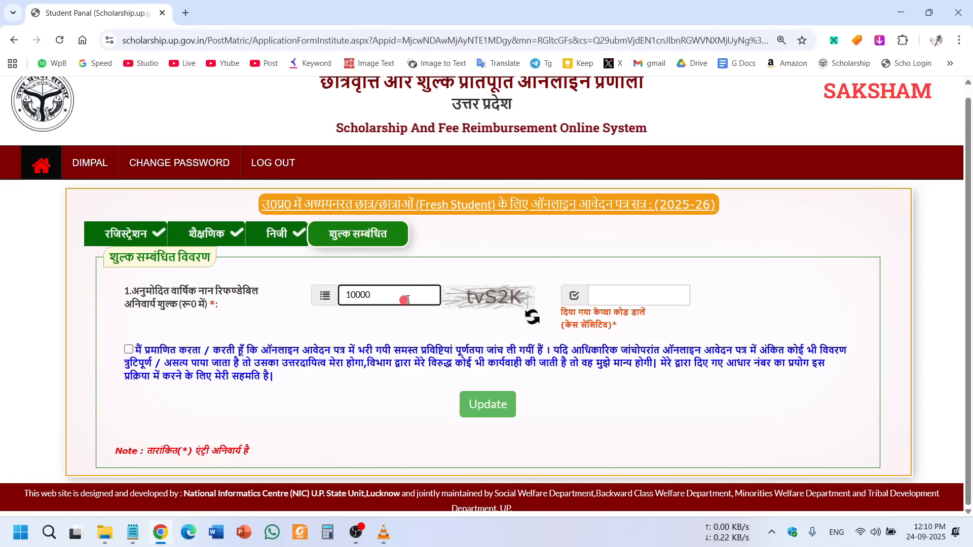
pyautogui.moveTo(419, 296); pyautogui.dragTo(310, 297)
pyautogui.click(367, 328)
pyautogui.doubleClick(358, 297)
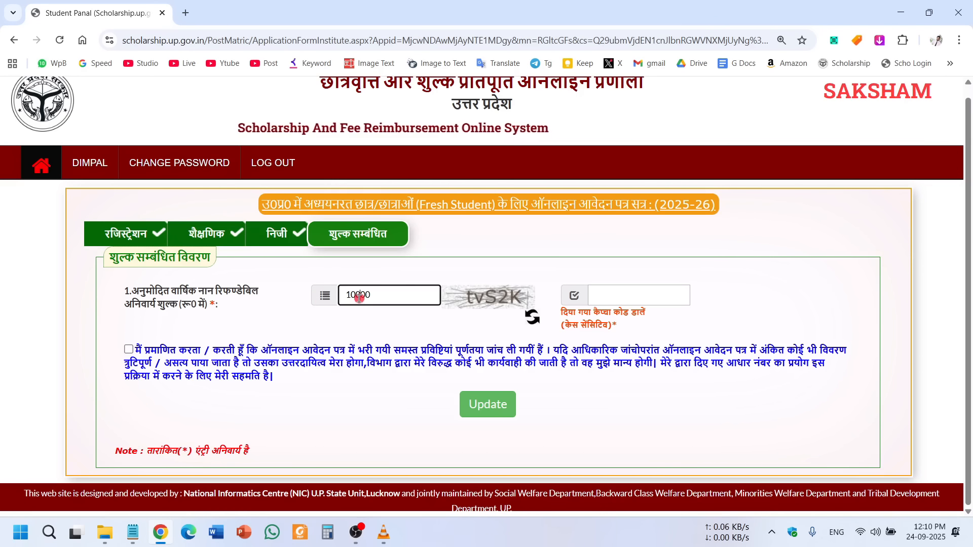
pyautogui.click(354, 315)
pyautogui.doubleClick(356, 295)
pyautogui.click(355, 316)
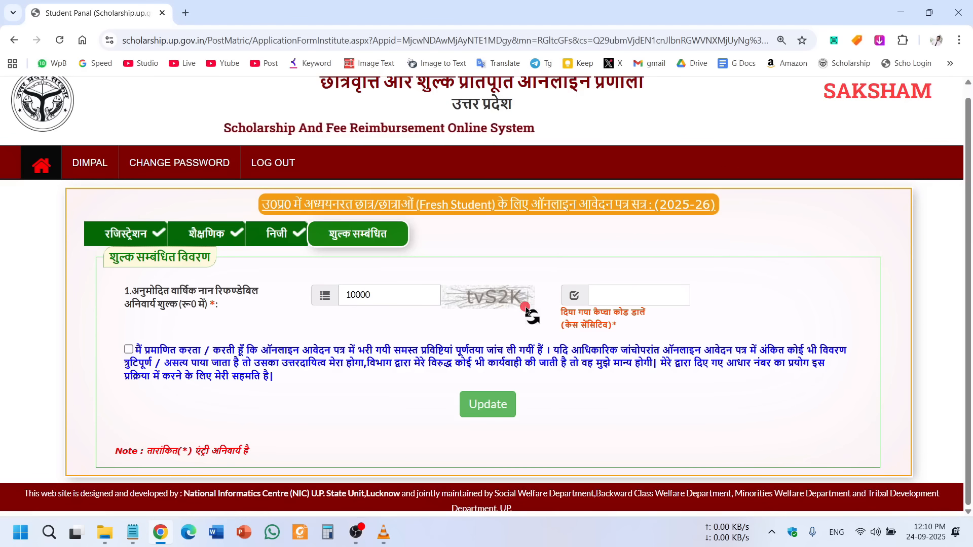
# Enter the captcha, accept the declaration and update the fee details.
pyautogui.click(635, 295)
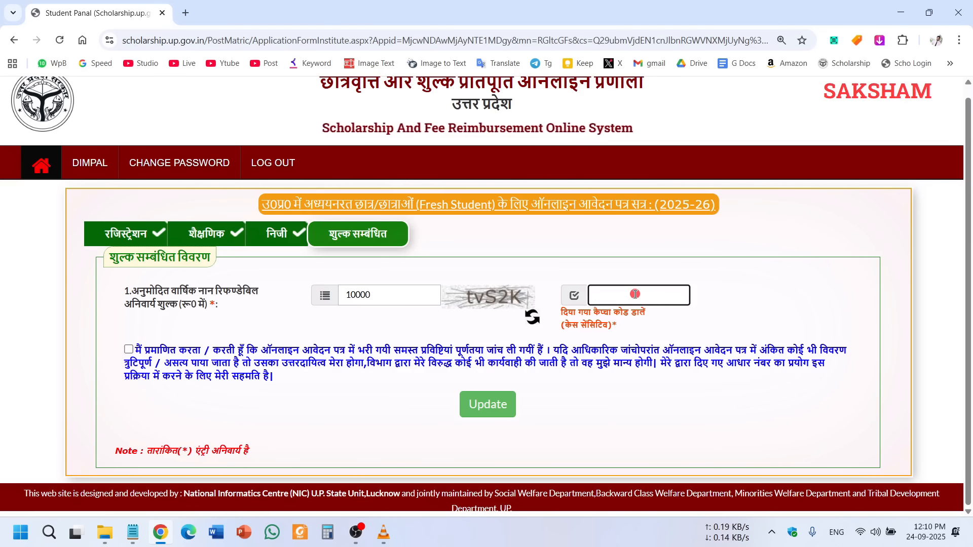
pyautogui.write('tvS2K')
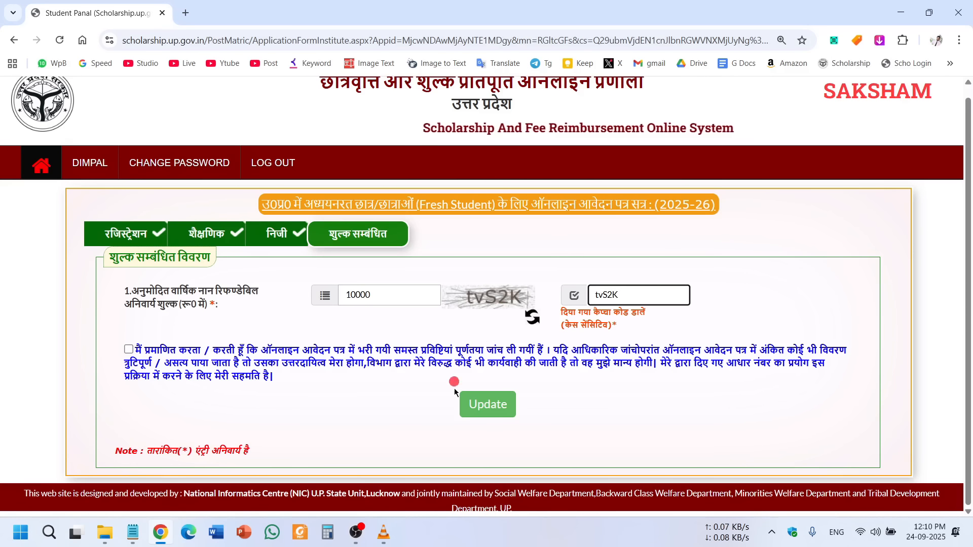
pyautogui.click(128, 350)
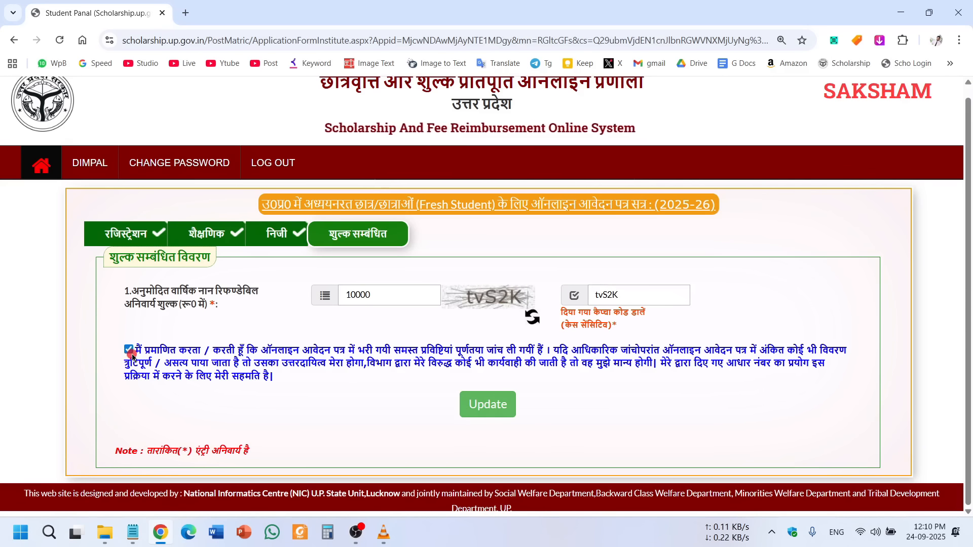
pyautogui.click(492, 405)
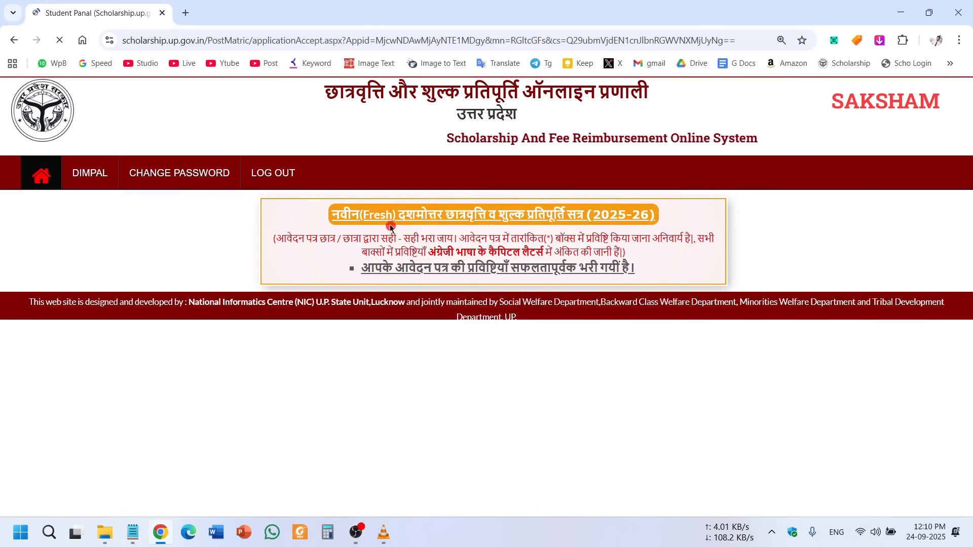
# Go back to the Student Panel dashboard after the entries-saved confirmation.
pyautogui.moveTo(339, 212); pyautogui.dragTo(679, 276)
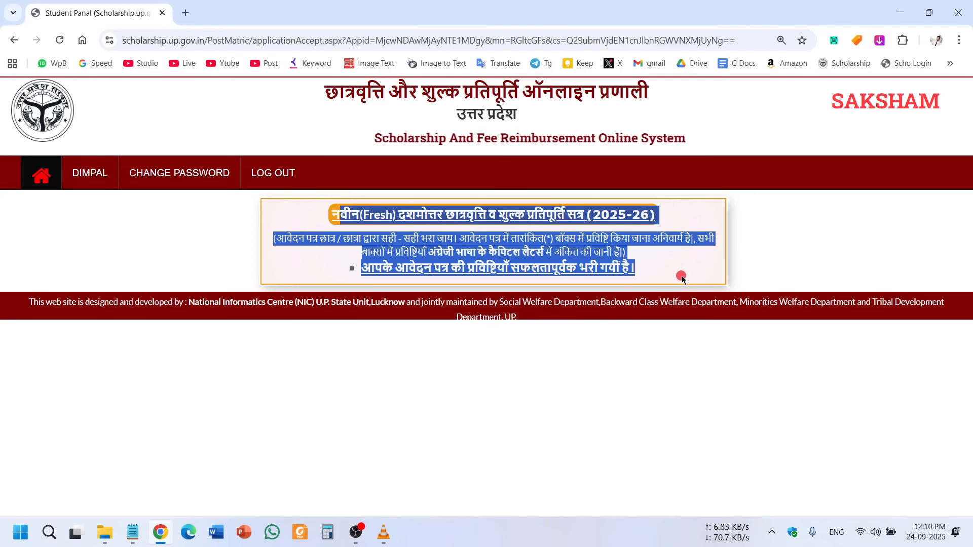
pyautogui.click(886, 238)
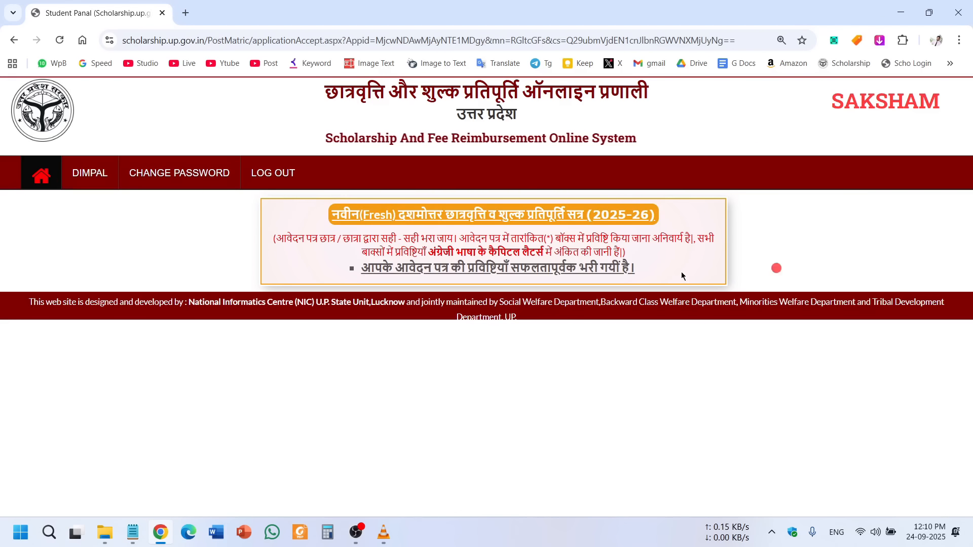
pyautogui.click(39, 176)
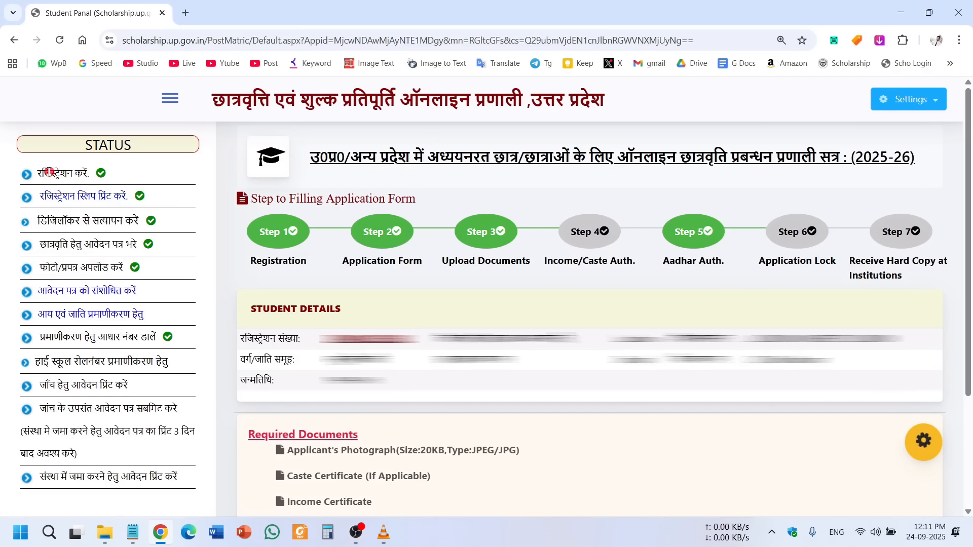
# Review the status list, then open the 'आय एवं जाति प्रमाणीकरण हेतु' authentication page.
pyautogui.moveTo(49, 172); pyautogui.dragTo(83, 174)
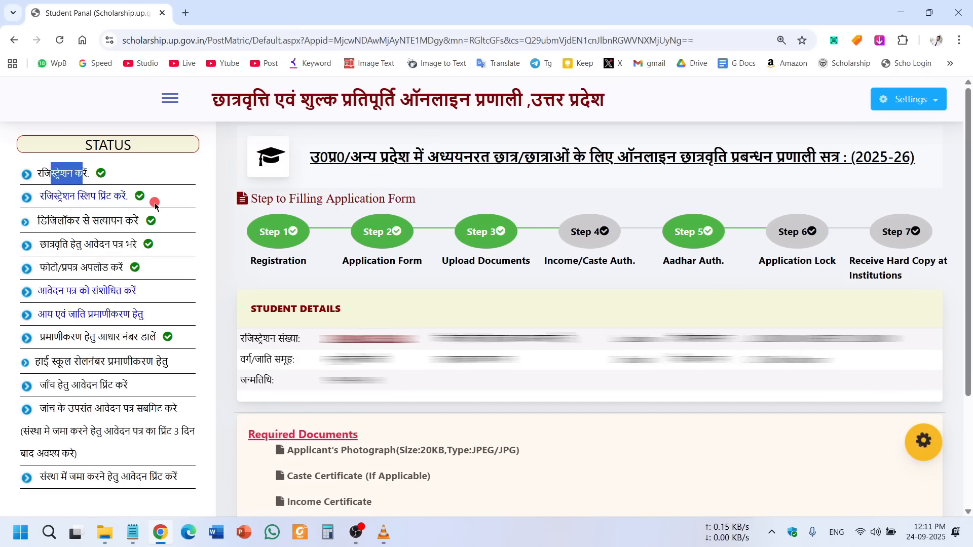
pyautogui.moveTo(57, 221); pyautogui.dragTo(117, 221)
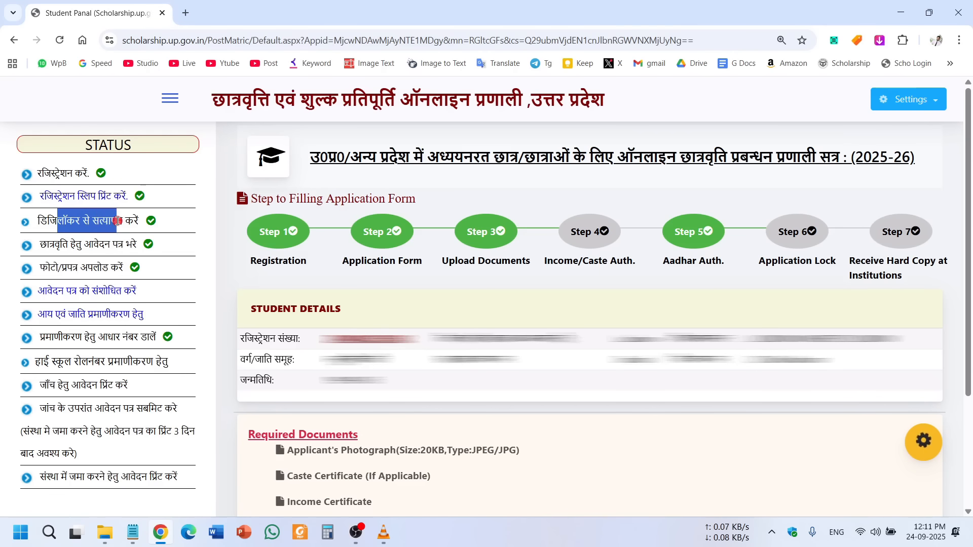
pyautogui.click(77, 244)
pyautogui.moveTo(49, 249); pyautogui.dragTo(126, 247)
pyautogui.click(118, 247)
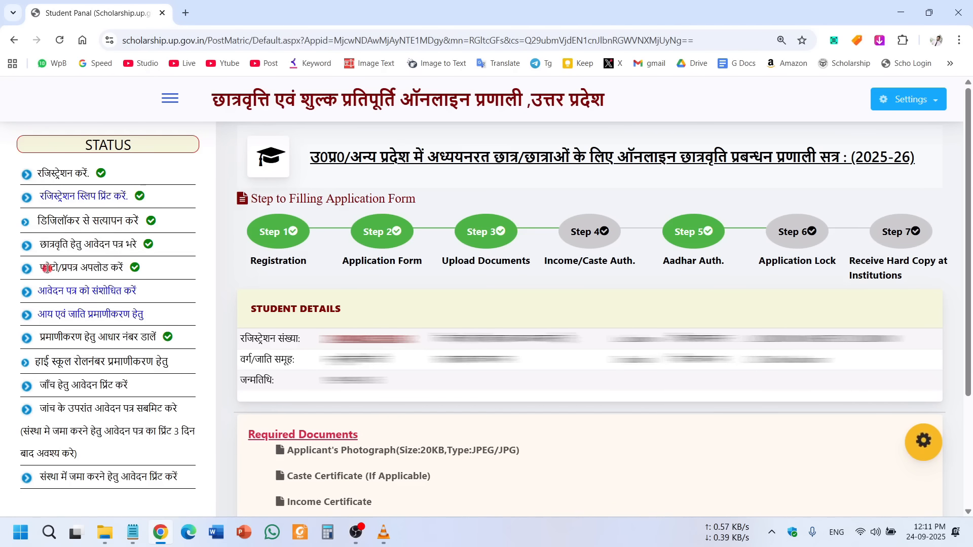
pyautogui.moveTo(62, 272); pyautogui.dragTo(127, 268)
pyautogui.click(134, 268)
pyautogui.moveTo(41, 245); pyautogui.dragTo(135, 255)
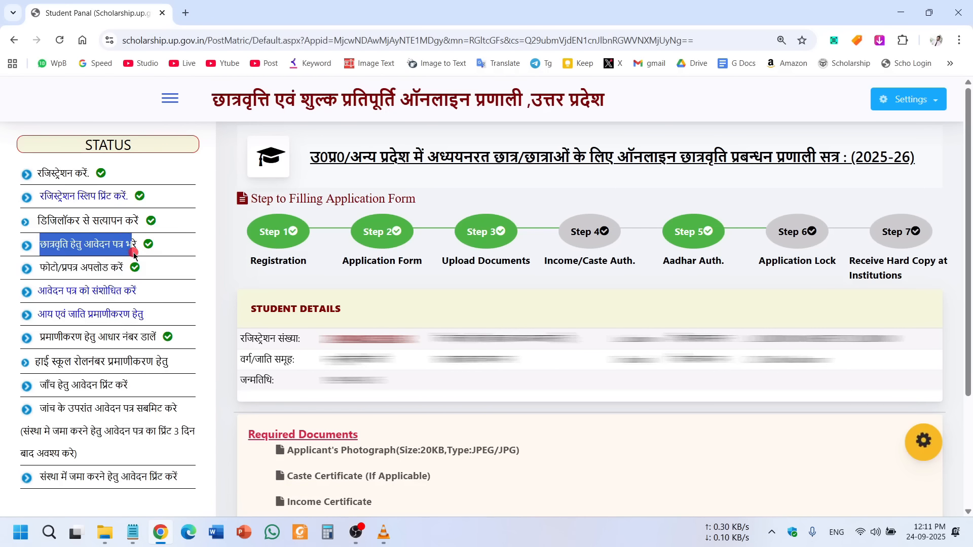
pyautogui.click(70, 299)
pyautogui.click(168, 281)
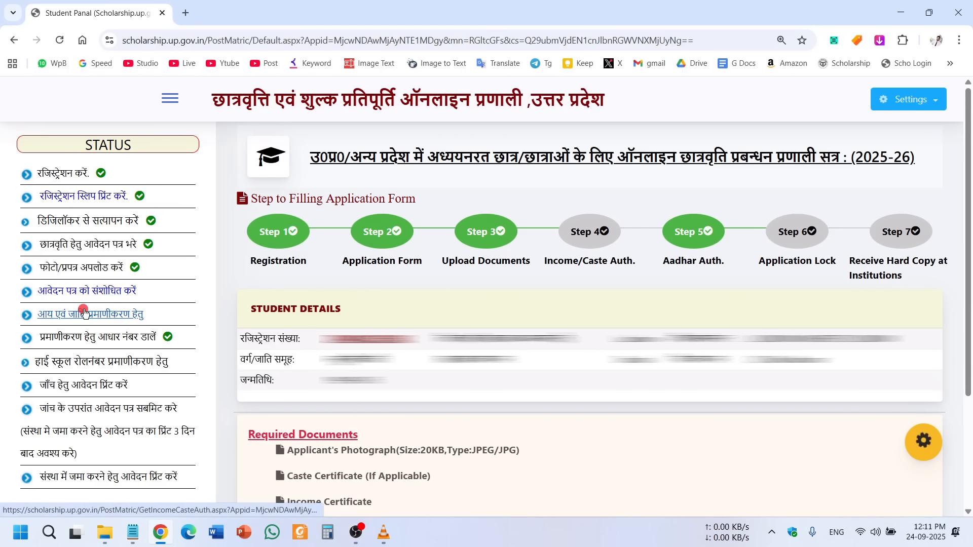
pyautogui.click(53, 315)
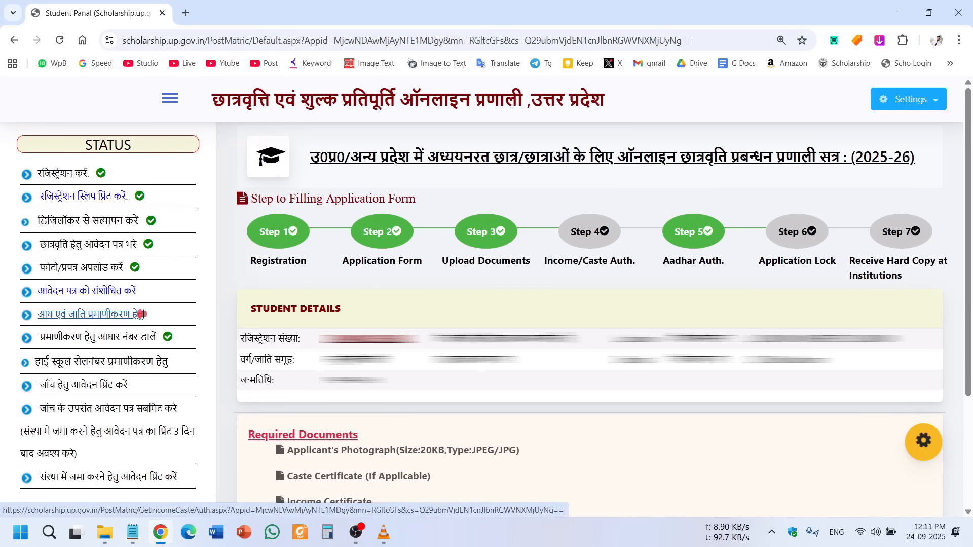
pyautogui.click(82, 314)
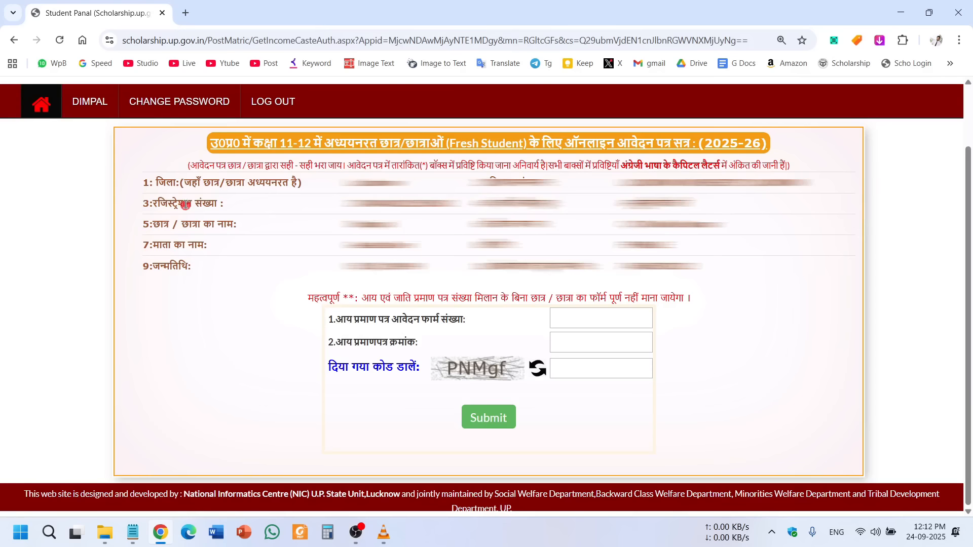
# Enter the income certificate application and certificate numbers and submit them for lookup.
pyautogui.moveTo(166, 184); pyautogui.dragTo(728, 275)
pyautogui.click(730, 276)
pyautogui.moveTo(304, 299); pyautogui.dragTo(588, 421)
pyautogui.click(773, 373)
pyautogui.moveTo(347, 318); pyautogui.dragTo(467, 316)
pyautogui.click(428, 318)
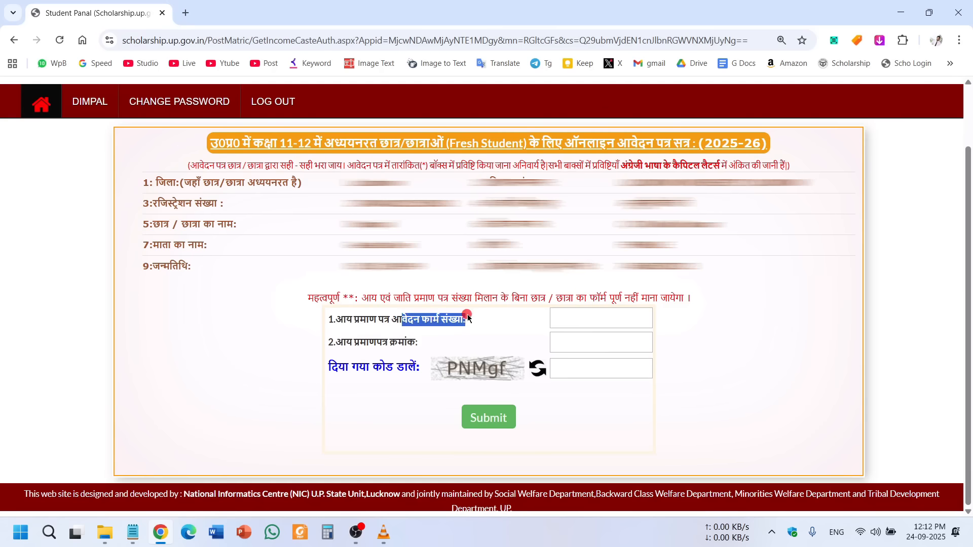
pyautogui.click(607, 320)
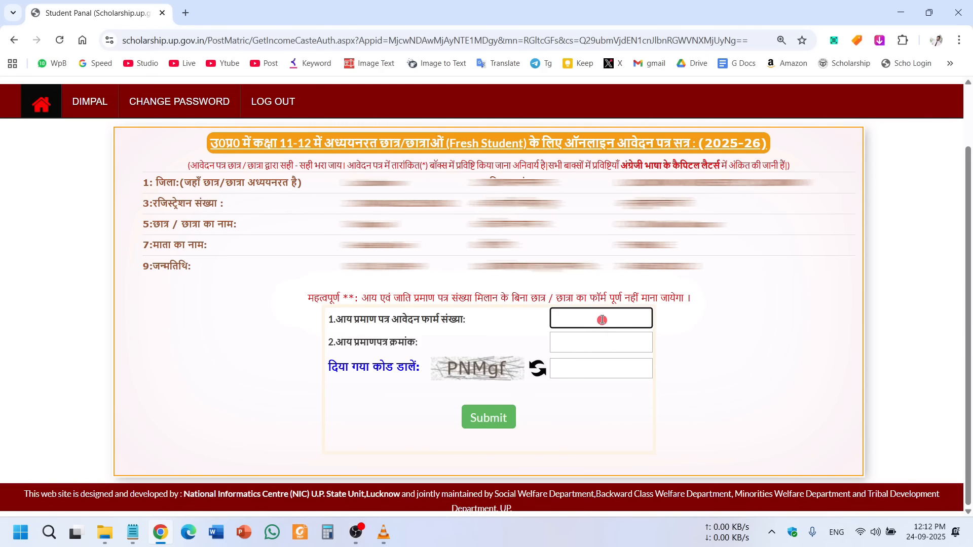
pyautogui.click(597, 344)
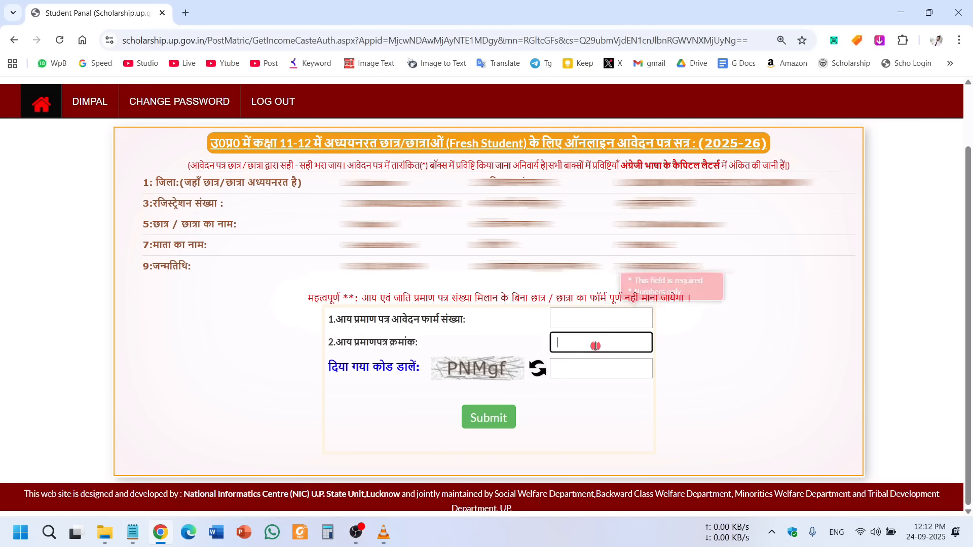
pyautogui.click(690, 308)
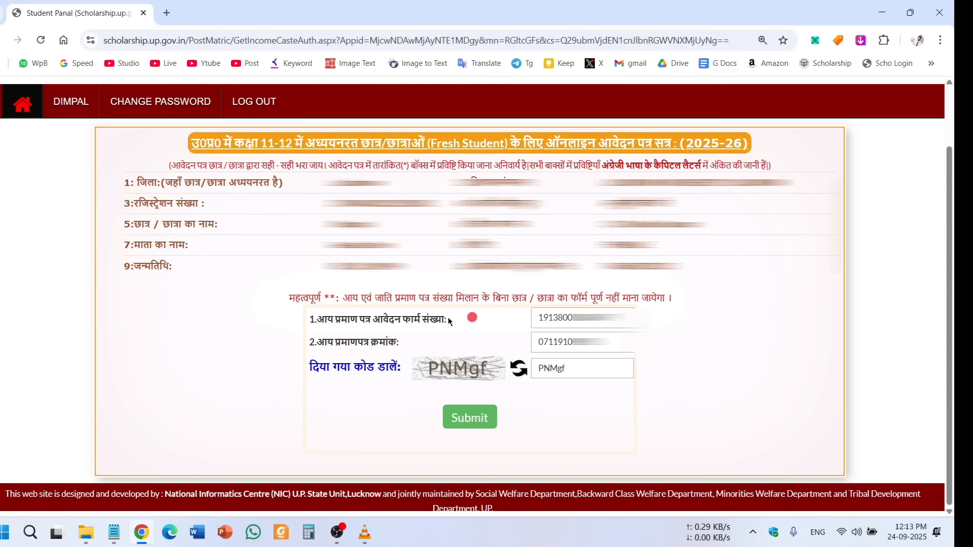
pyautogui.moveTo(340, 320); pyautogui.dragTo(430, 319)
pyautogui.moveTo(335, 342); pyautogui.dragTo(388, 342)
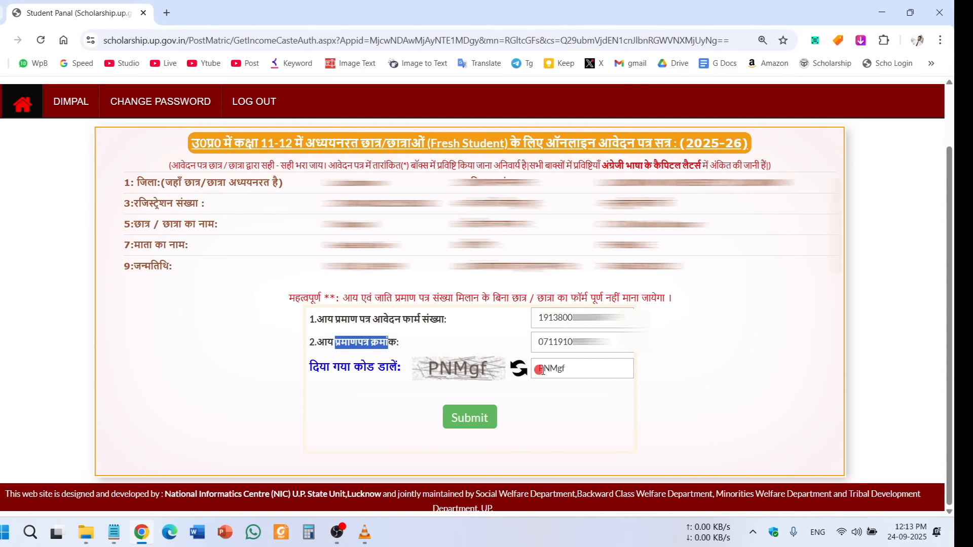
pyautogui.click(743, 400)
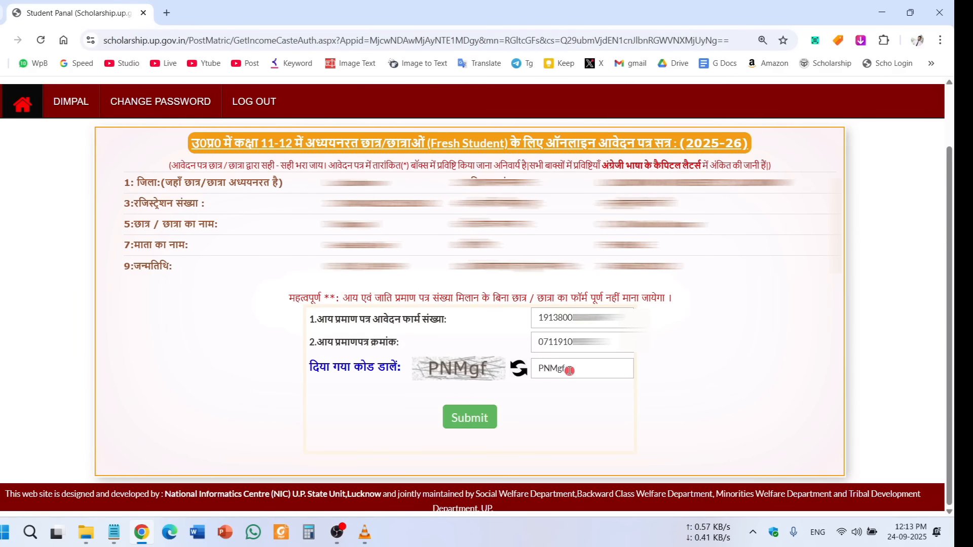
pyautogui.click(464, 421)
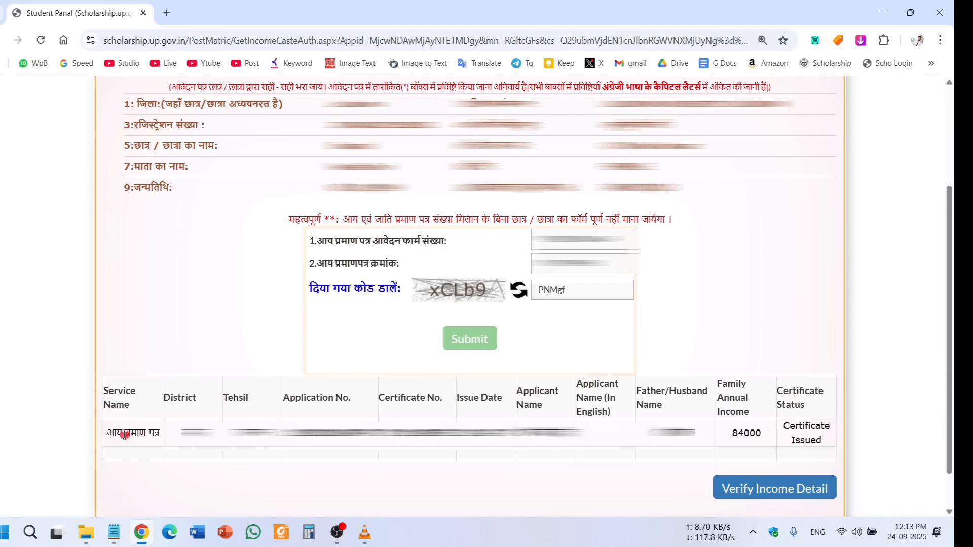
# Check the retrieved annual income of 84000 and verify the income details.
pyautogui.moveTo(113, 435); pyautogui.dragTo(764, 435)
pyautogui.click(546, 489)
pyautogui.click(765, 433)
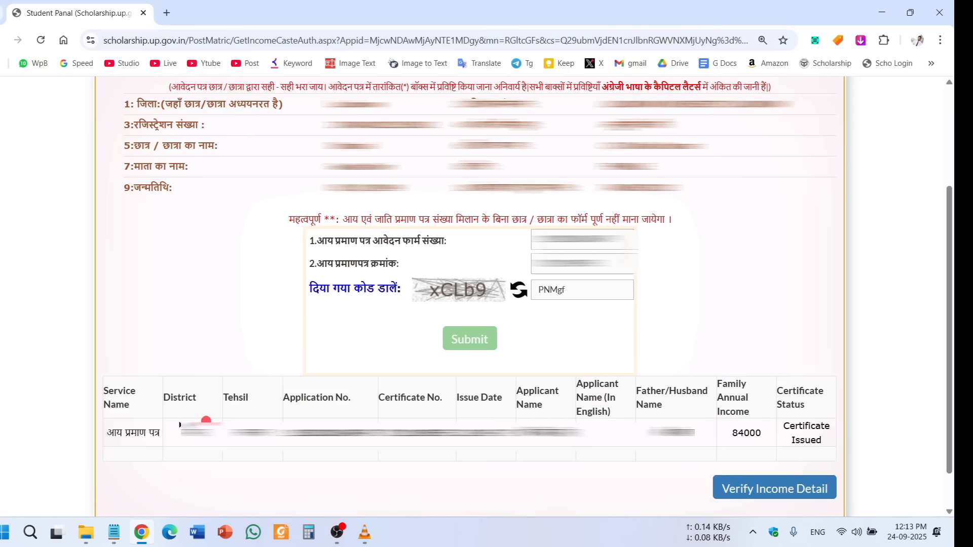
pyautogui.moveTo(142, 444); pyautogui.dragTo(639, 446)
pyautogui.click(644, 473)
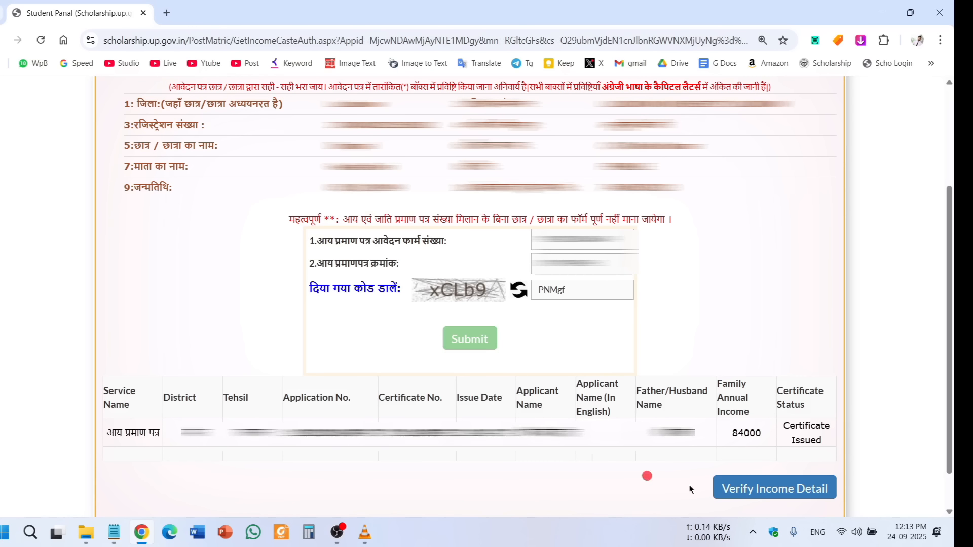
pyautogui.click(801, 490)
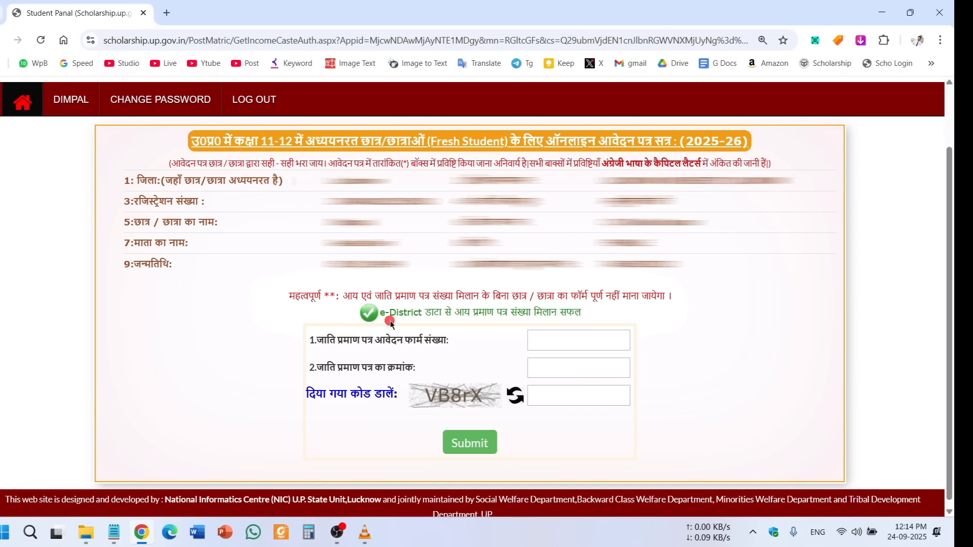
pyautogui.moveTo(390, 314)
pyautogui.mouseDown()
pyautogui.moveTo(613, 315)
pyautogui.moveTo(404, 313)
pyautogui.mouseUp()
pyautogui.click(613, 314)
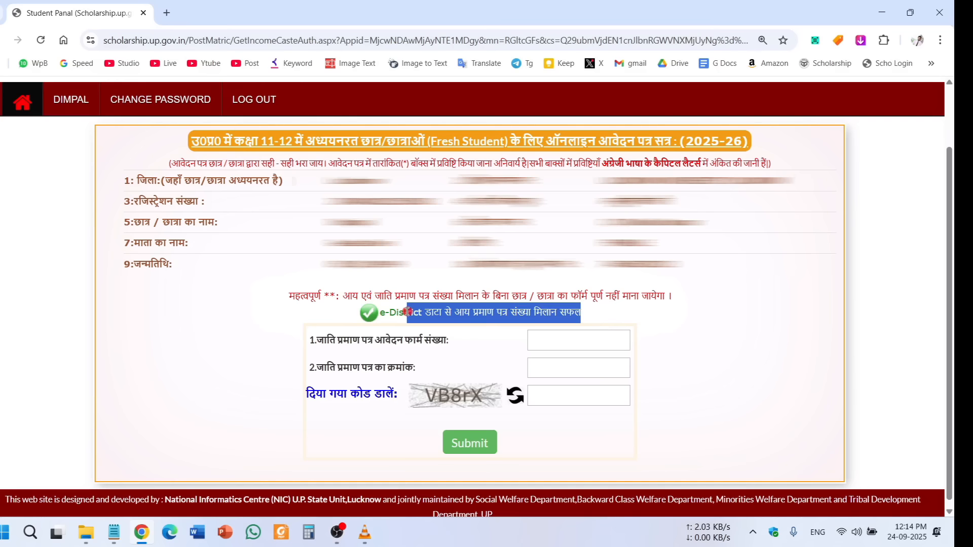
pyautogui.click(408, 312)
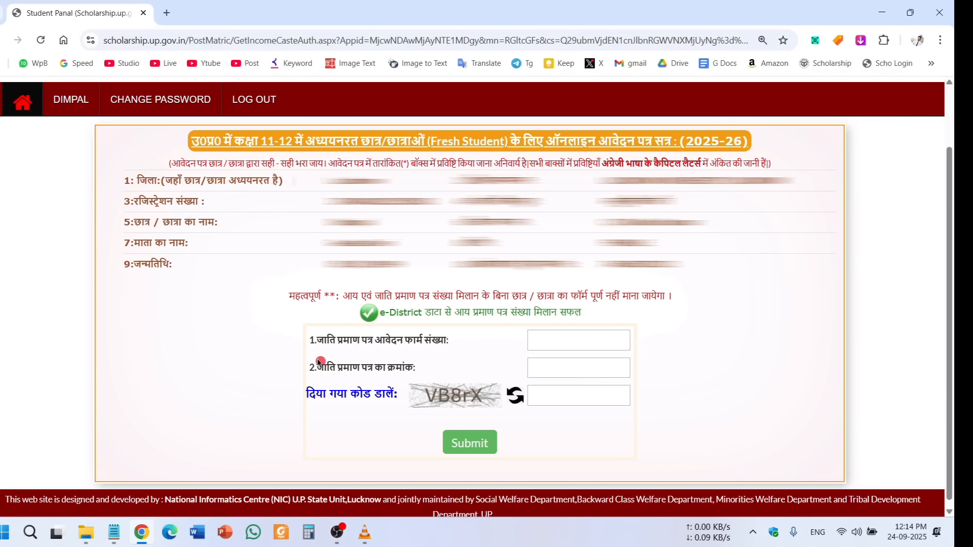
pyautogui.moveTo(330, 342); pyautogui.dragTo(414, 341)
pyautogui.click(452, 344)
pyautogui.moveTo(375, 341); pyautogui.dragTo(458, 339)
pyautogui.moveTo(367, 368); pyautogui.dragTo(594, 384)
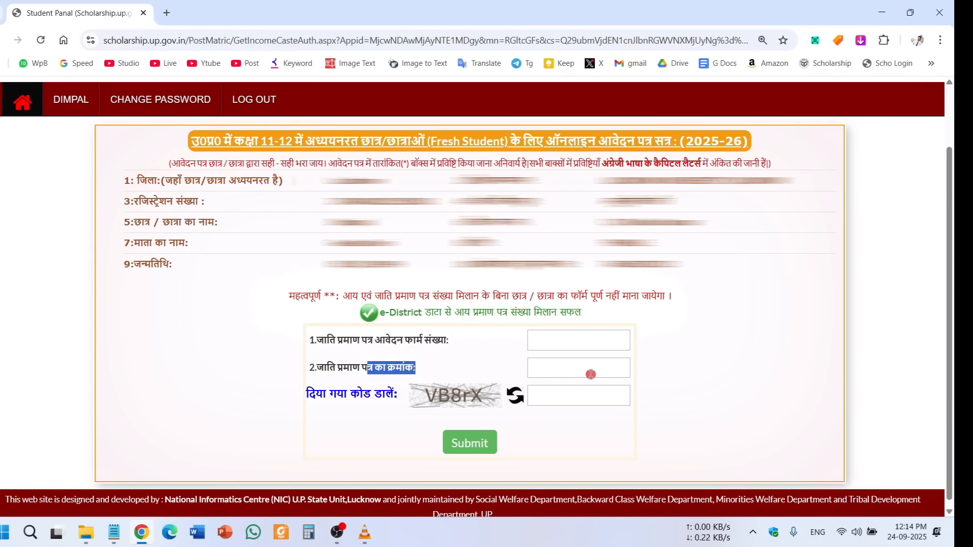